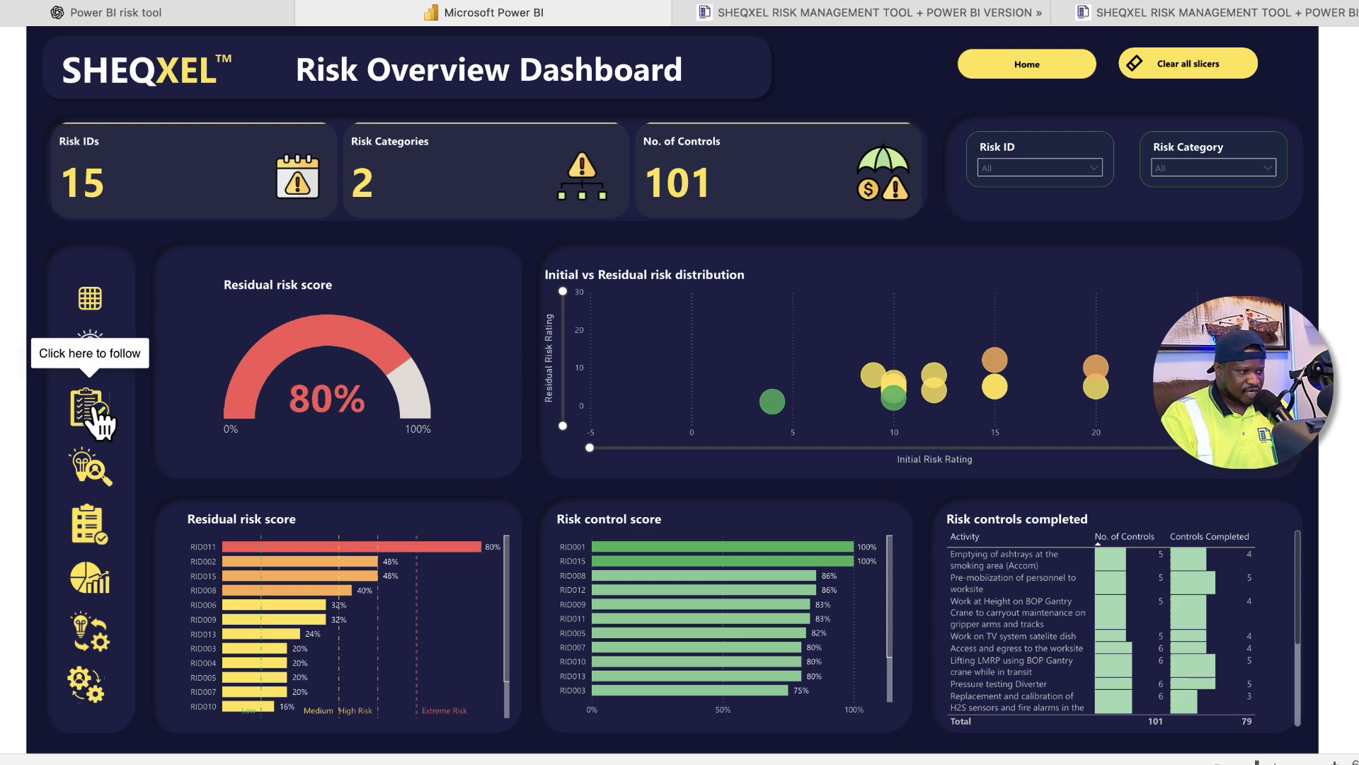
View the report's Risk Profile Analysis, Risk Matrix Analysis, Risk Level Analysis and Risk Control Tracker dashboard pages in turn
click(104, 405)
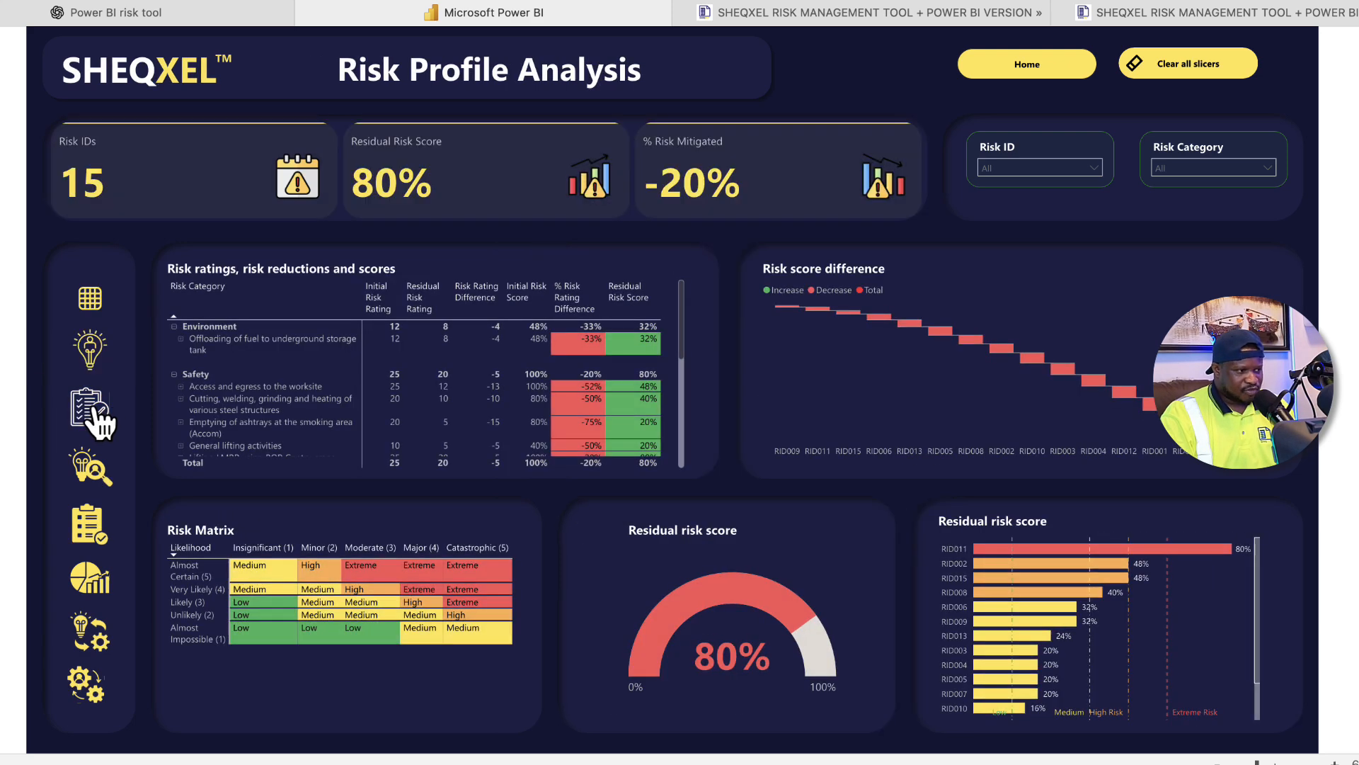
click(91, 480)
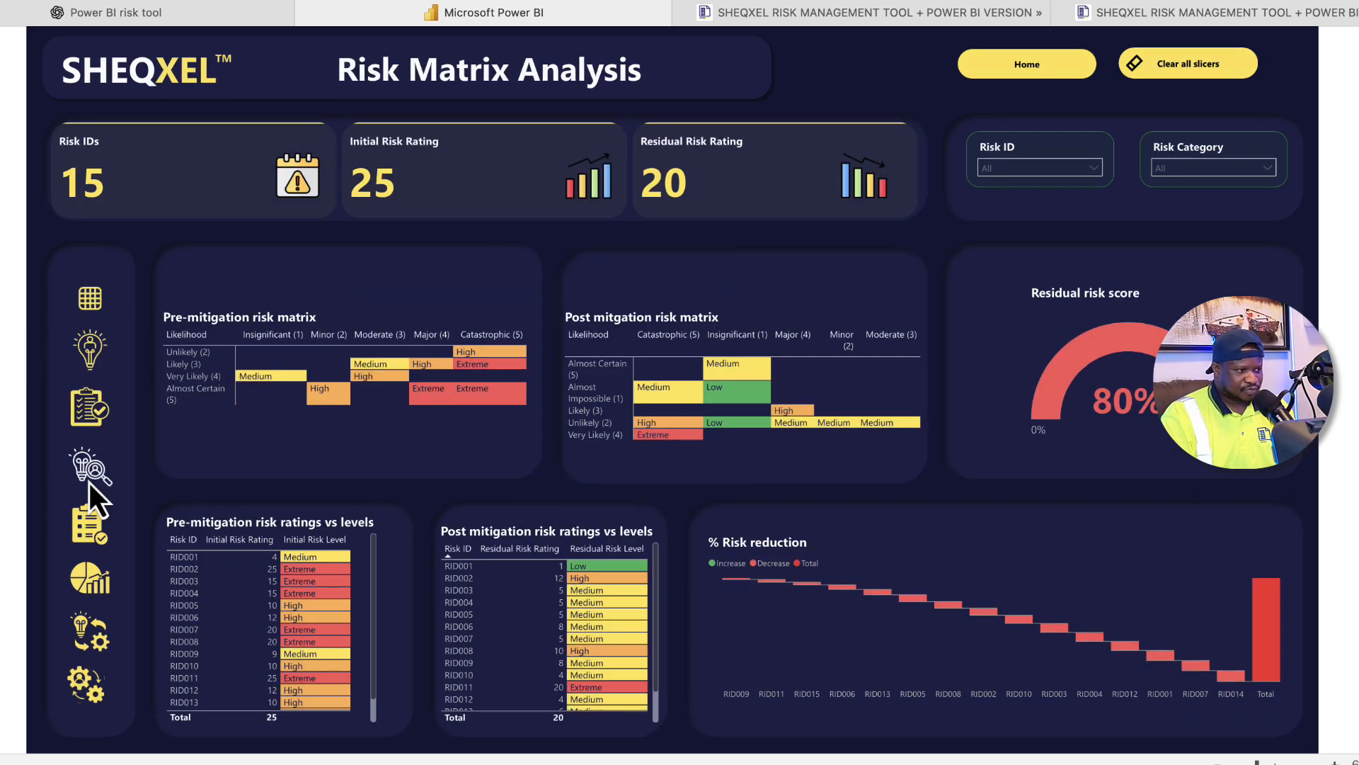
click(82, 527)
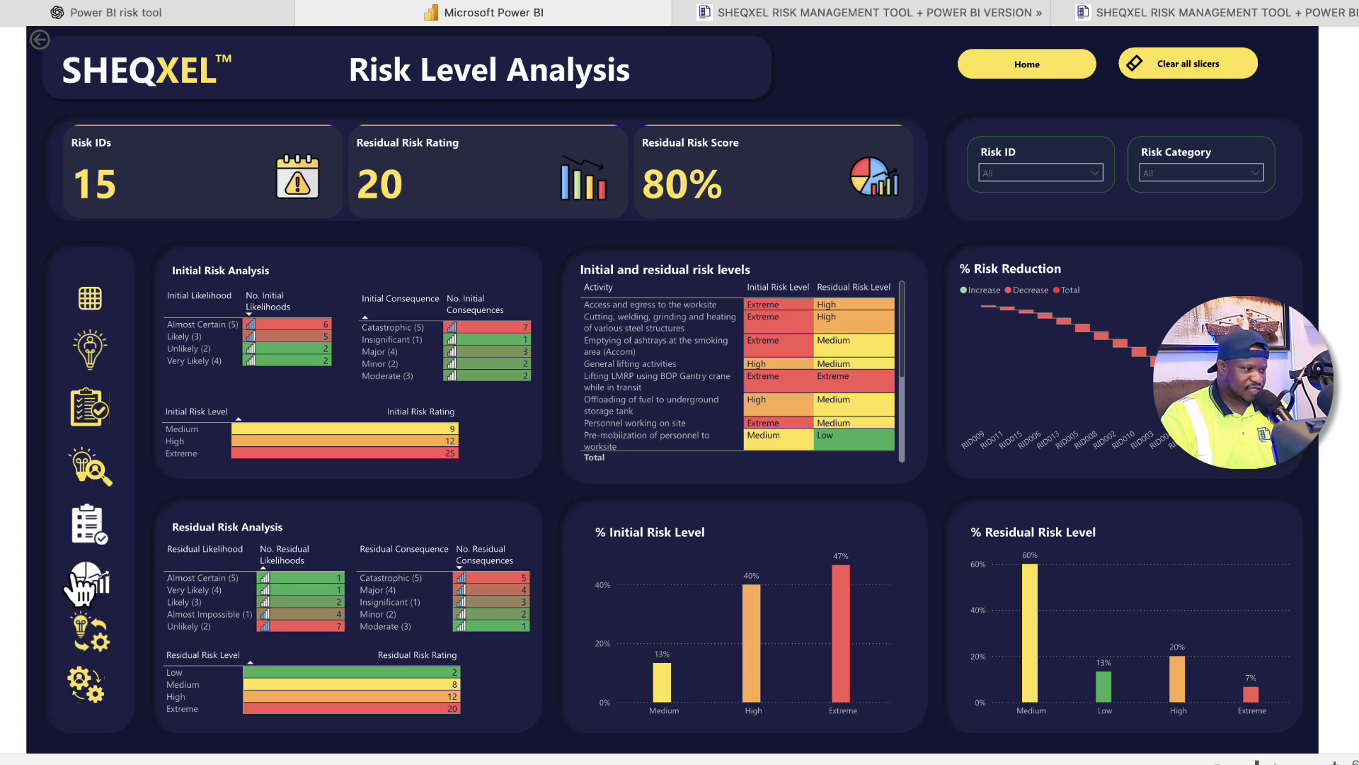
click(84, 587)
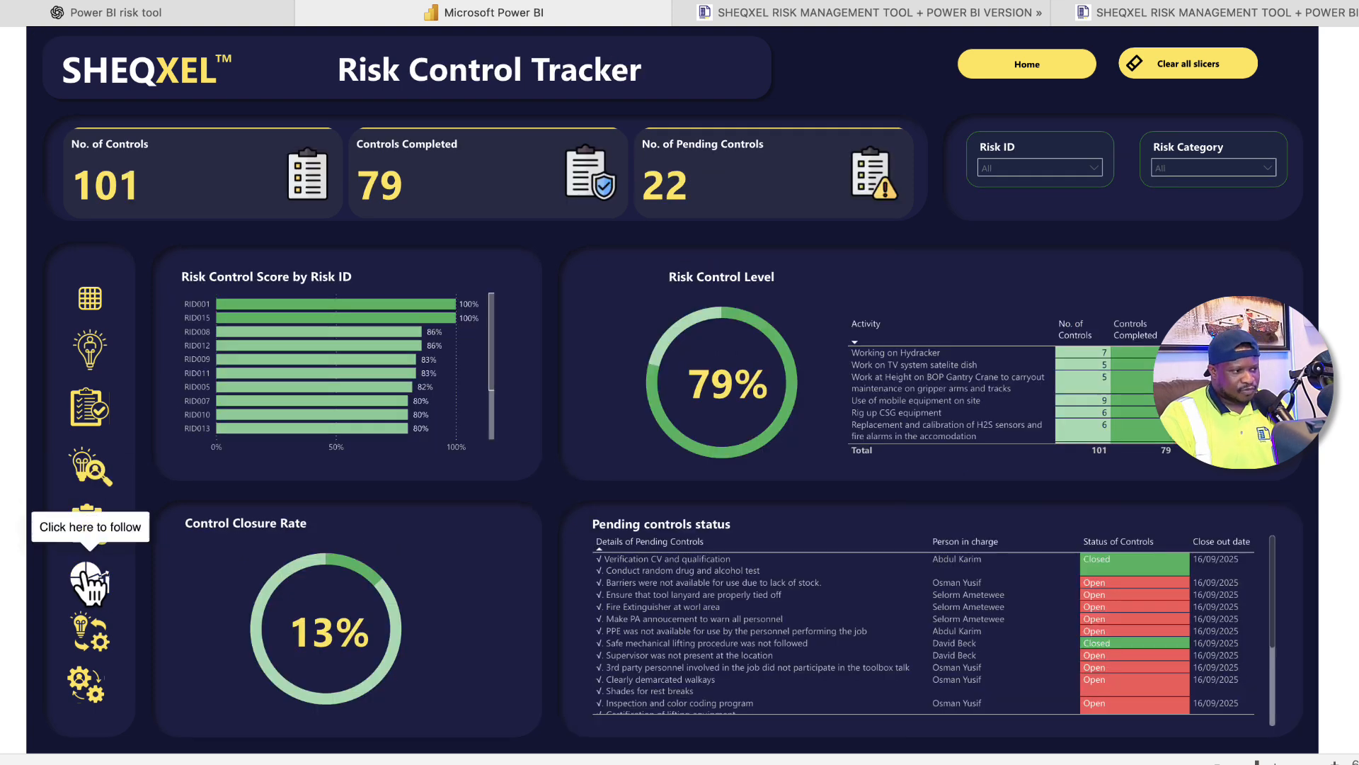
View the Risk Register table page and look through the detailed mitigation table on the Risk Control Tracker page
click(90, 628)
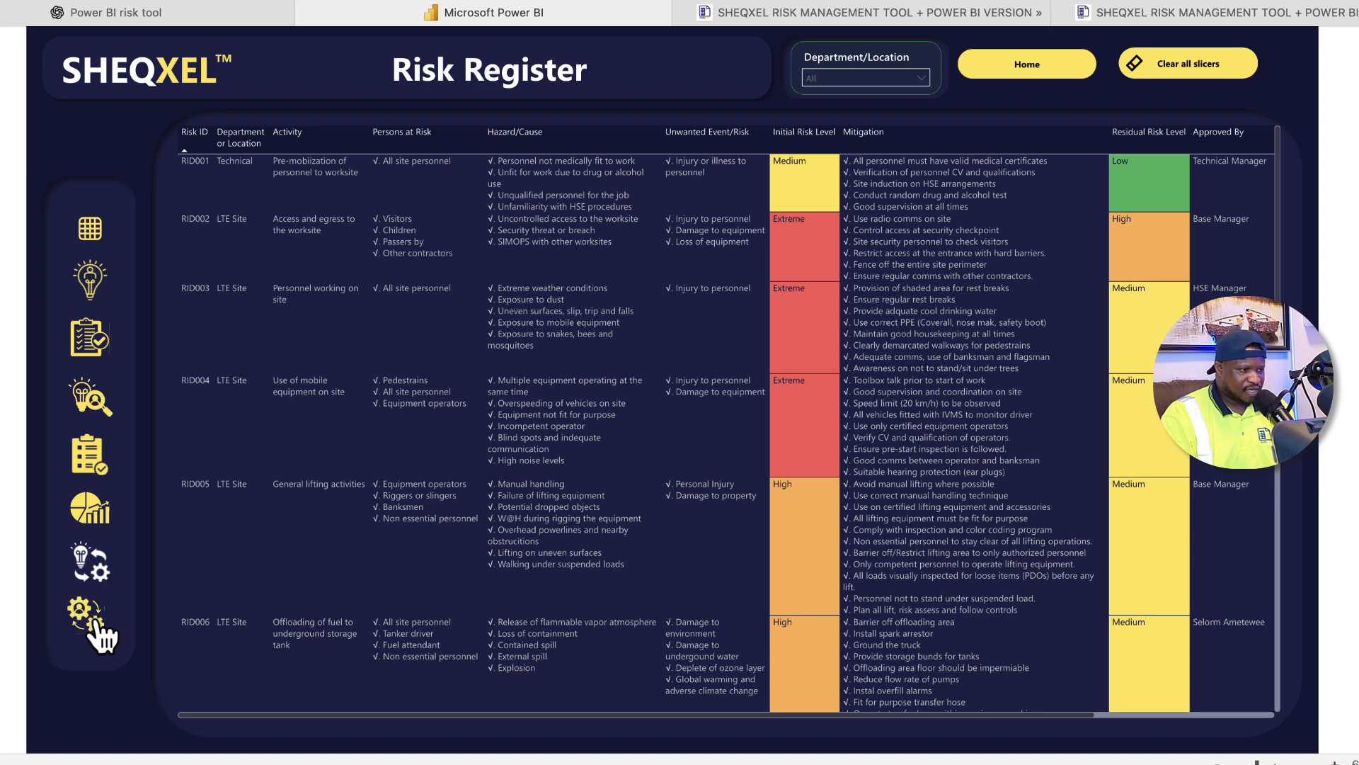
click(97, 633)
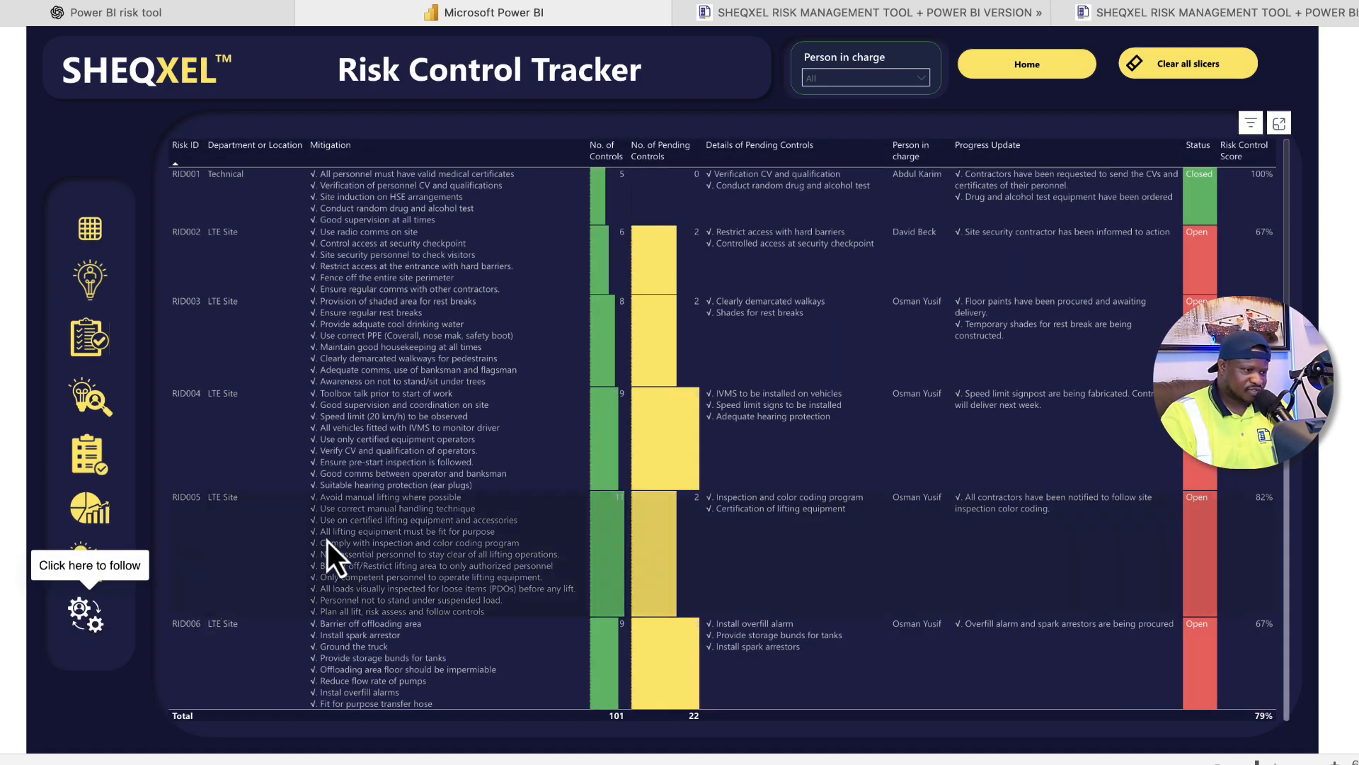
scroll(327, 541, down, 3)
scroll(328, 541, up, 3)
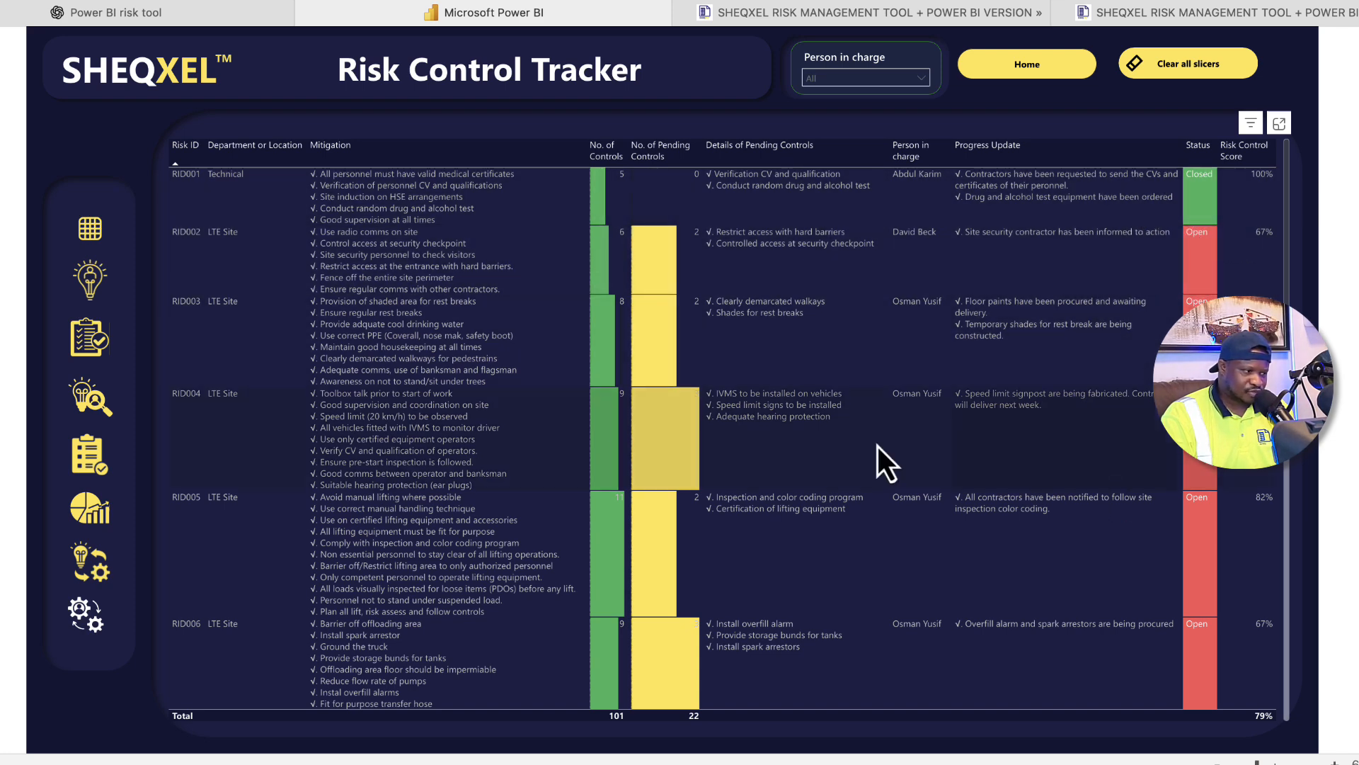
View the Risk Matrix reference page with its consequence and likelihood definitions and return to the report's home page
click(90, 228)
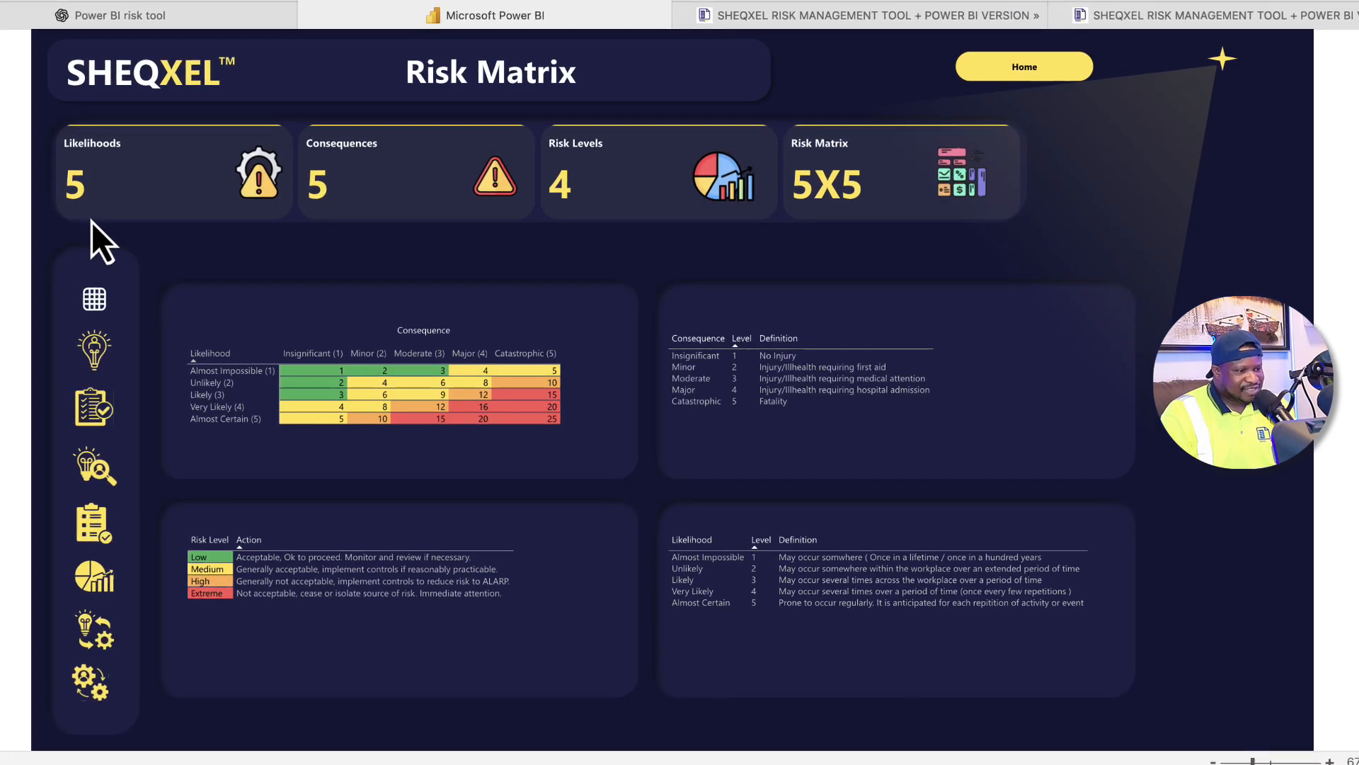
click(1025, 66)
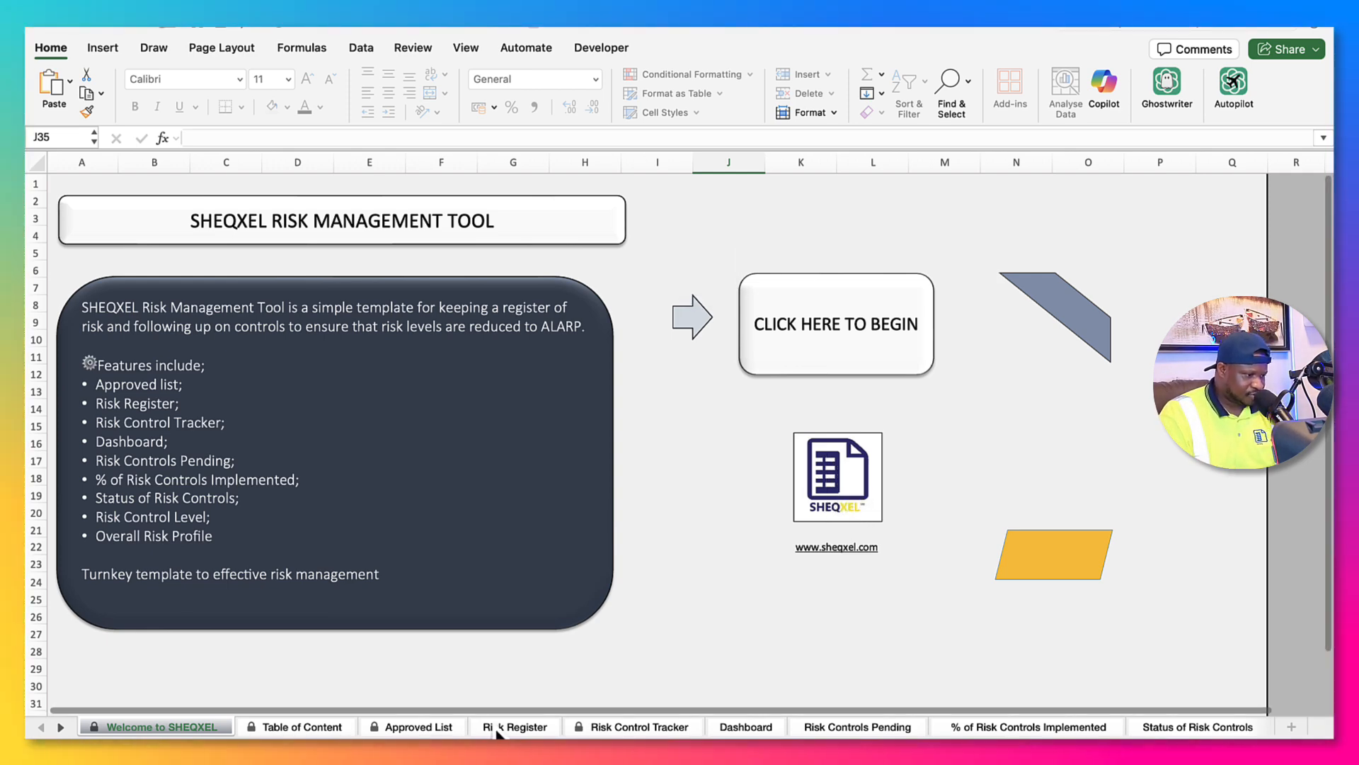
In the Excel workbook's Approved List sheet, examine the Responsible Persons list and the revision frequencies with their durations
click(419, 727)
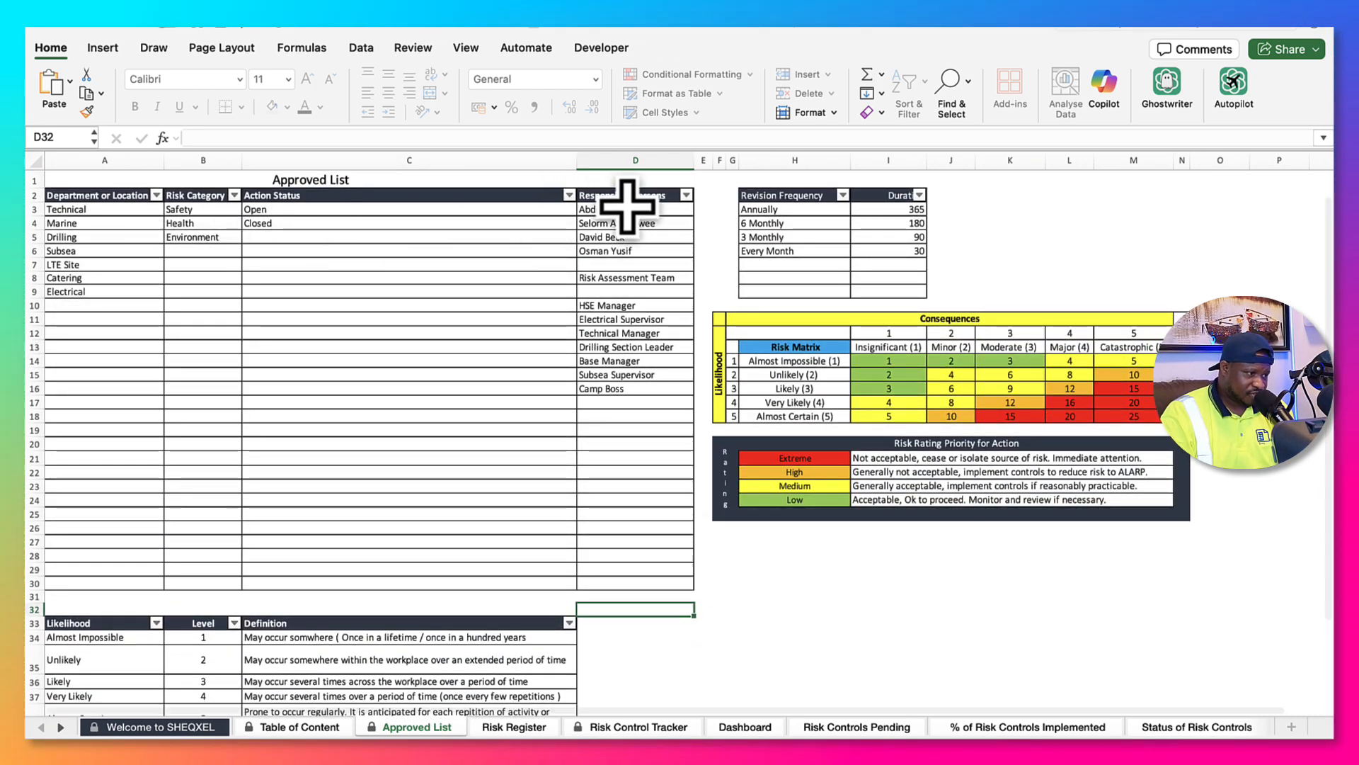
drag(623, 208, 648, 444)
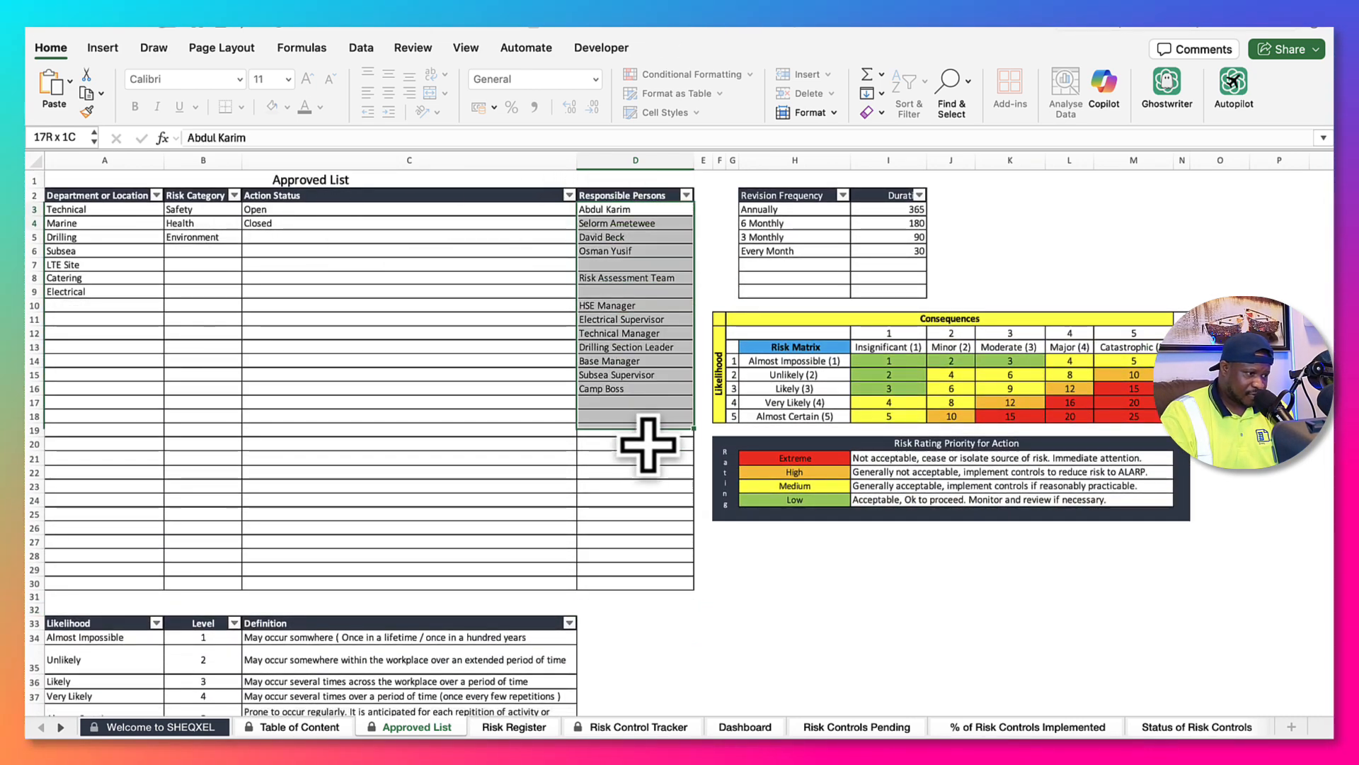
drag(630, 223, 636, 453)
click(629, 238)
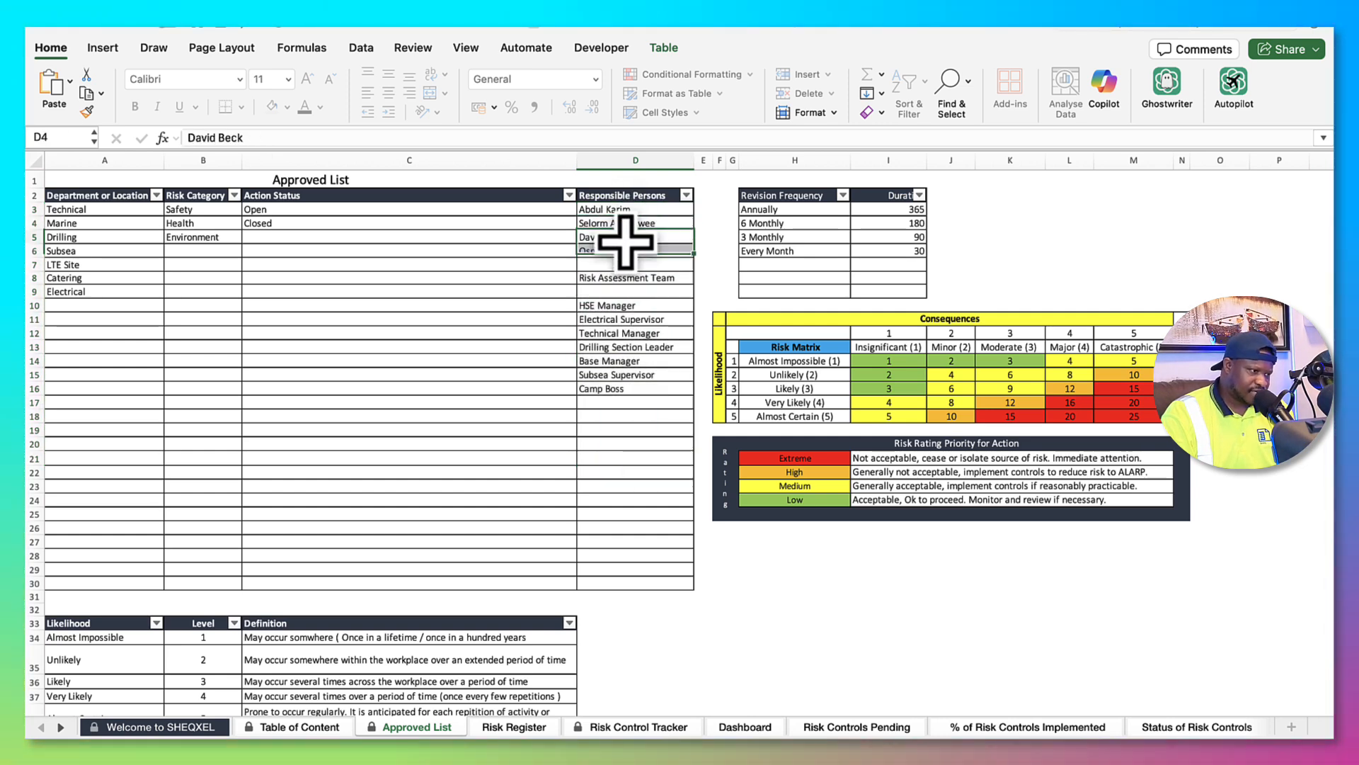
drag(630, 310, 633, 399)
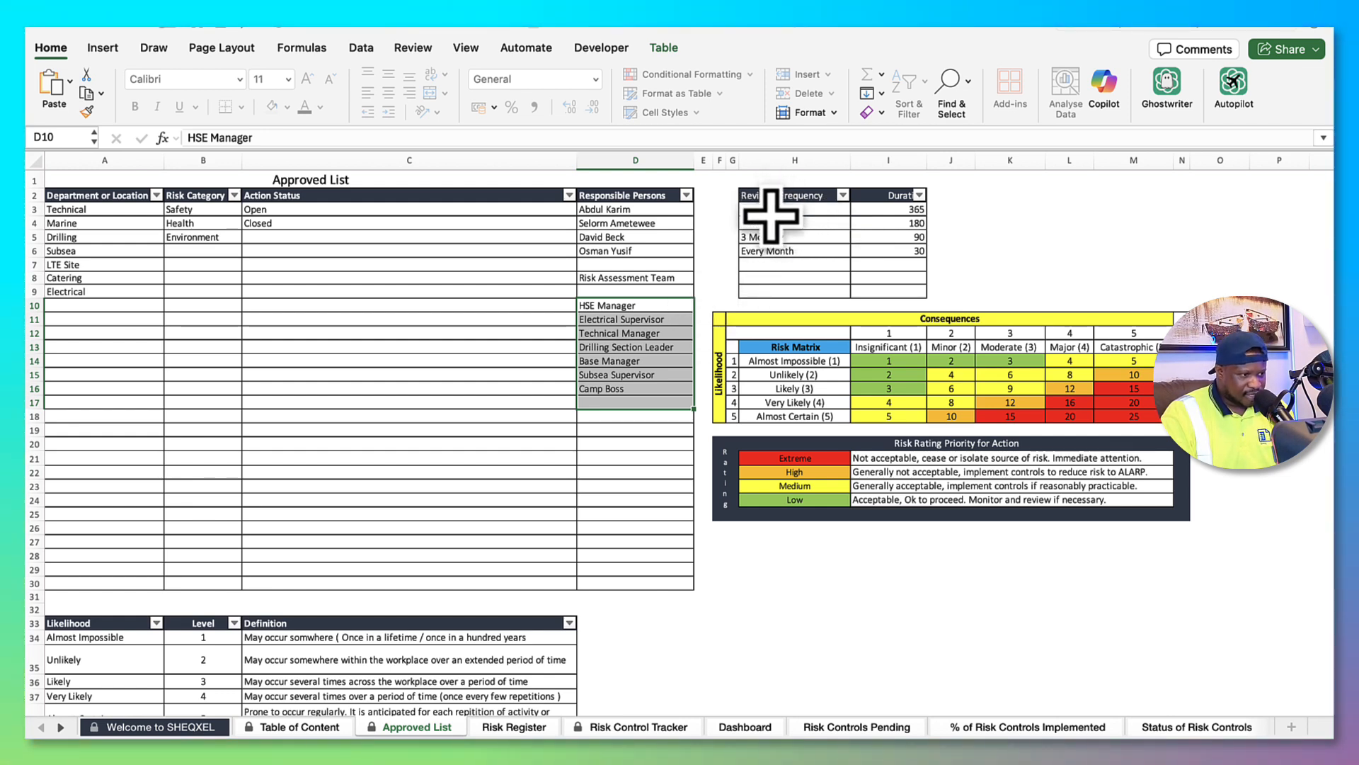
drag(771, 211, 822, 234)
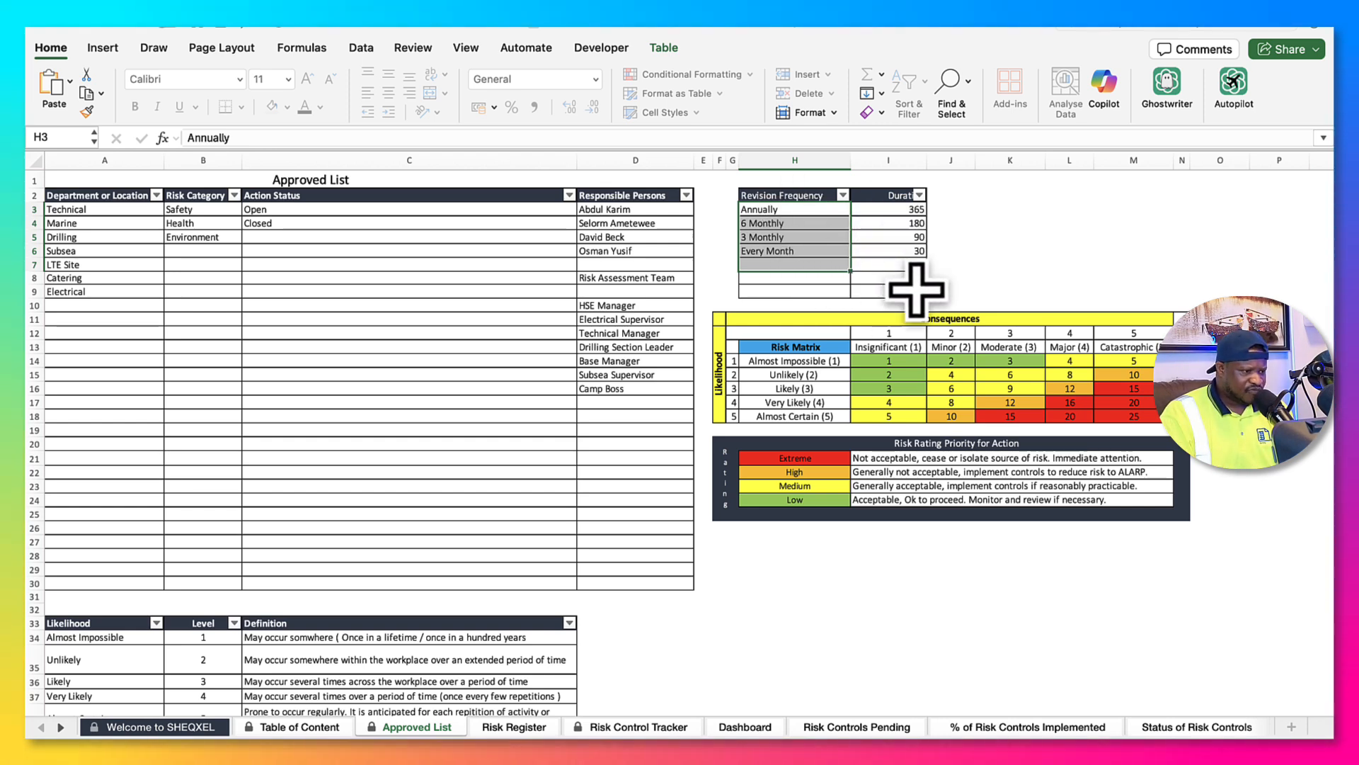
drag(906, 212, 917, 252)
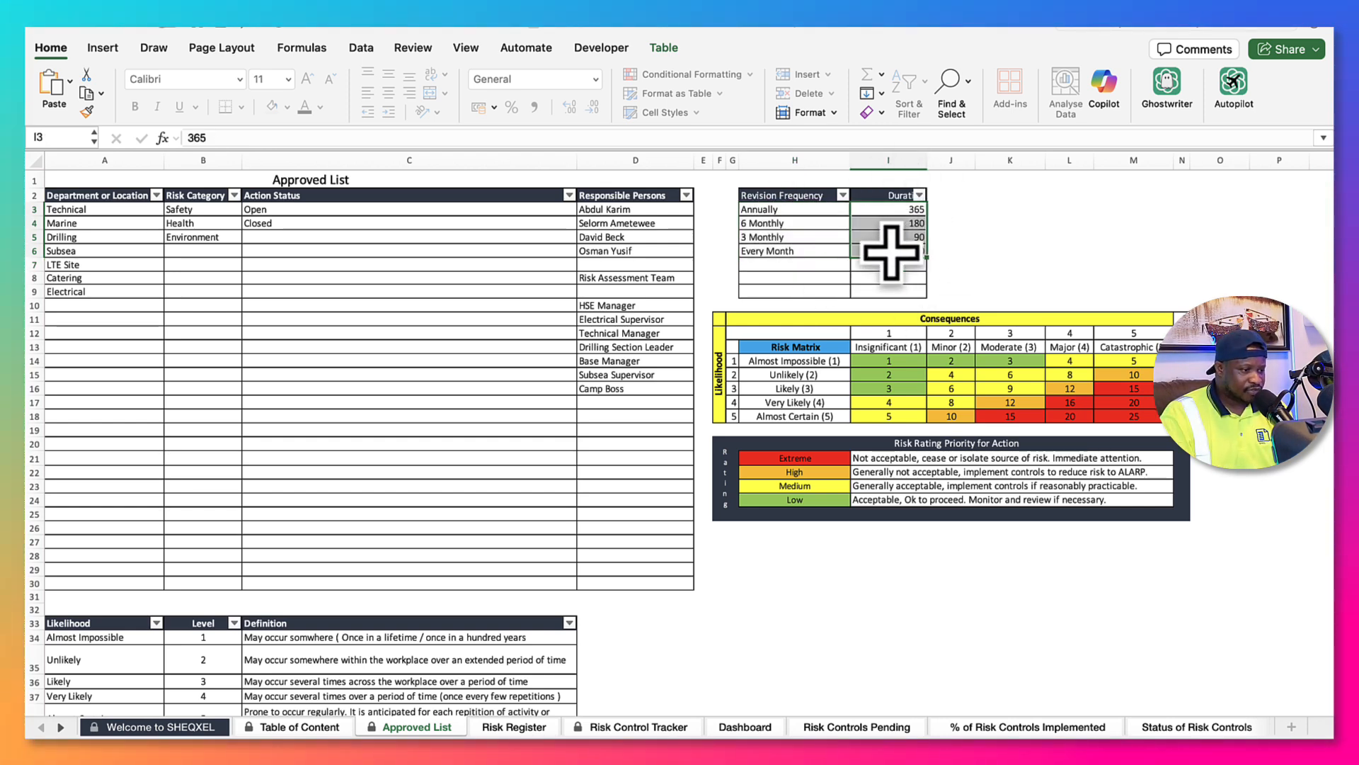
Open the Risk Register sheet and look across its columns from hazards and initial risk analysis to revision tracking
click(520, 726)
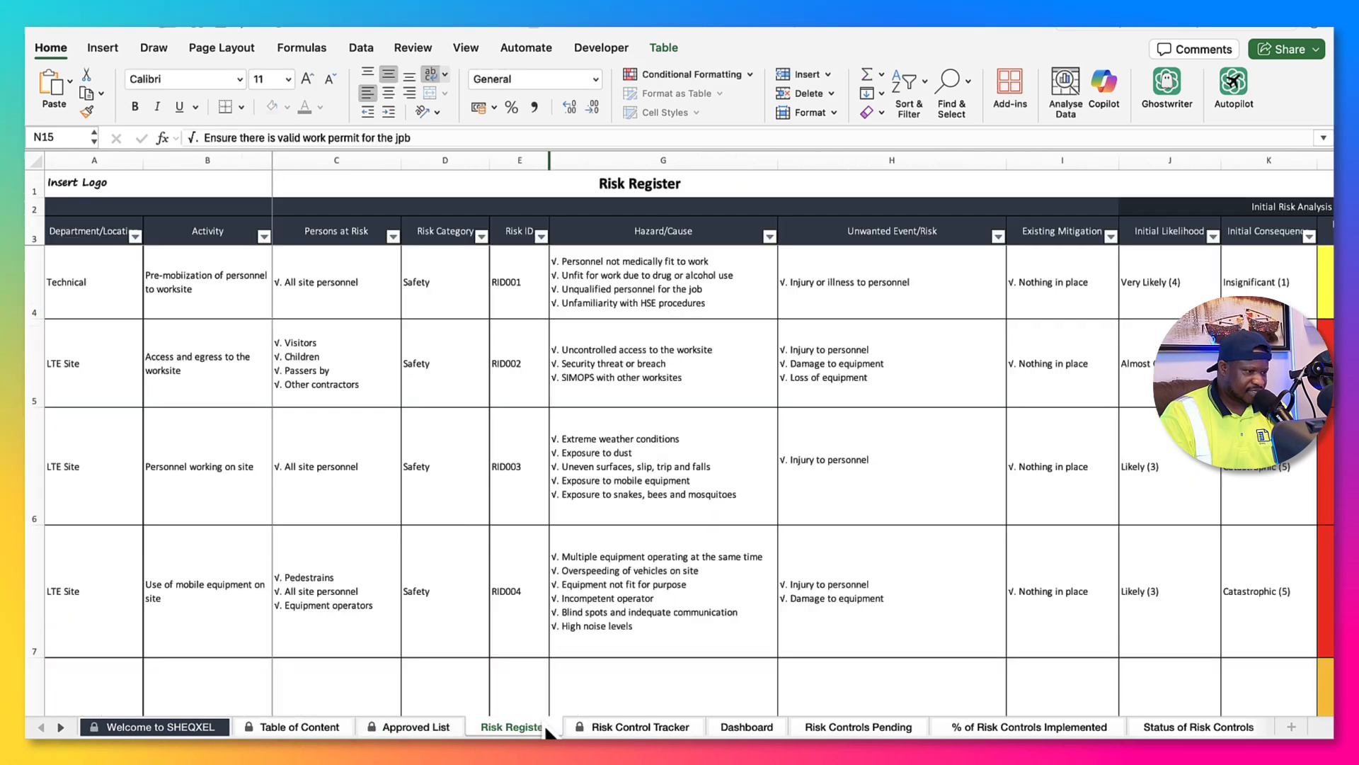
scroll(880, 501, right, 10)
scroll(880, 505, right, 1)
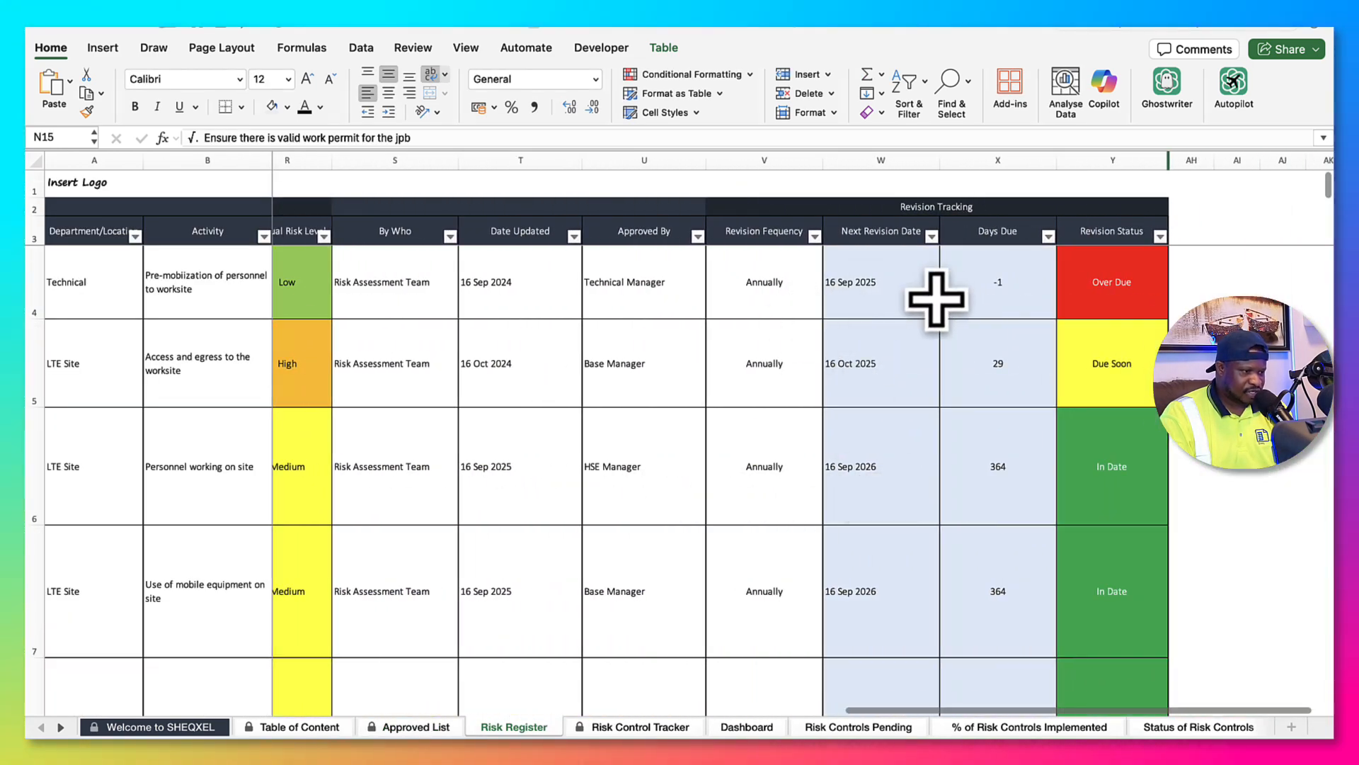
scroll(901, 337, left, 10)
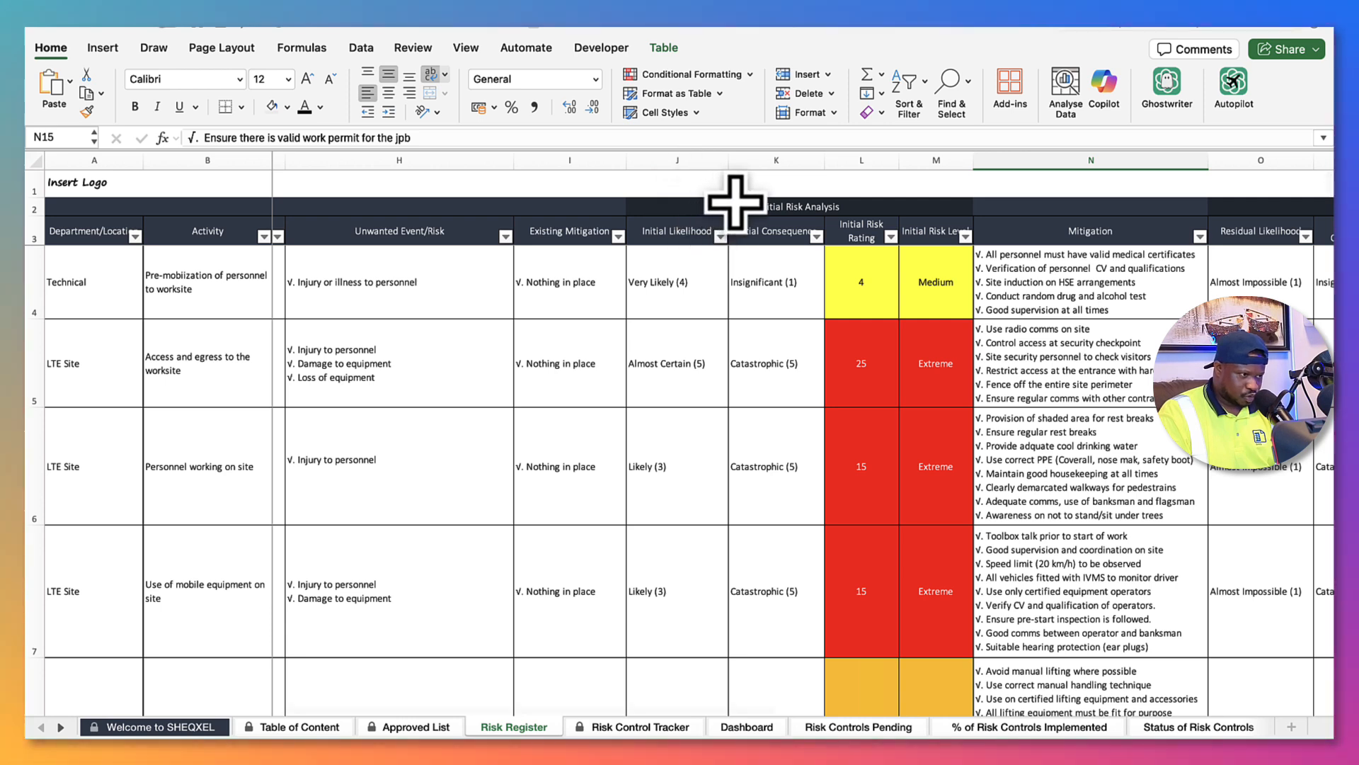
scroll(675, 425, right, 2)
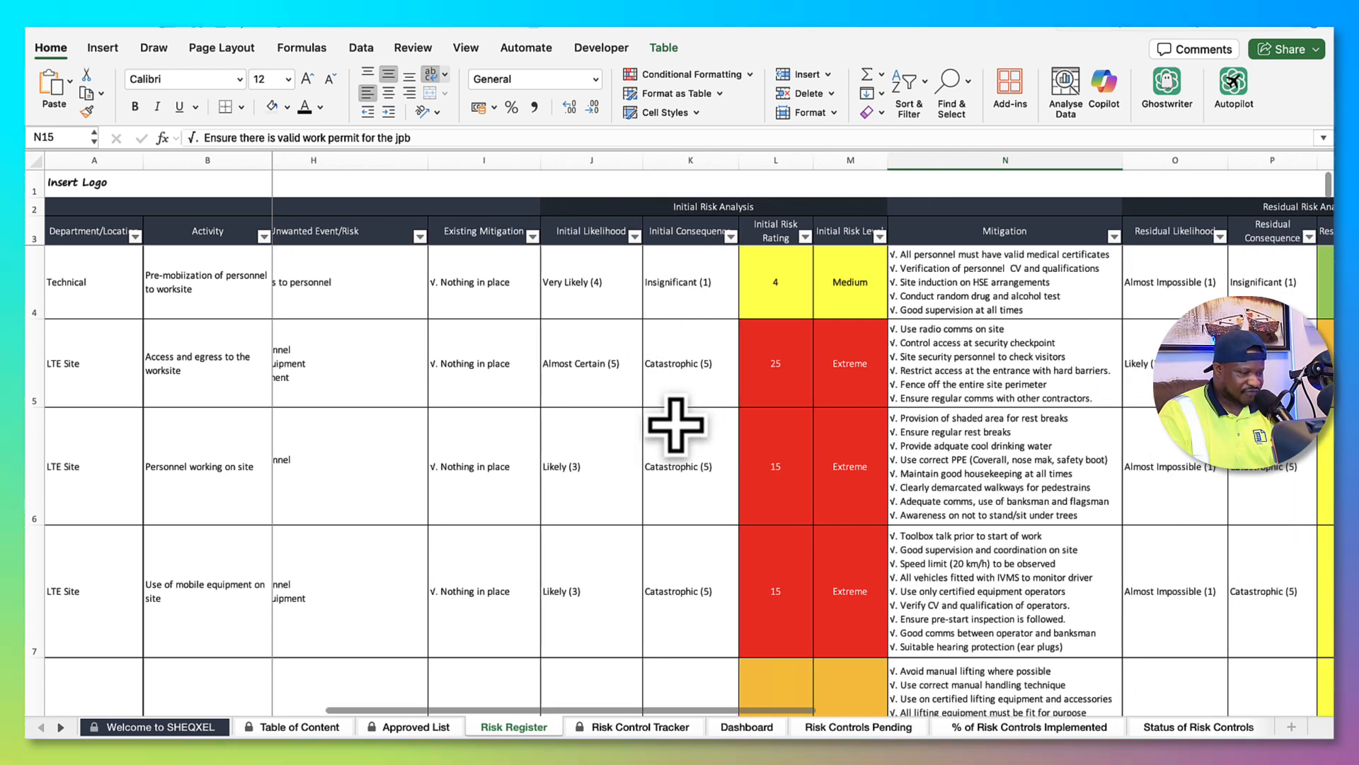
Show the available Initial Likelihood options for the pre-mobilization activity in cell J4 and close them without choosing one
click(626, 306)
click(649, 310)
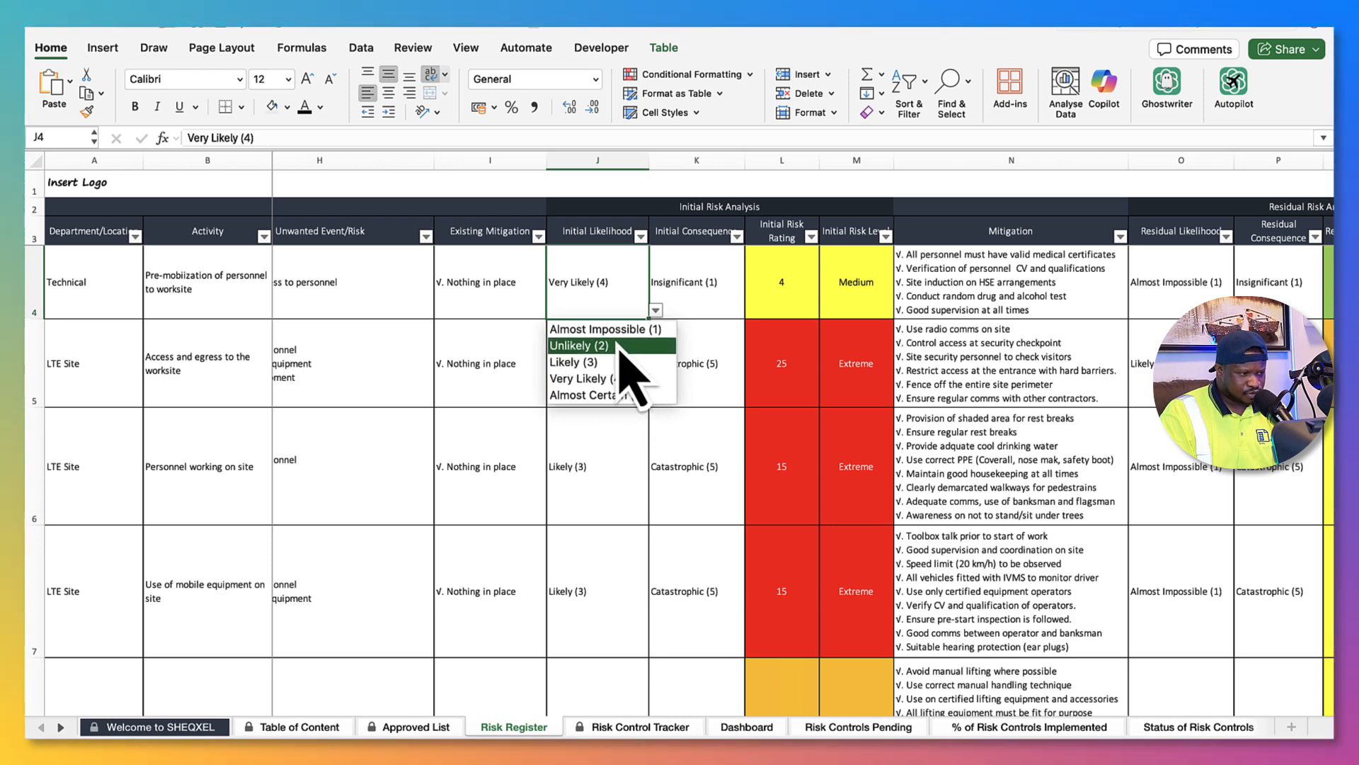
key(Escape)
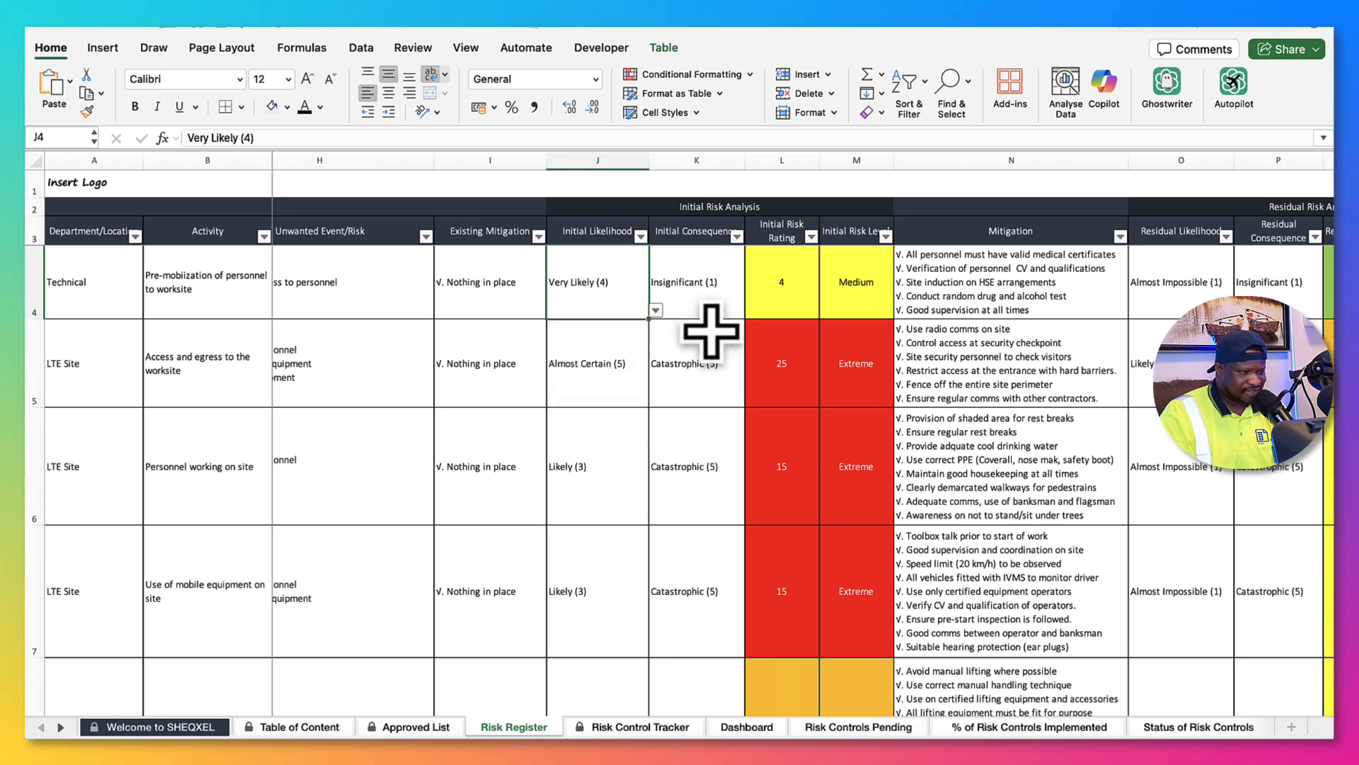
Inspect the initial likelihood and consequence cells of the first activities and highlight the four Initial Risk Analysis column headers
click(702, 295)
click(784, 304)
click(607, 306)
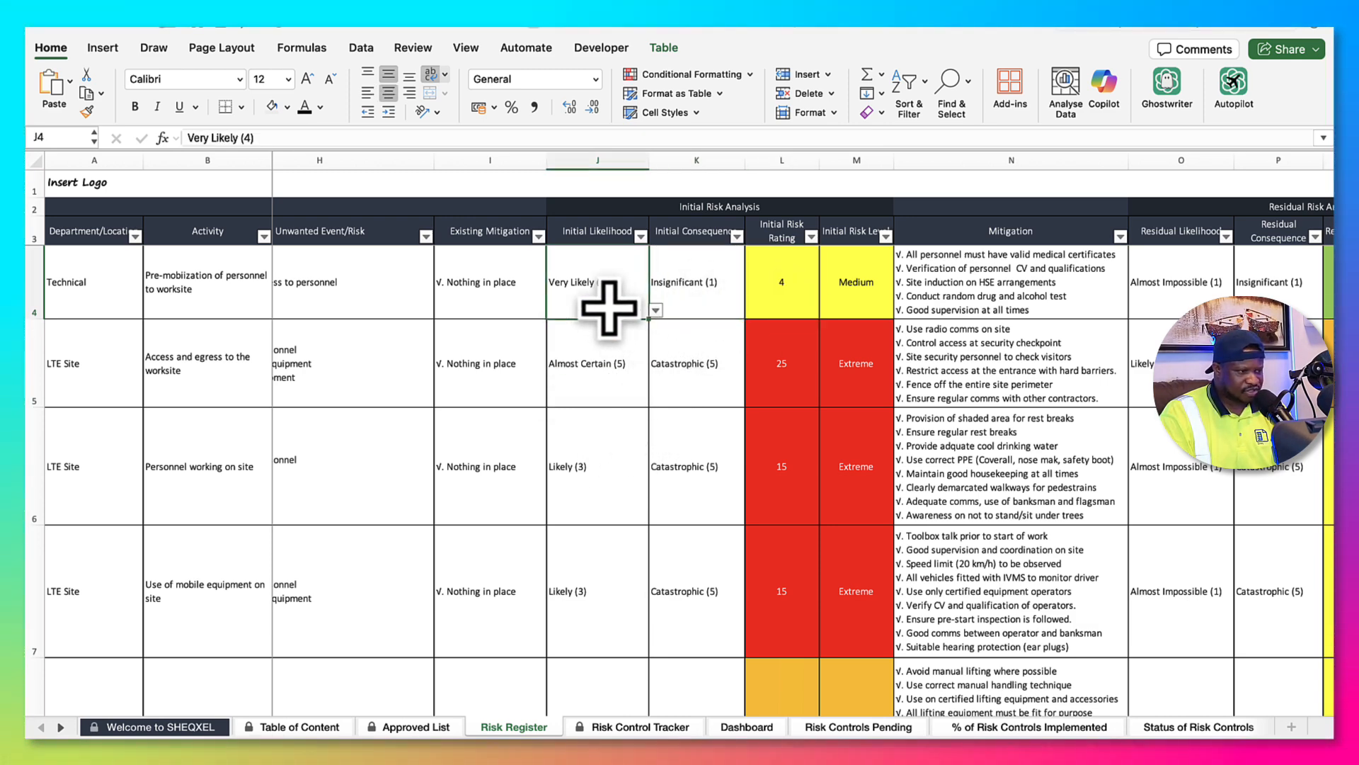
click(659, 324)
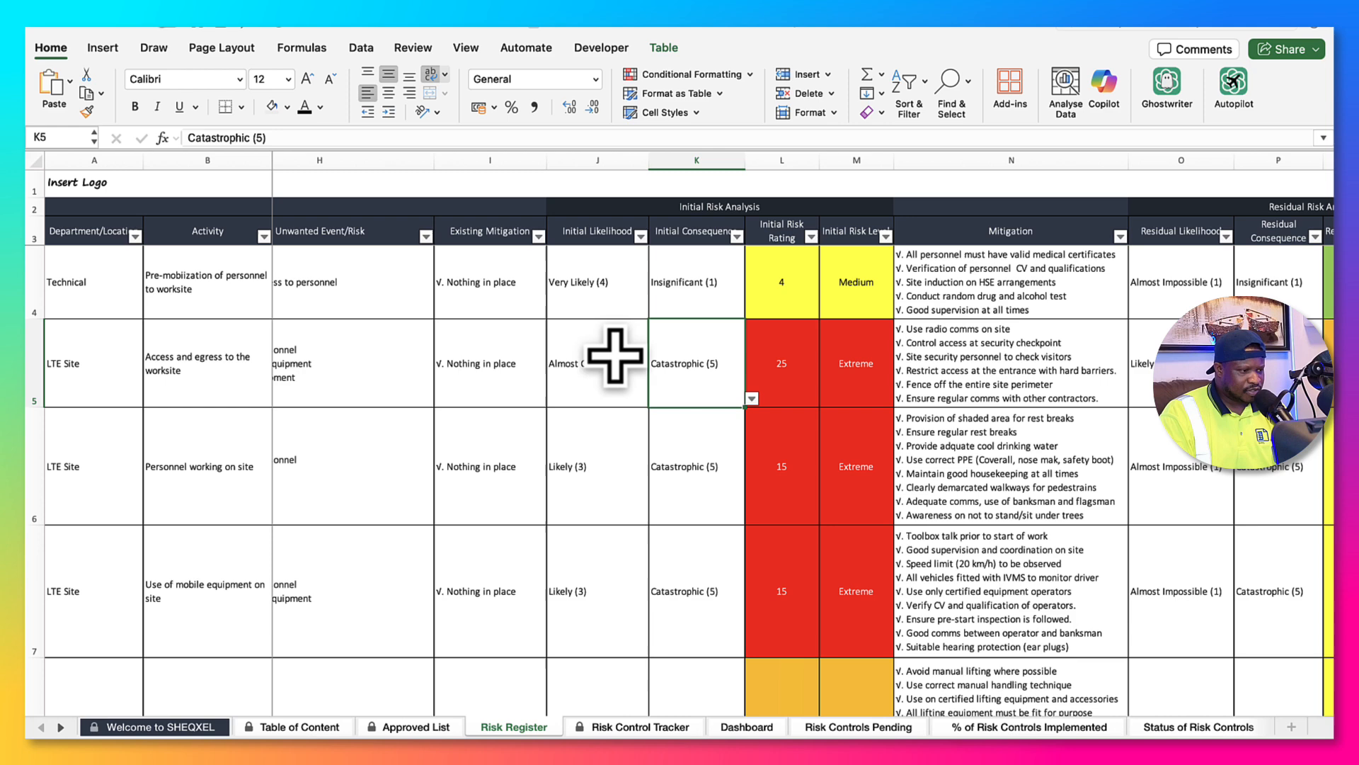
click(701, 308)
click(752, 310)
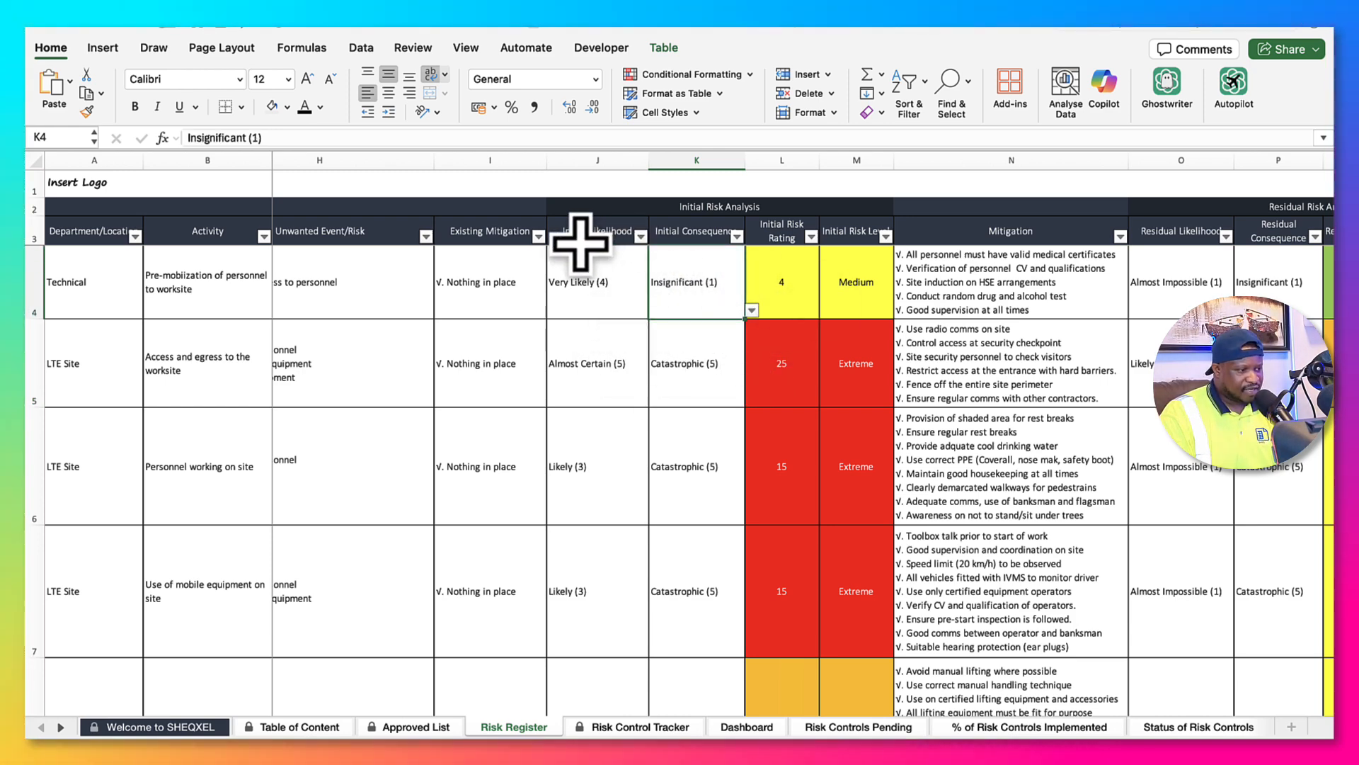
drag(576, 237, 842, 241)
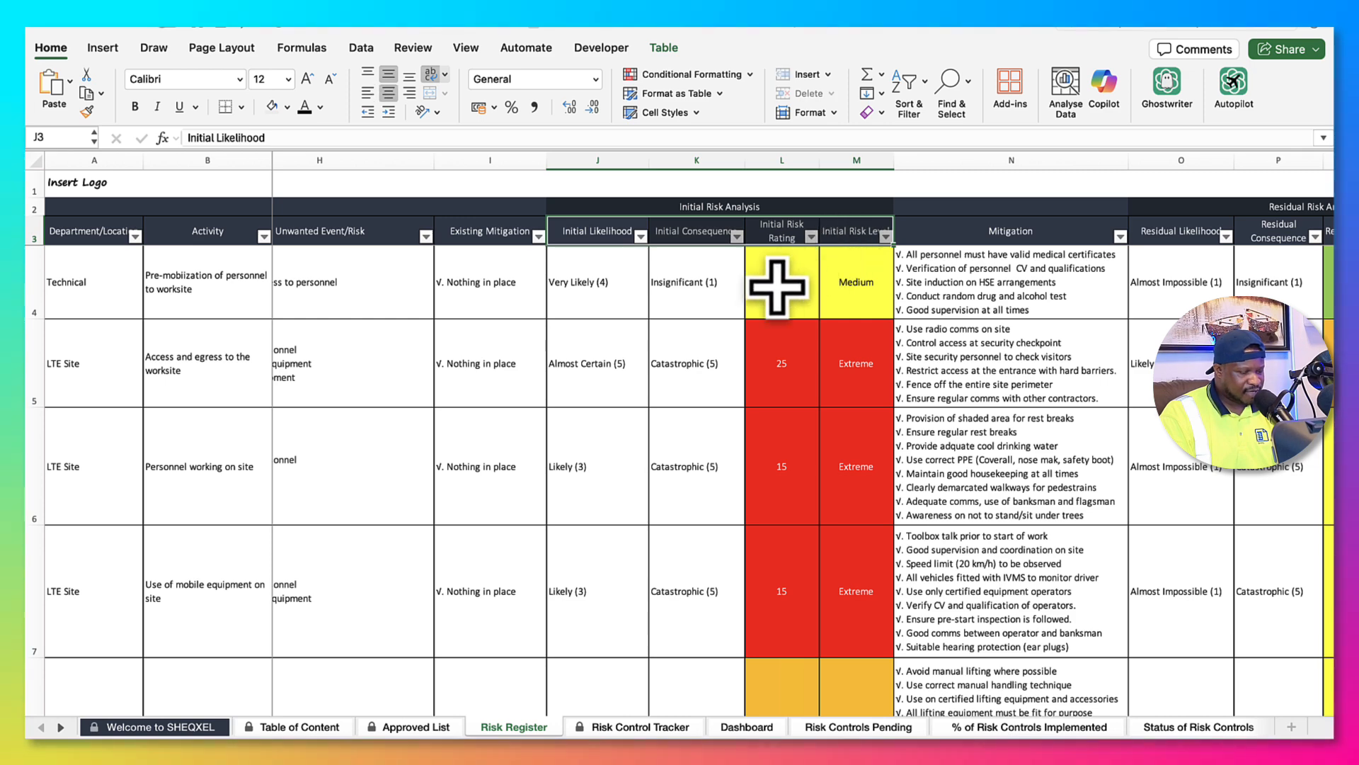
Compare the Initial Risk Analysis columns with the Mitigation and Residual Risk Analysis columns of the register
scroll(783, 283, right, 3)
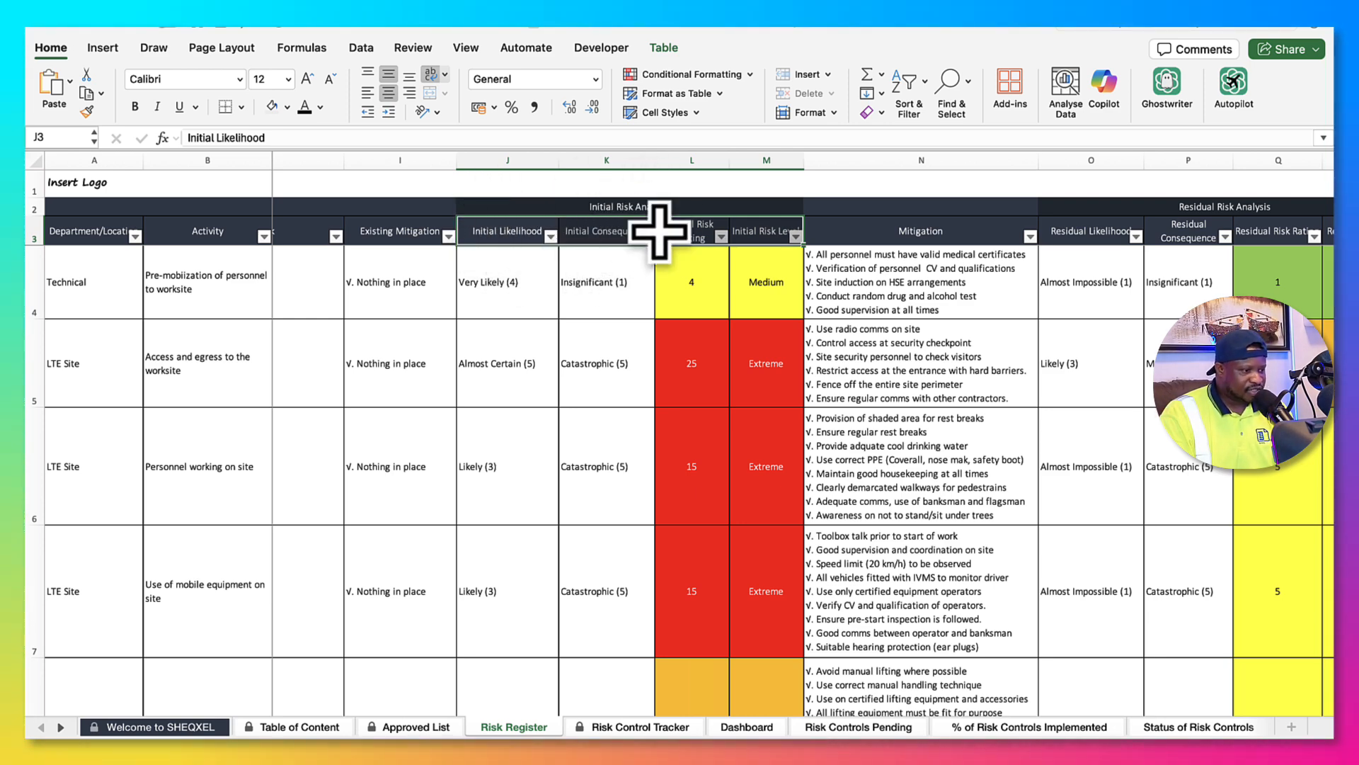
scroll(658, 230, right, 5)
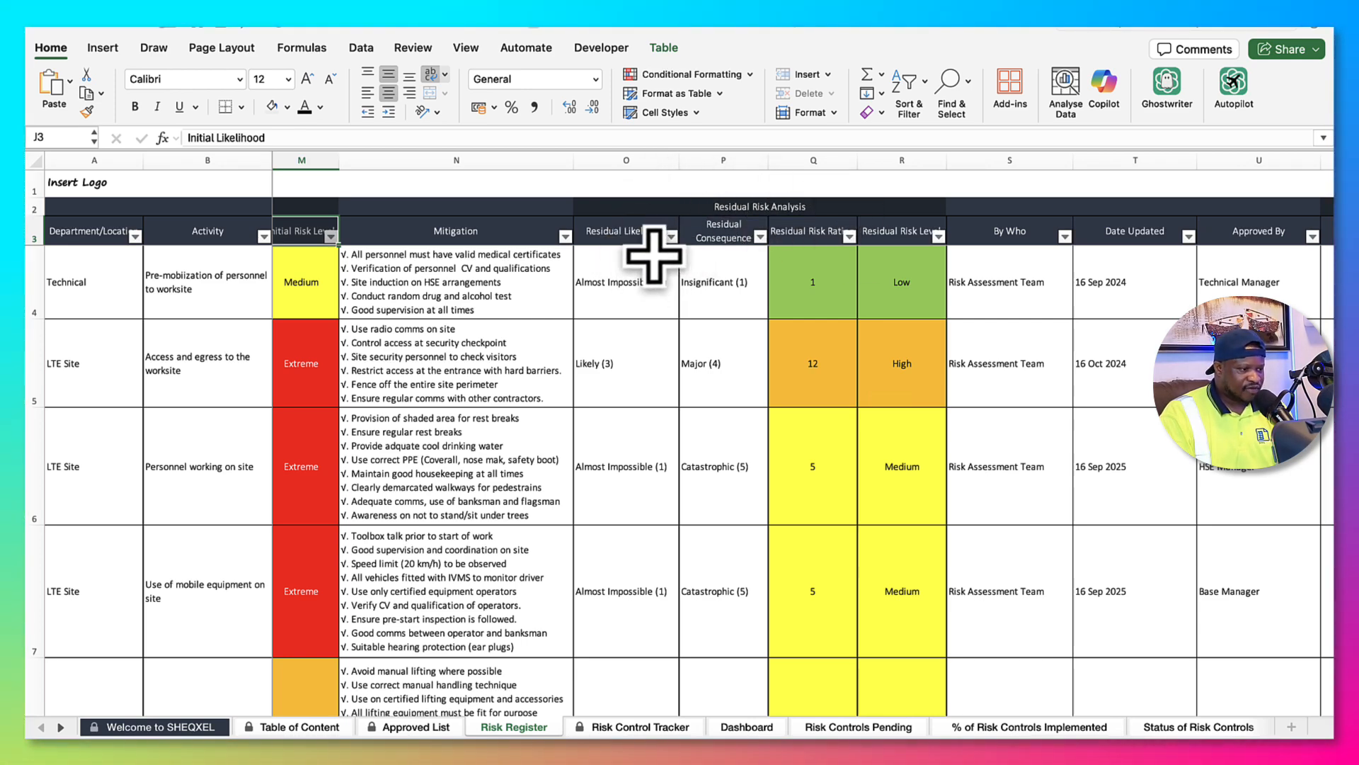
scroll(652, 256, right, 1)
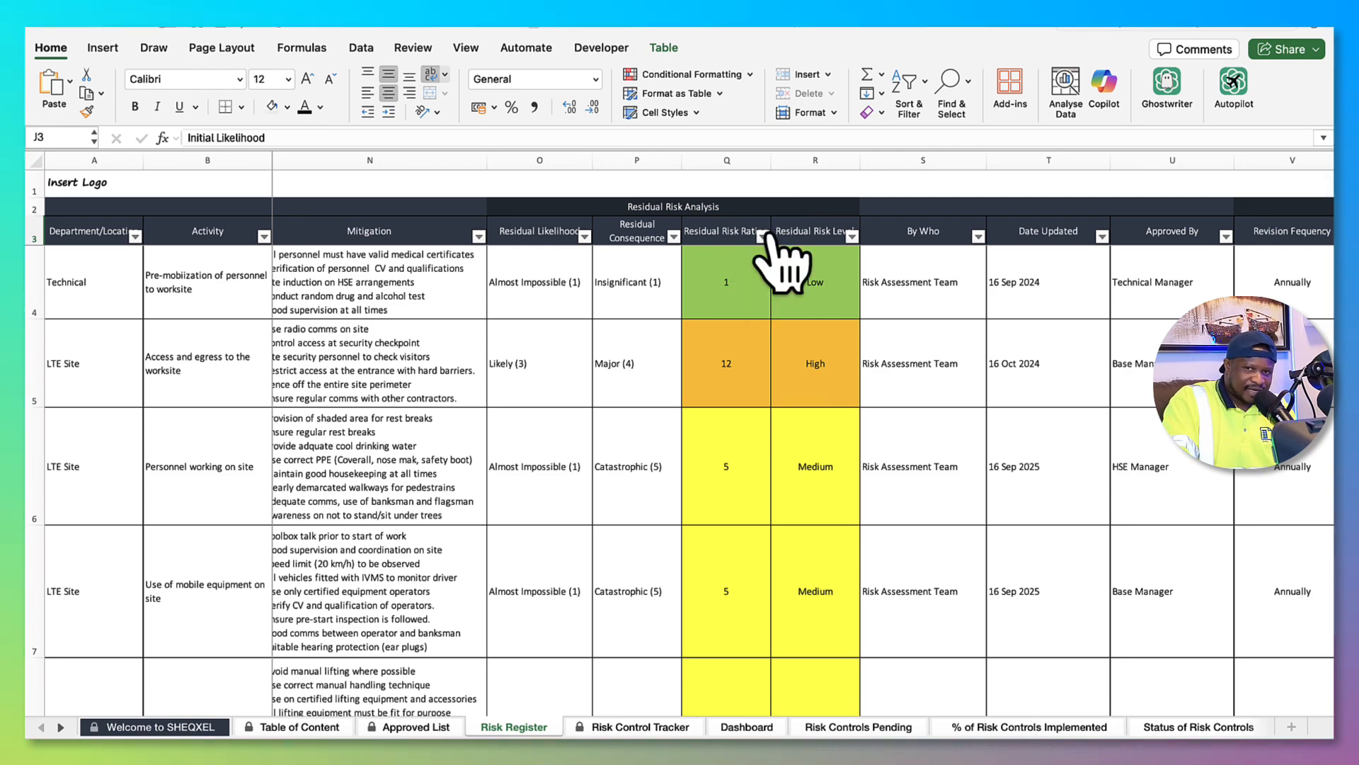
scroll(729, 318, left, 5)
scroll(820, 267, right, 4)
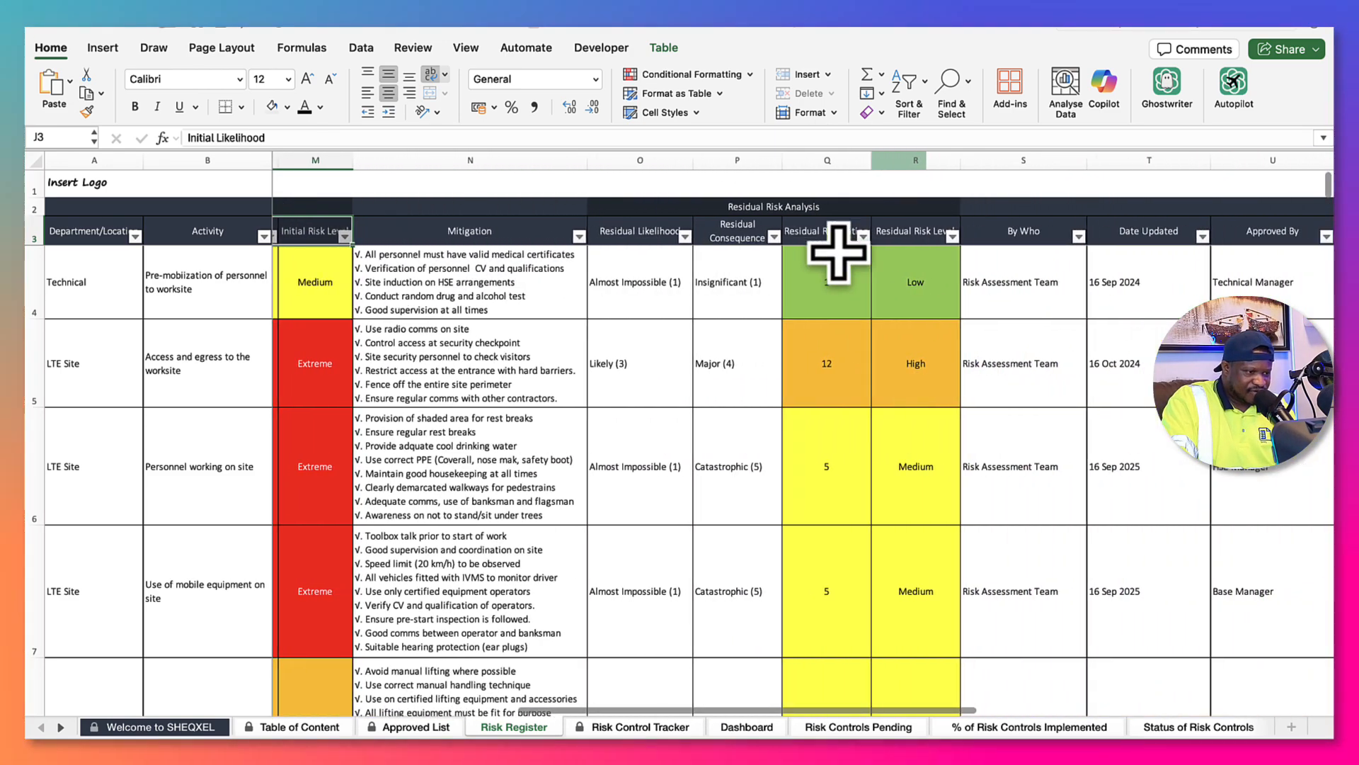
scroll(838, 251, right, 1)
Inspect the Residual Risk Level formula in cell R4 and the residual levels of the activities below it
click(916, 305)
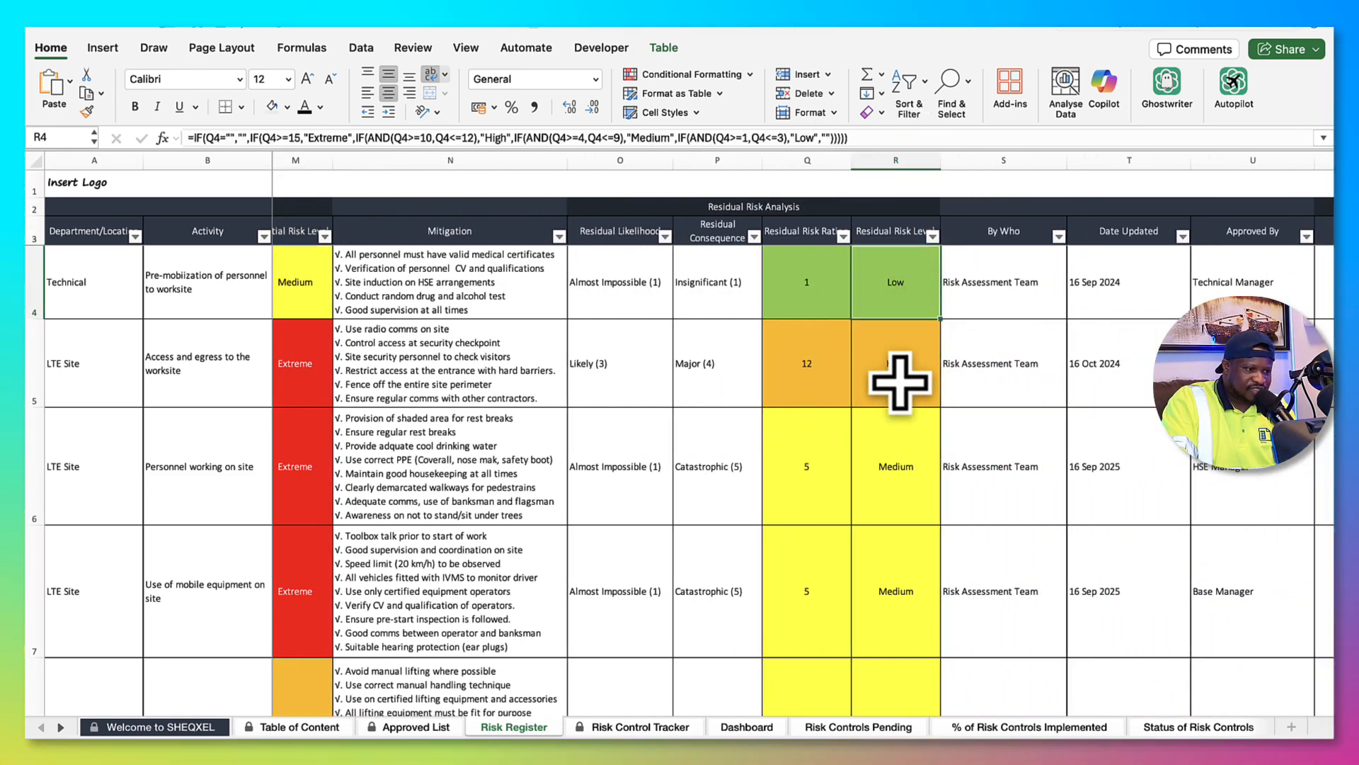
scroll(900, 382, down, 2)
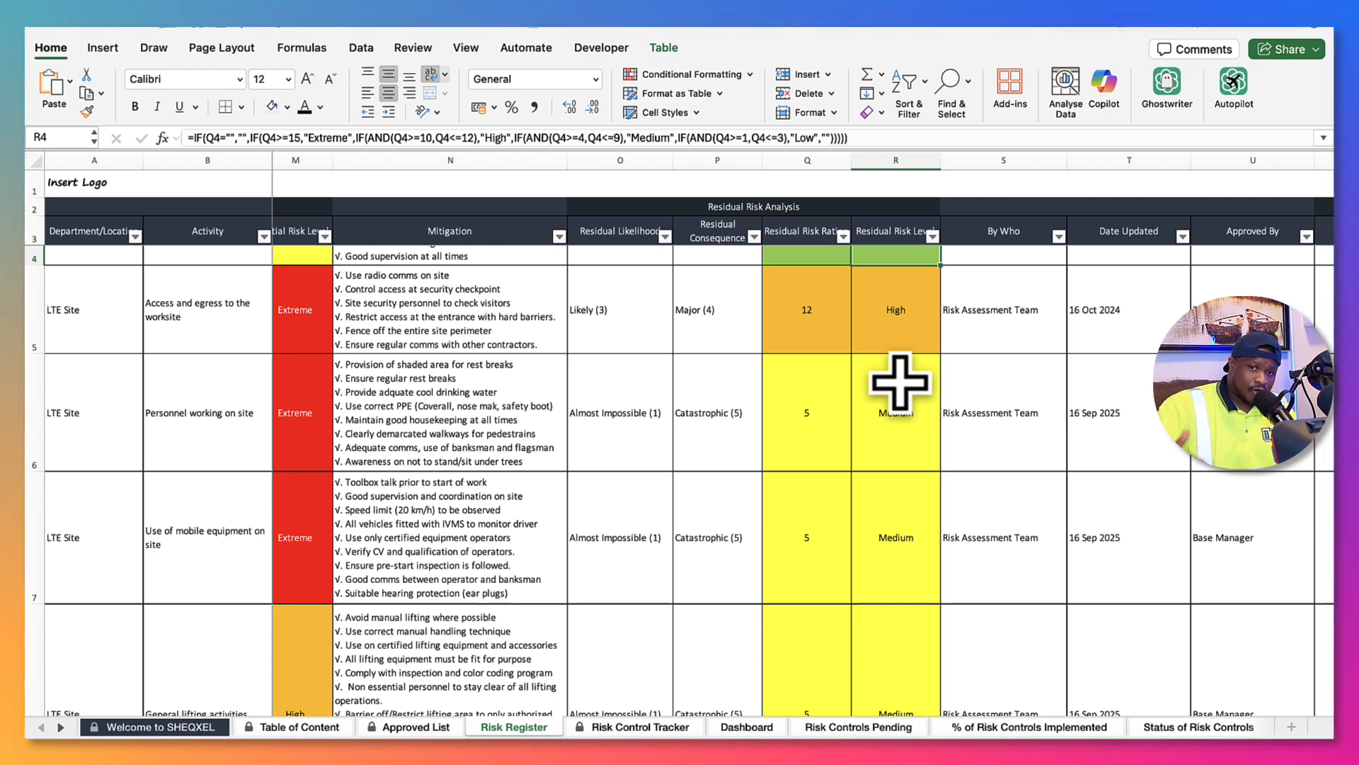
scroll(801, 355, up, 2)
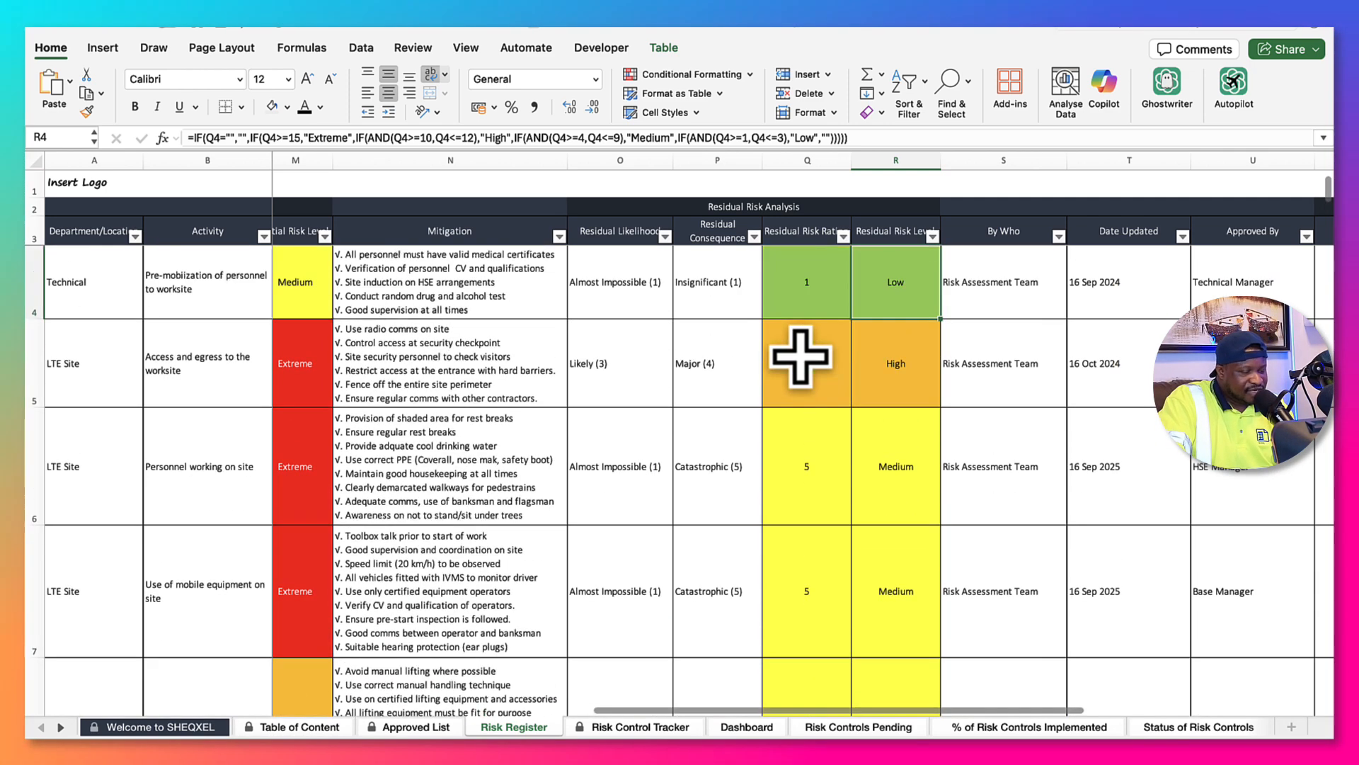
scroll(805, 357, right, 1)
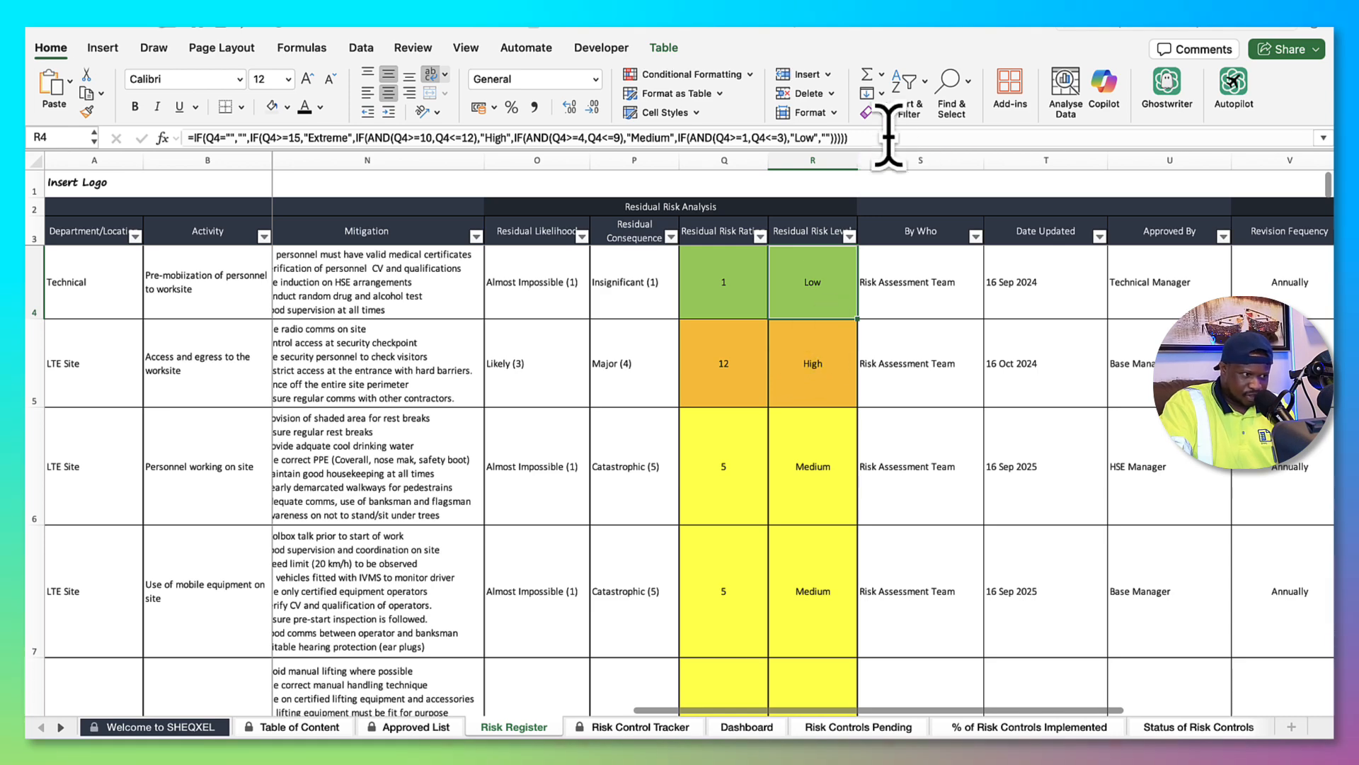
Review the By Who through Approved By columns and inspect the Revision Frequency and Next Revision Date of the pre-mobilization activity
scroll(778, 336, right, 2)
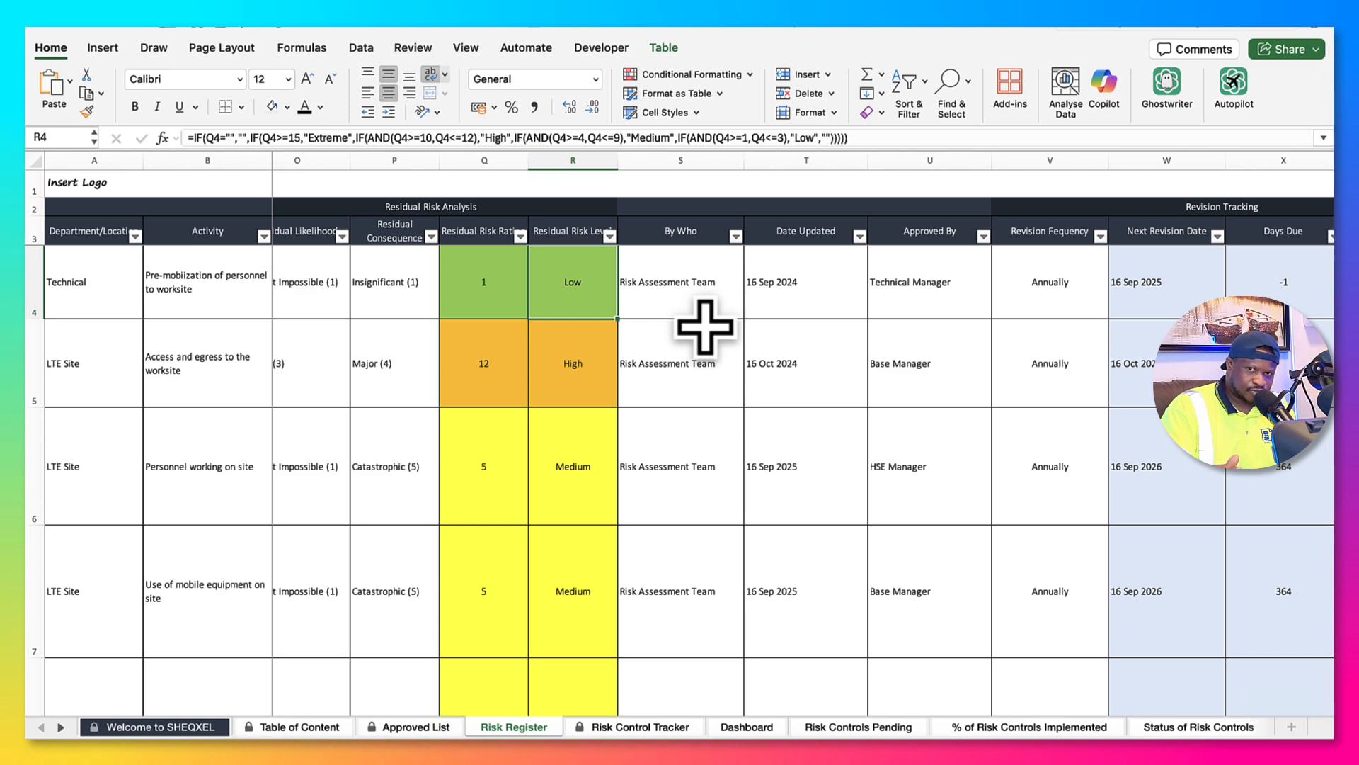
scroll(715, 347, right, 3)
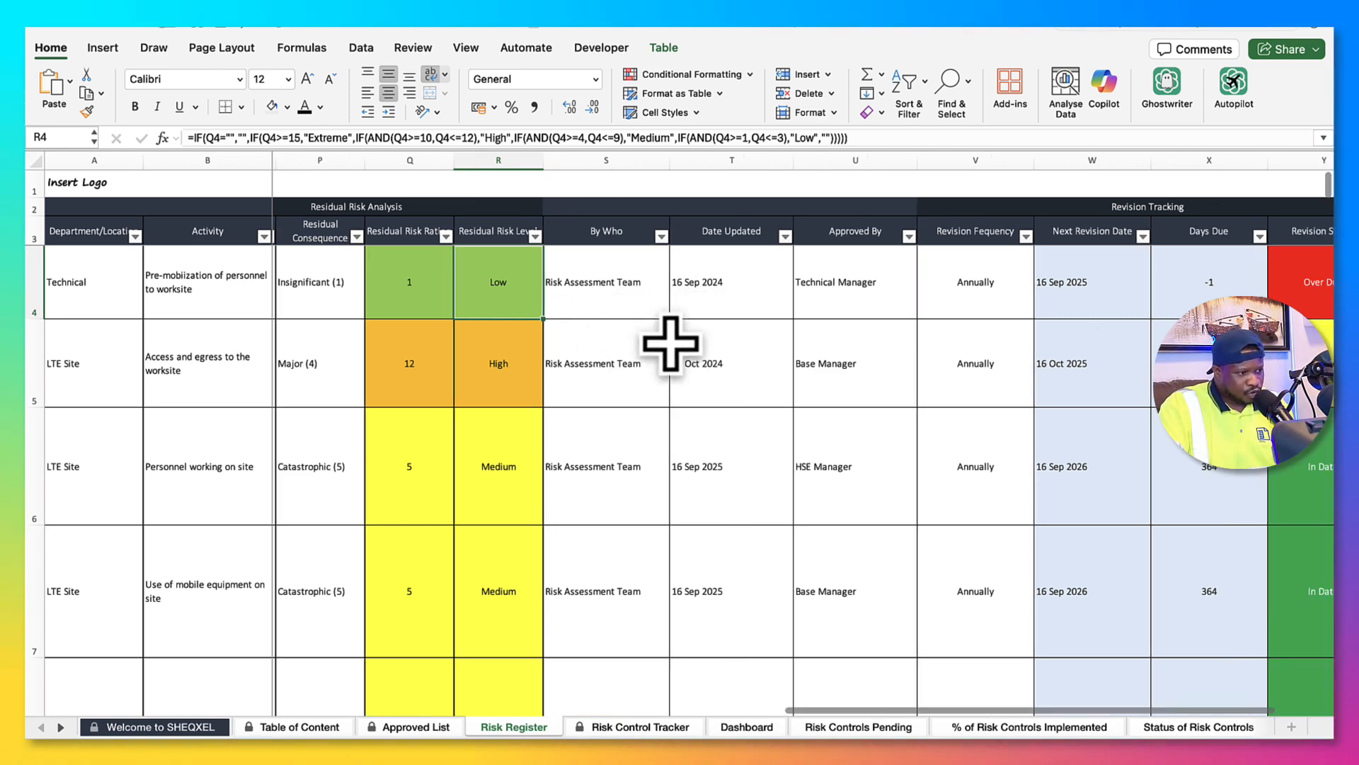
scroll(616, 291, right, 1)
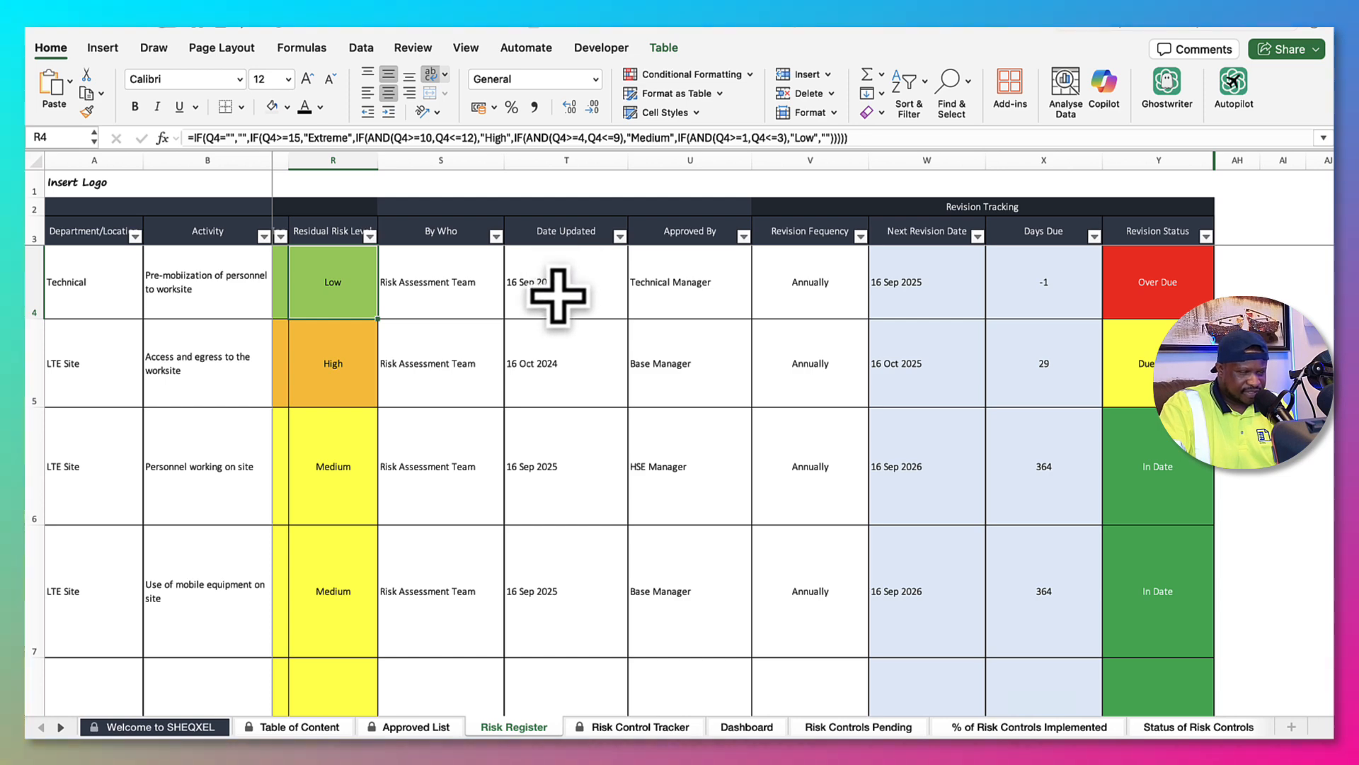
scroll(573, 318, right, 1)
scroll(579, 327, right, 2)
click(632, 289)
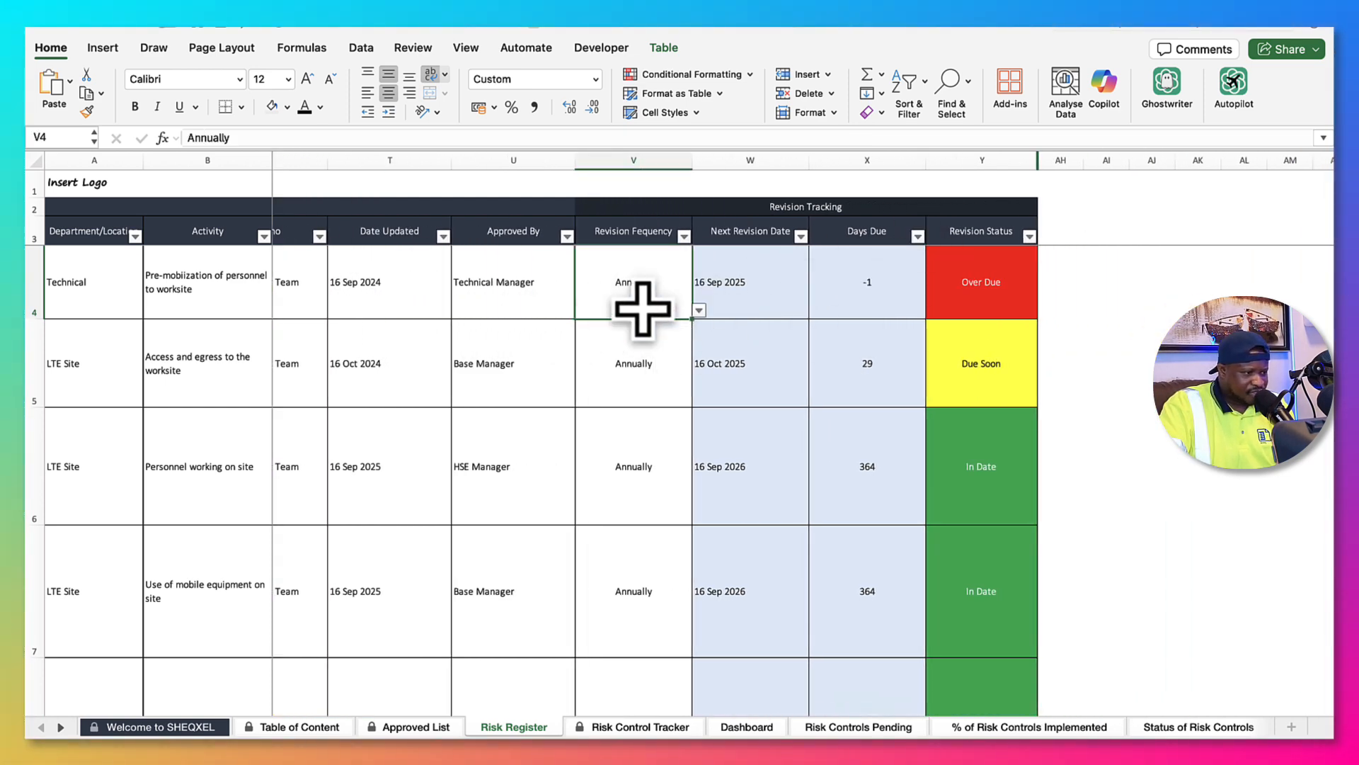
click(748, 300)
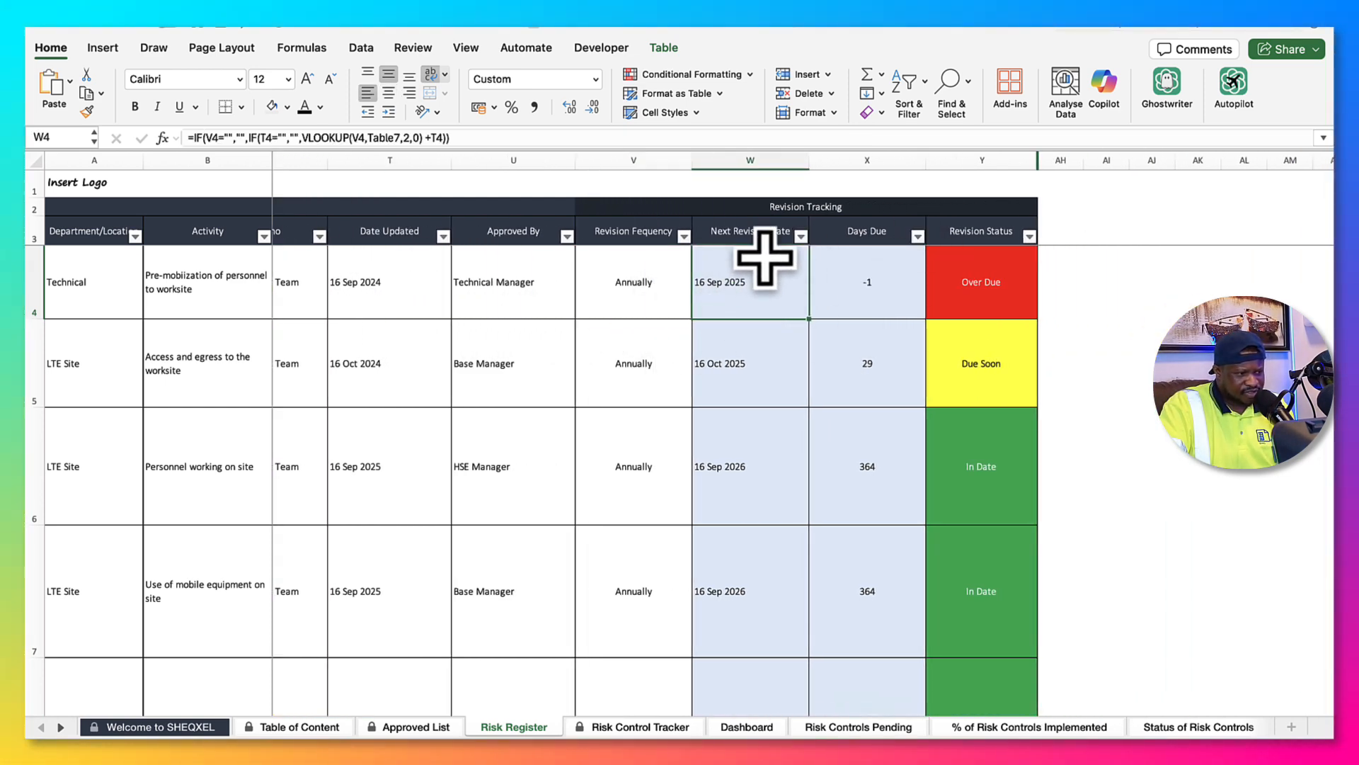
Inspect the Revision Status formula in cell Y4 and compare the Days Due and status values of the activities below it
scroll(763, 298, right, 1)
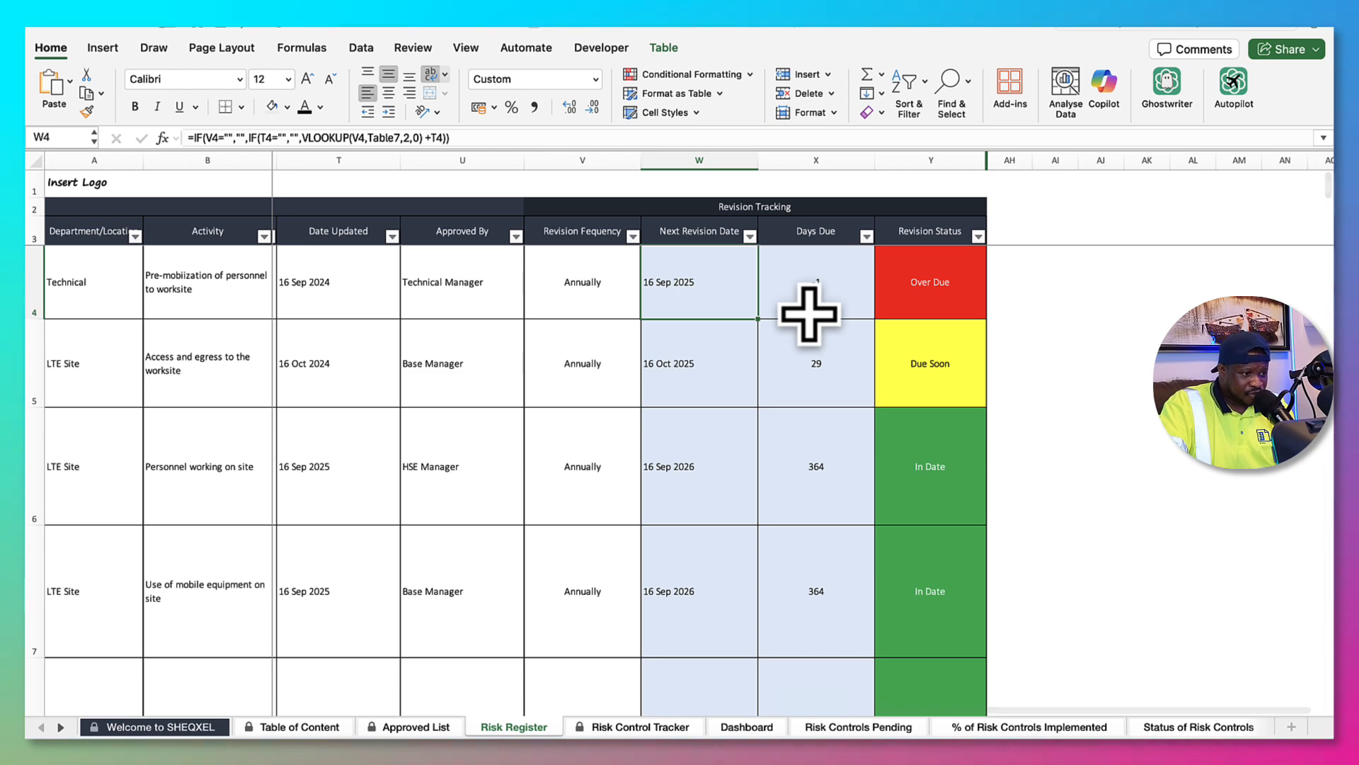
scroll(809, 314, right, 1)
click(894, 294)
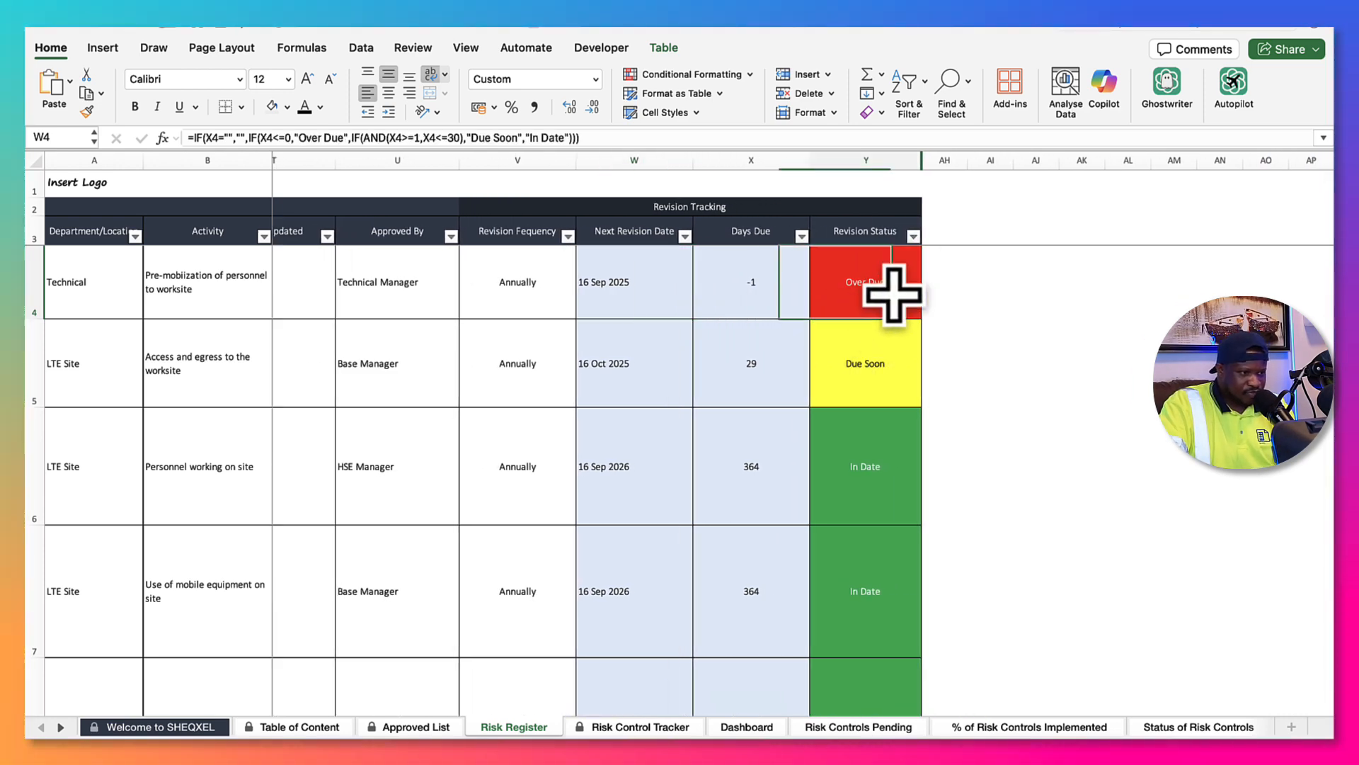
scroll(829, 416, down, 1)
scroll(834, 416, up, 1)
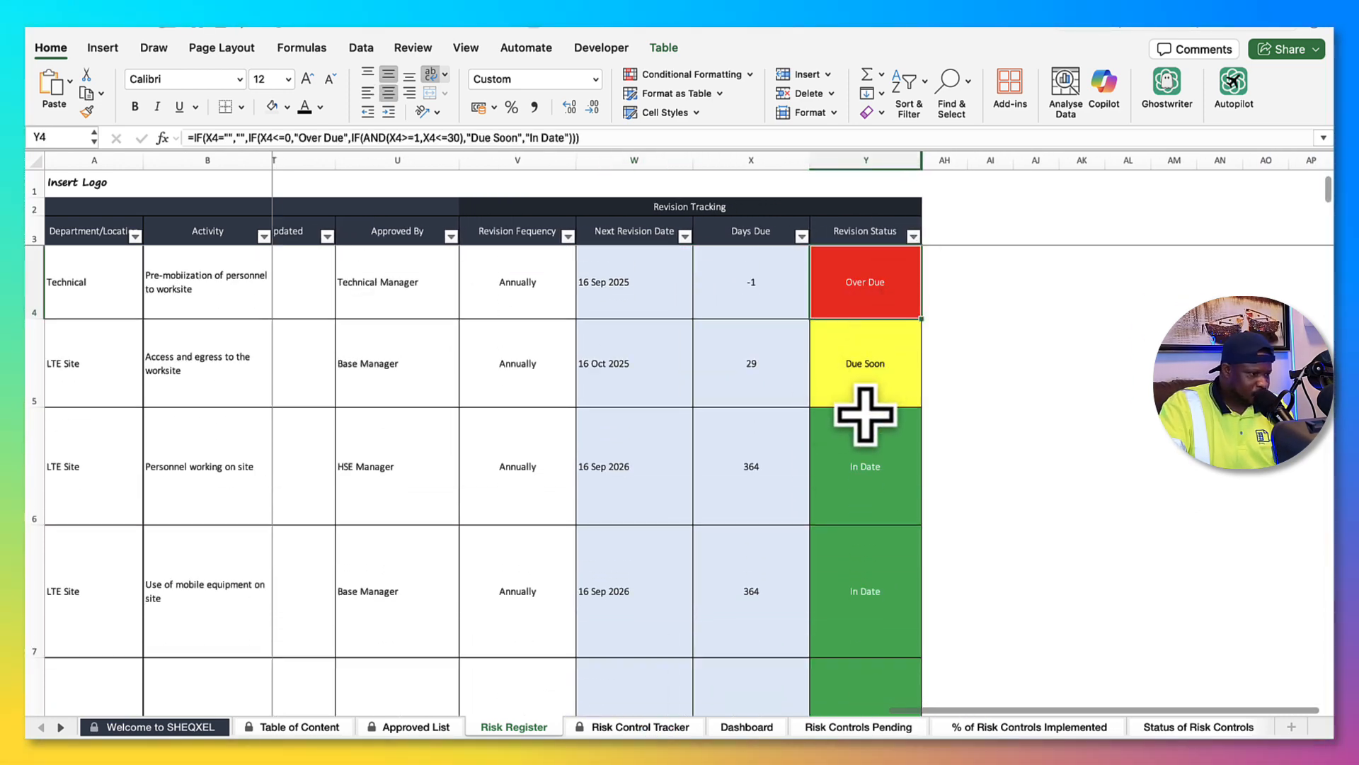
Show the Person in charge options for RID004 on the Risk Control Tracker sheet and keep the person already assigned
click(640, 727)
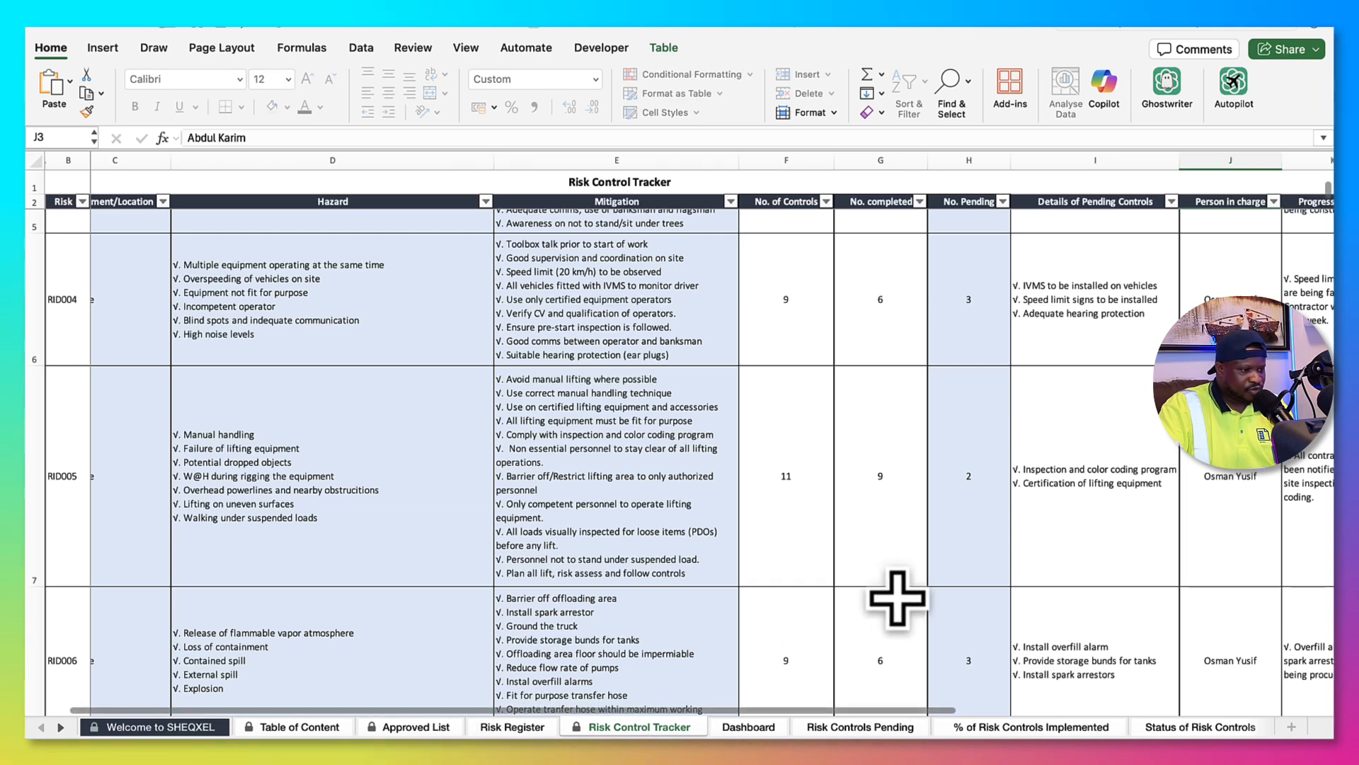
scroll(898, 601, right, 6)
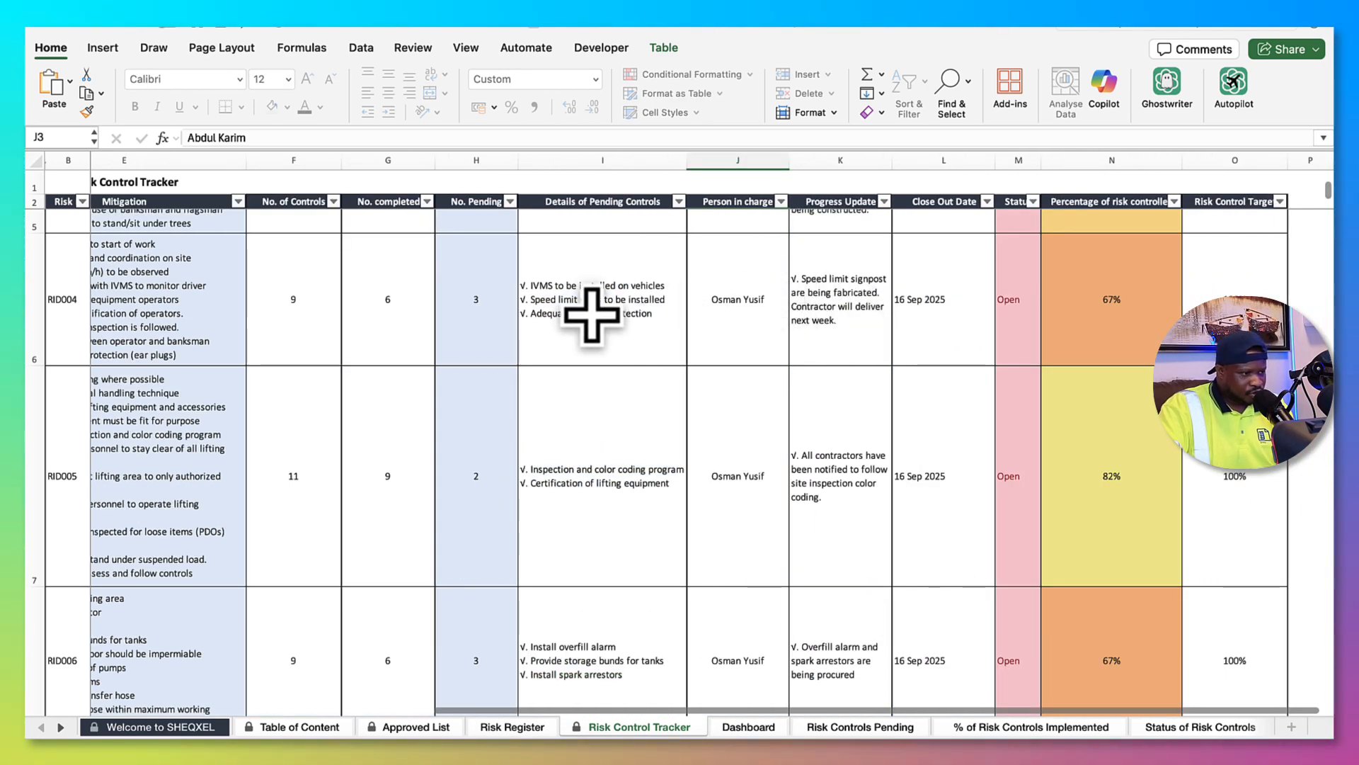
click(805, 306)
click(737, 319)
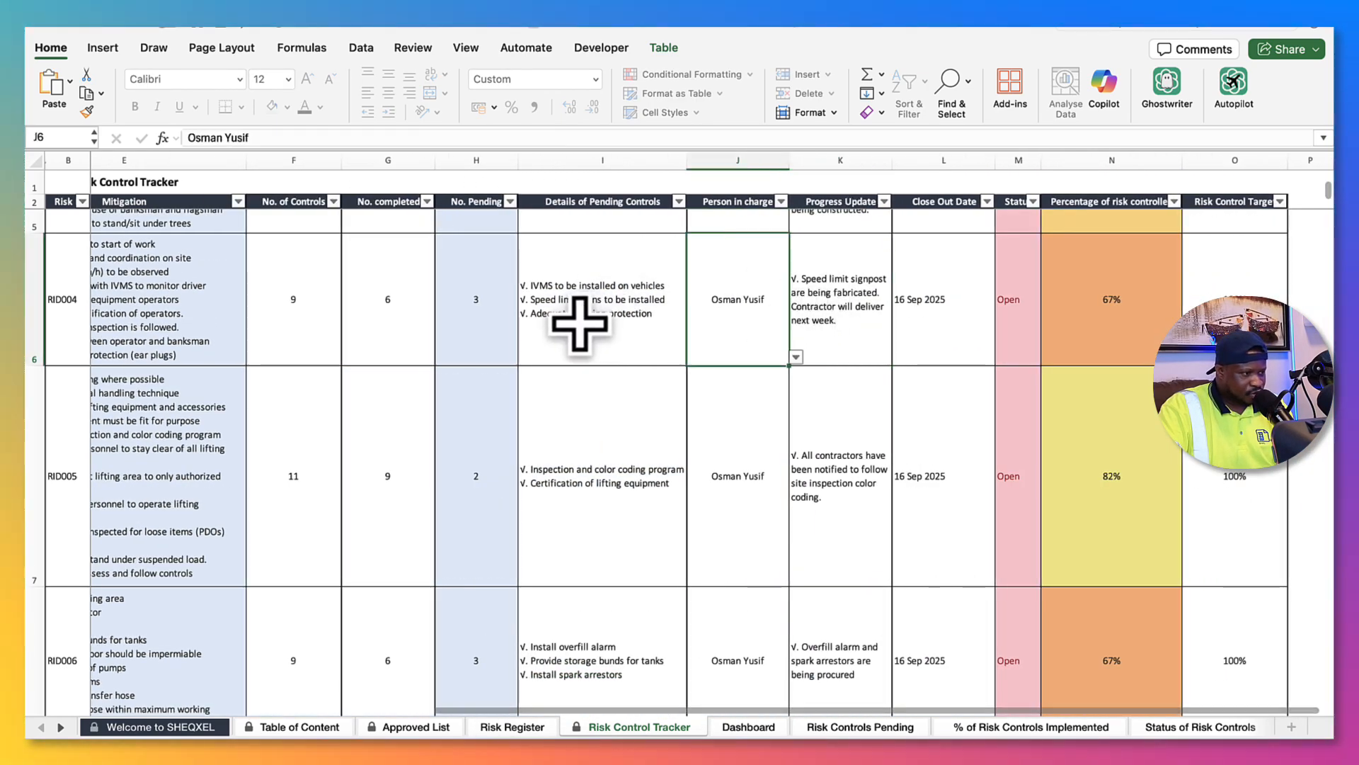
click(796, 356)
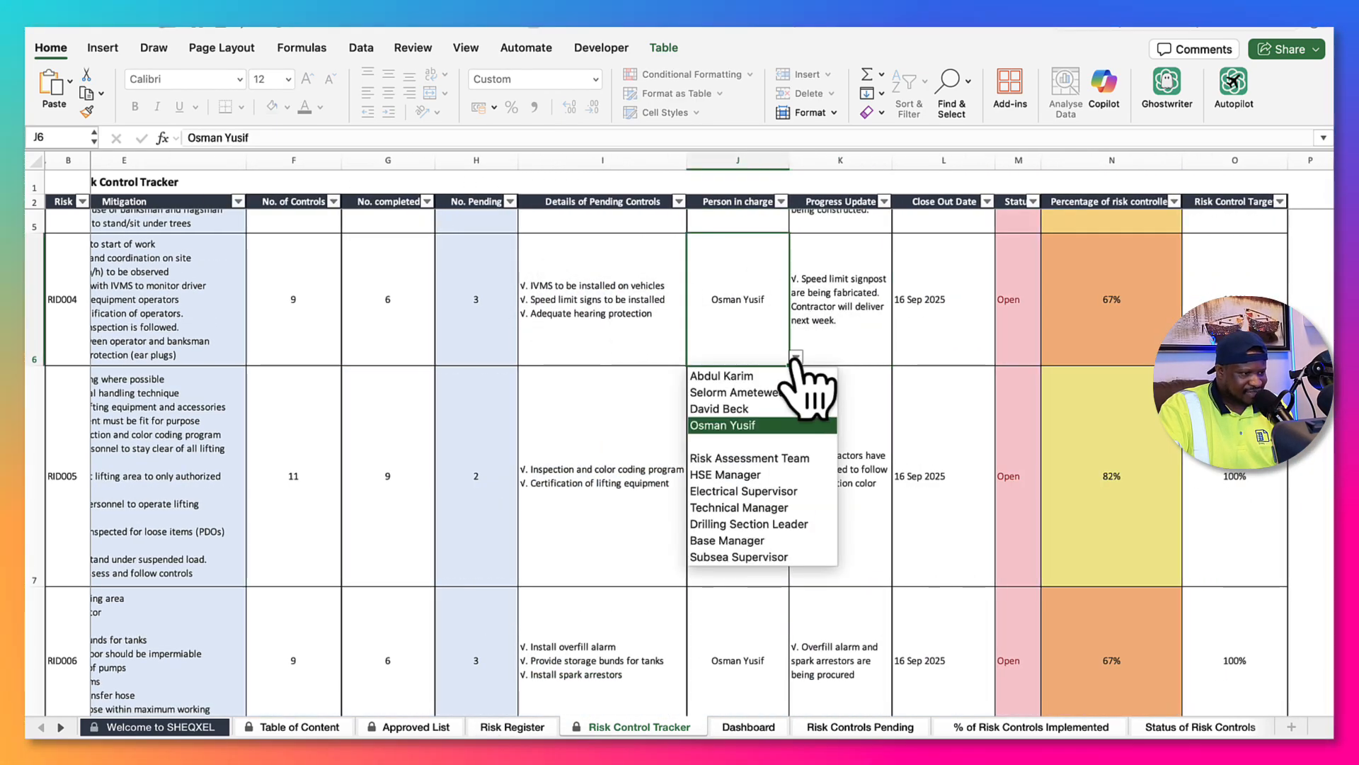
click(736, 425)
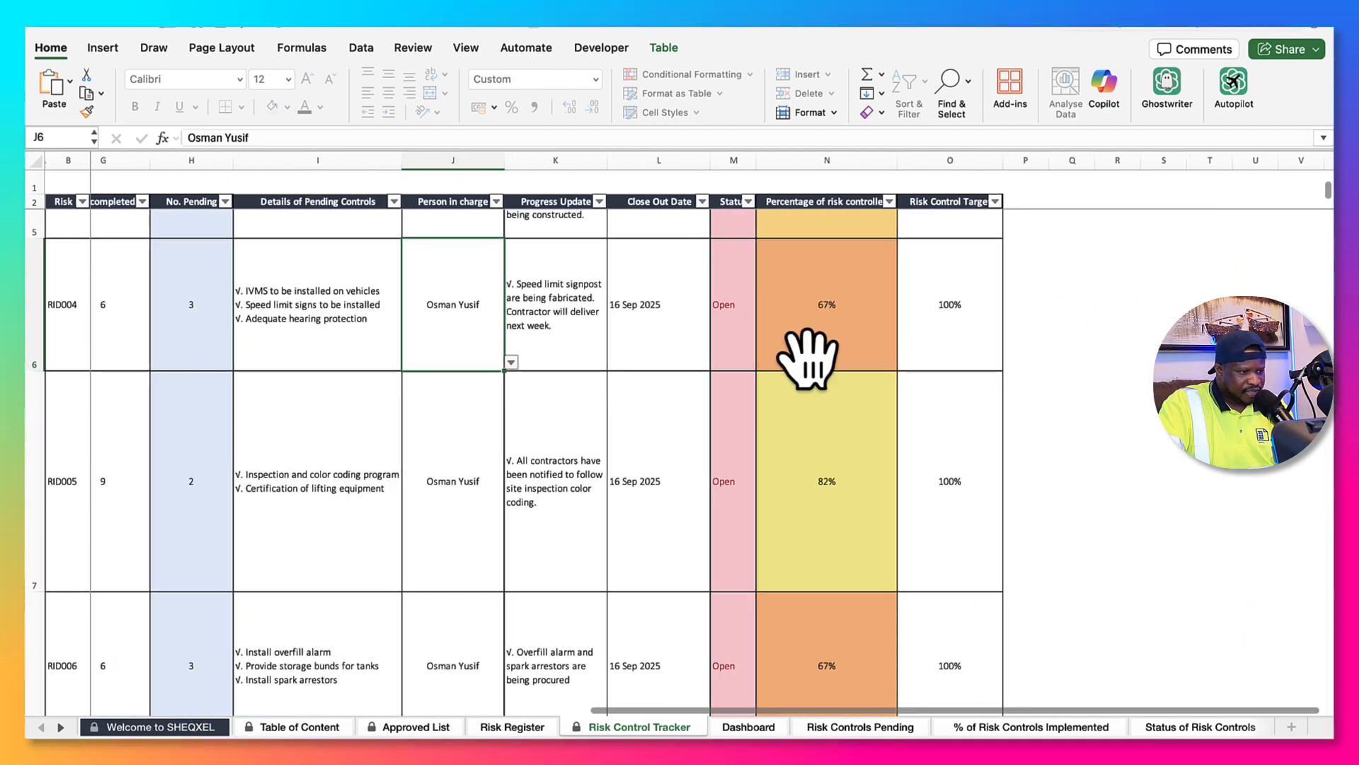
Inspect RID001's percentage of risk controlled formula in N3 and its number of completed controls in G3
scroll(885, 340, up, 4)
scroll(892, 297, left, 2)
scroll(895, 289, right, 1)
click(1119, 271)
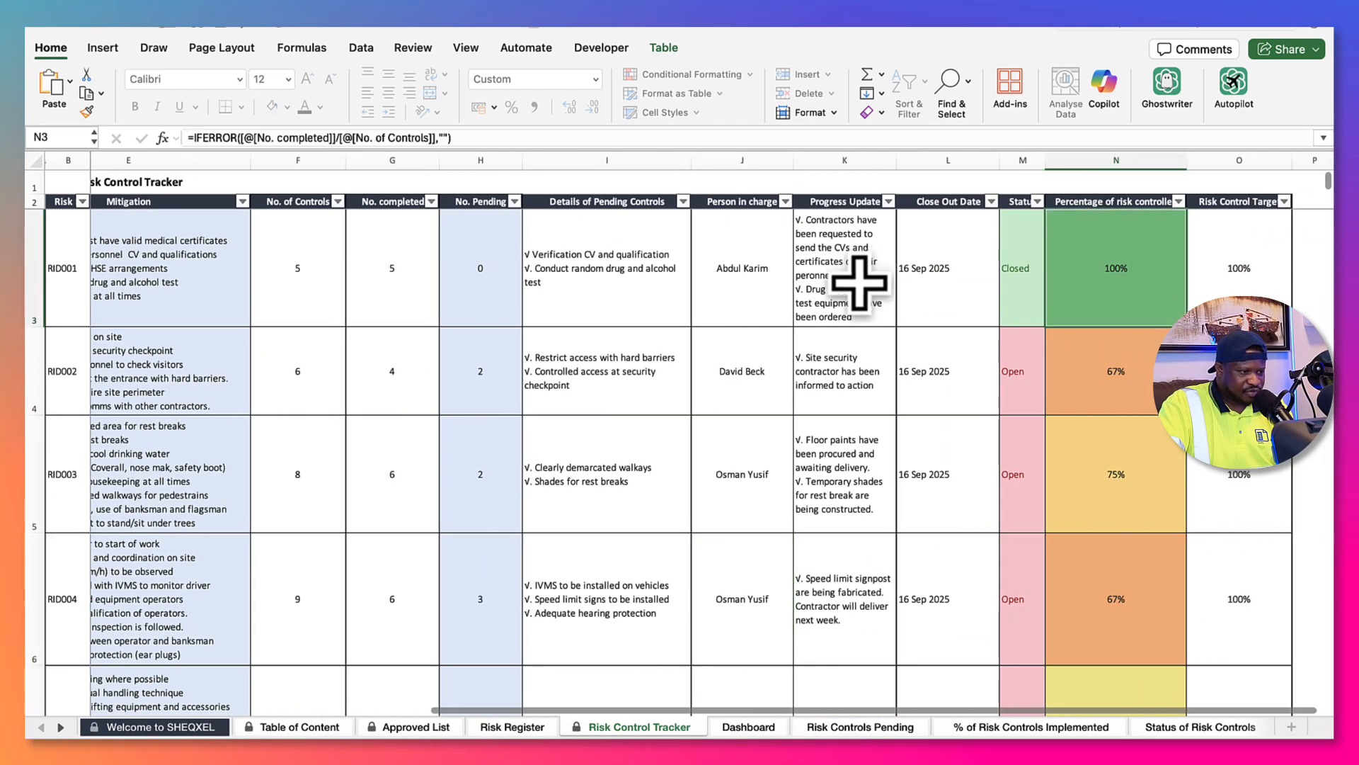
scroll(858, 285, left, 3)
click(558, 281)
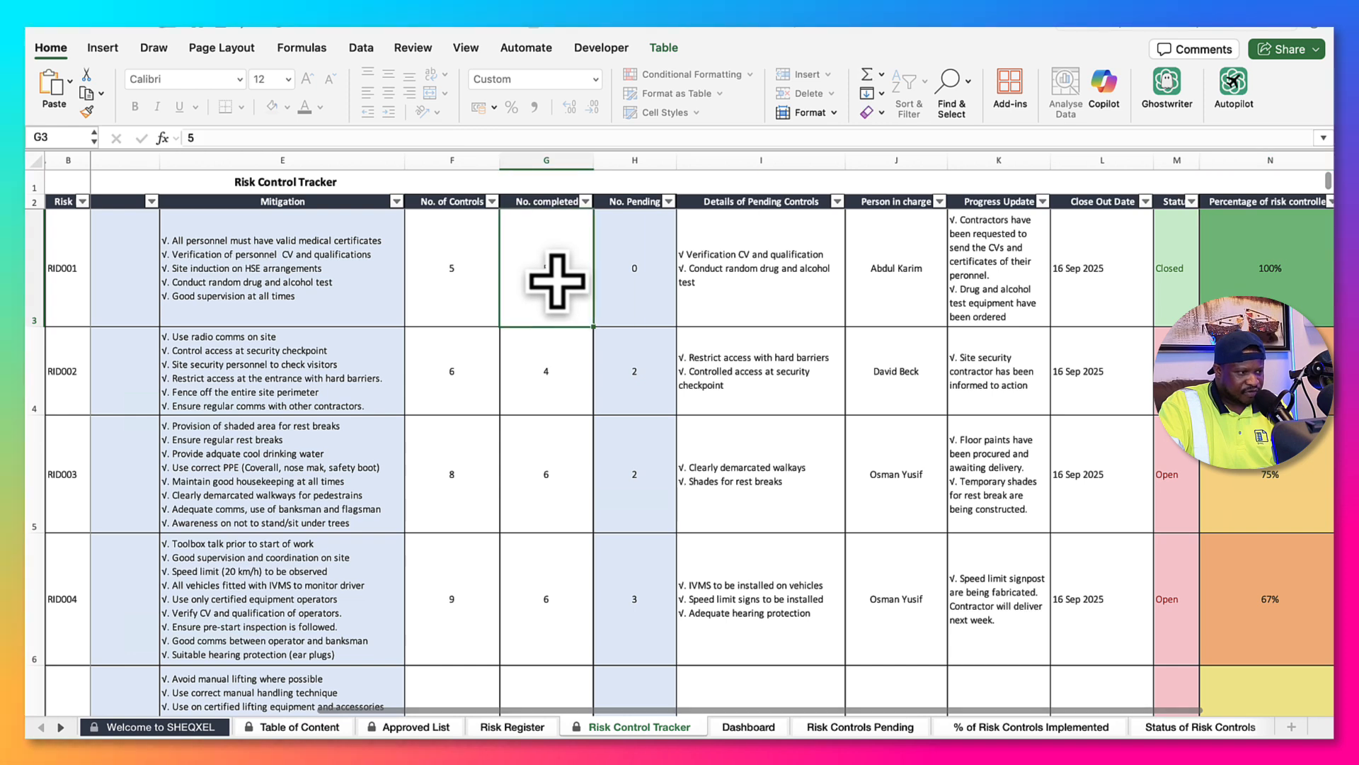
scroll(604, 317, right, 3)
scroll(604, 318, right, 1)
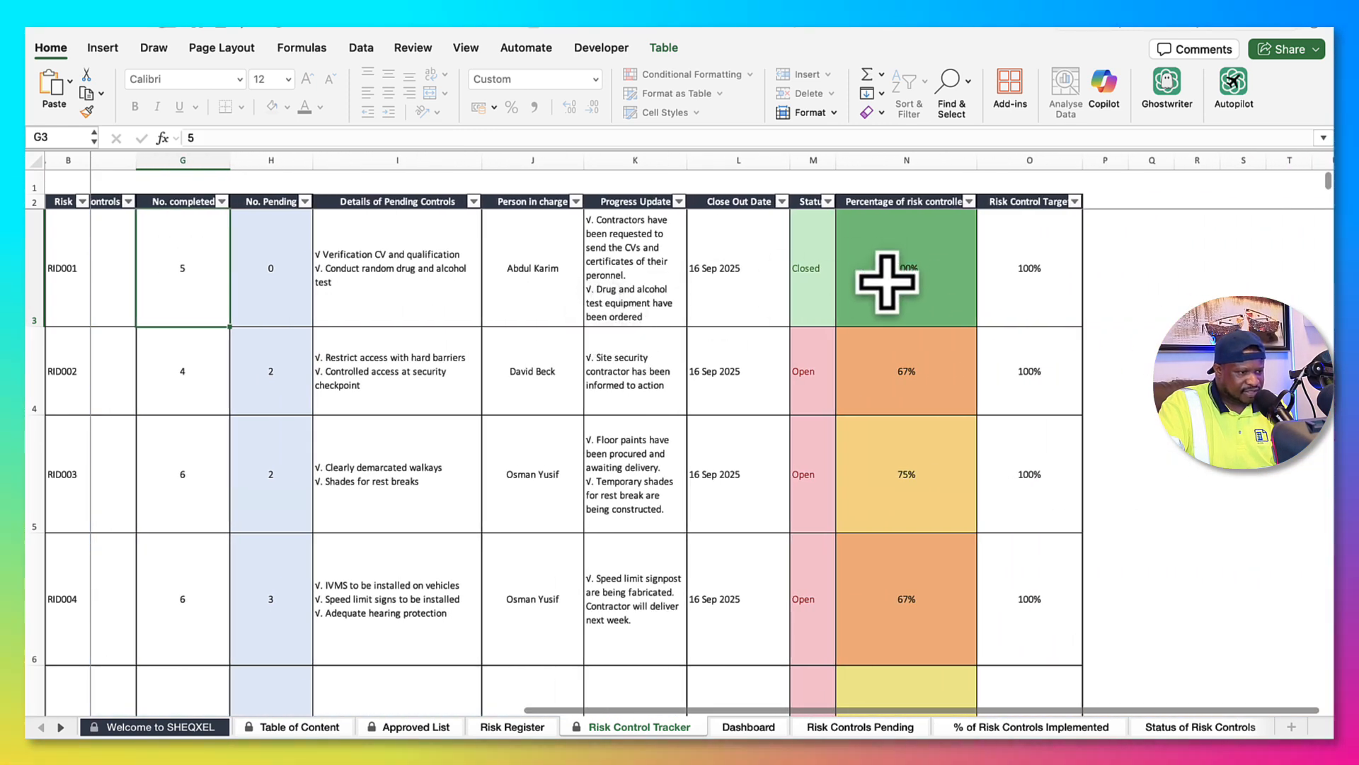
Inspect the Person in charge cell J3 for RID001 and leave its assignment as it is
scroll(864, 359, left, 4)
click(779, 291)
click(896, 296)
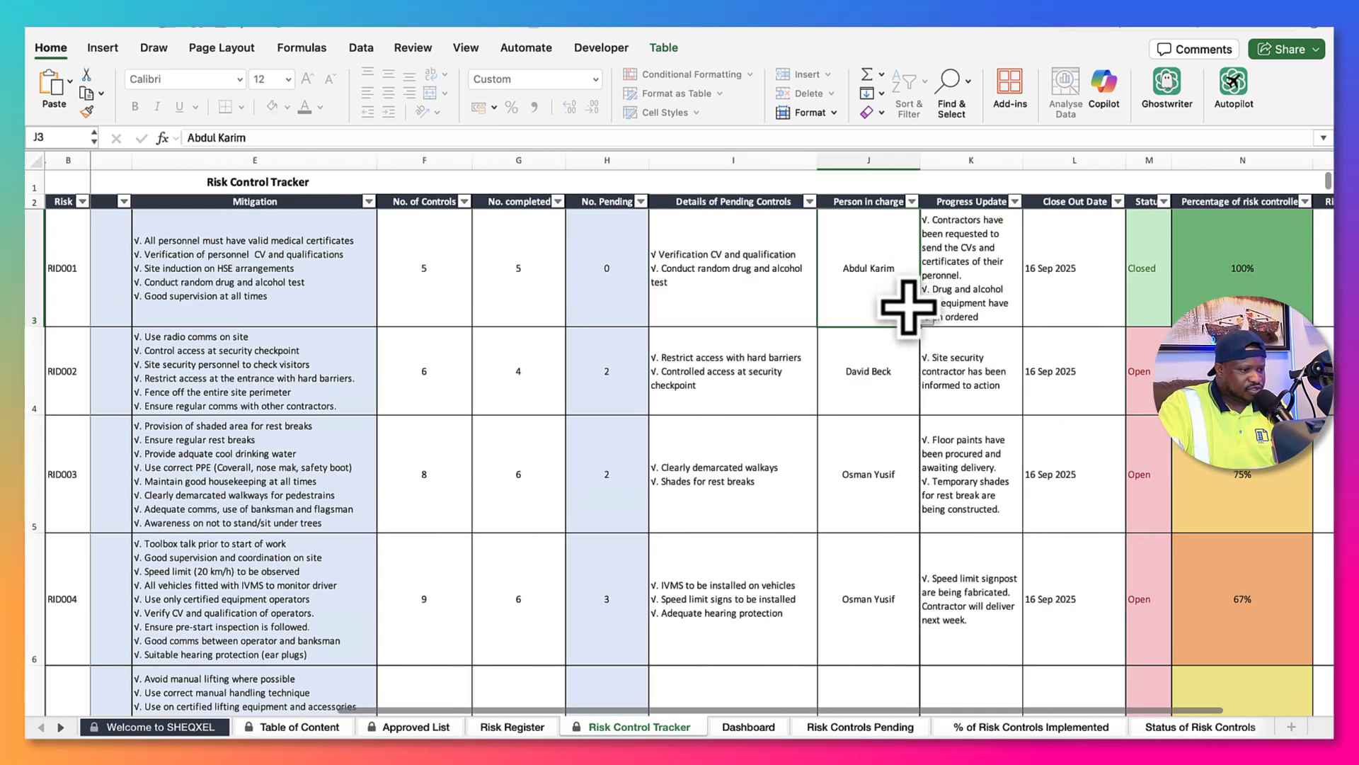
click(927, 318)
key(Escape)
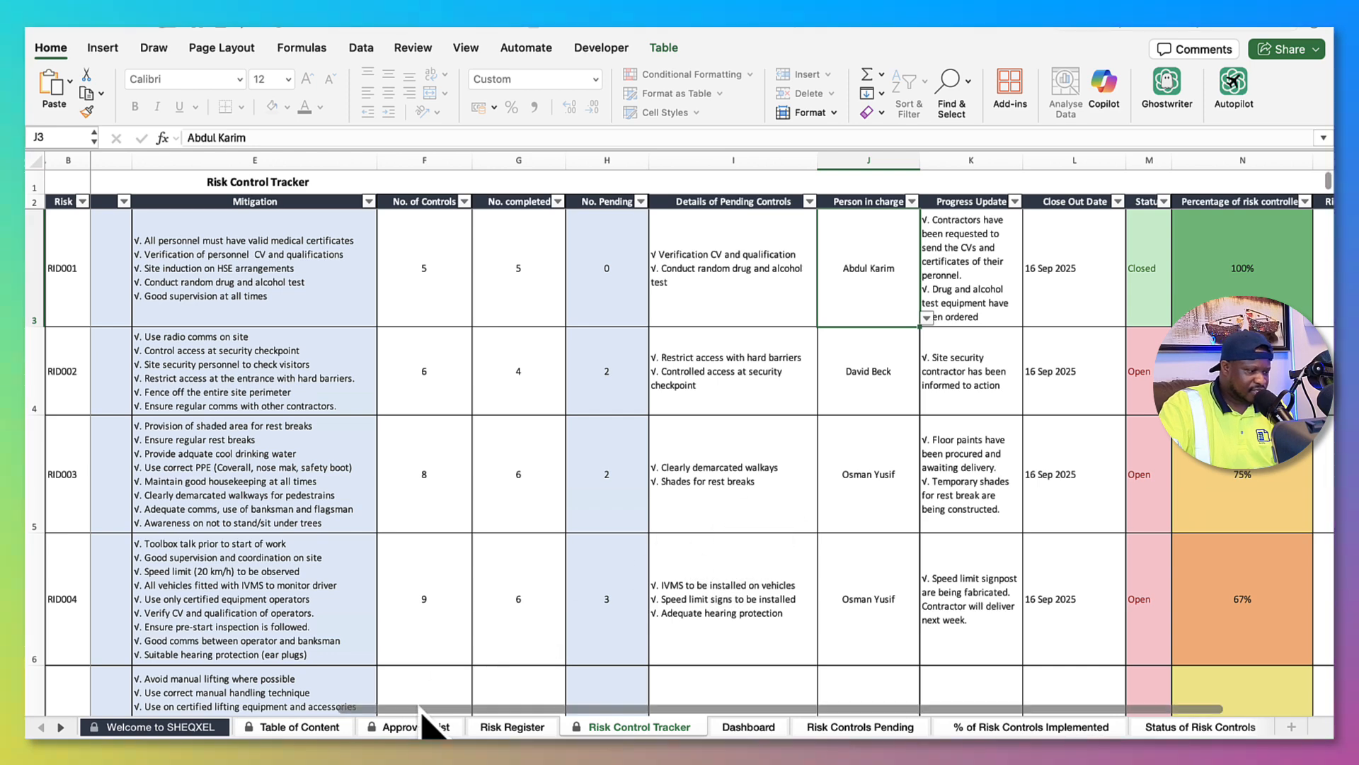
Return to the Risk Register and show the Approved By options for cell U4, closing them without choosing one
click(425, 727)
key(ctrl+Page_Down)
scroll(715, 577, left, 5)
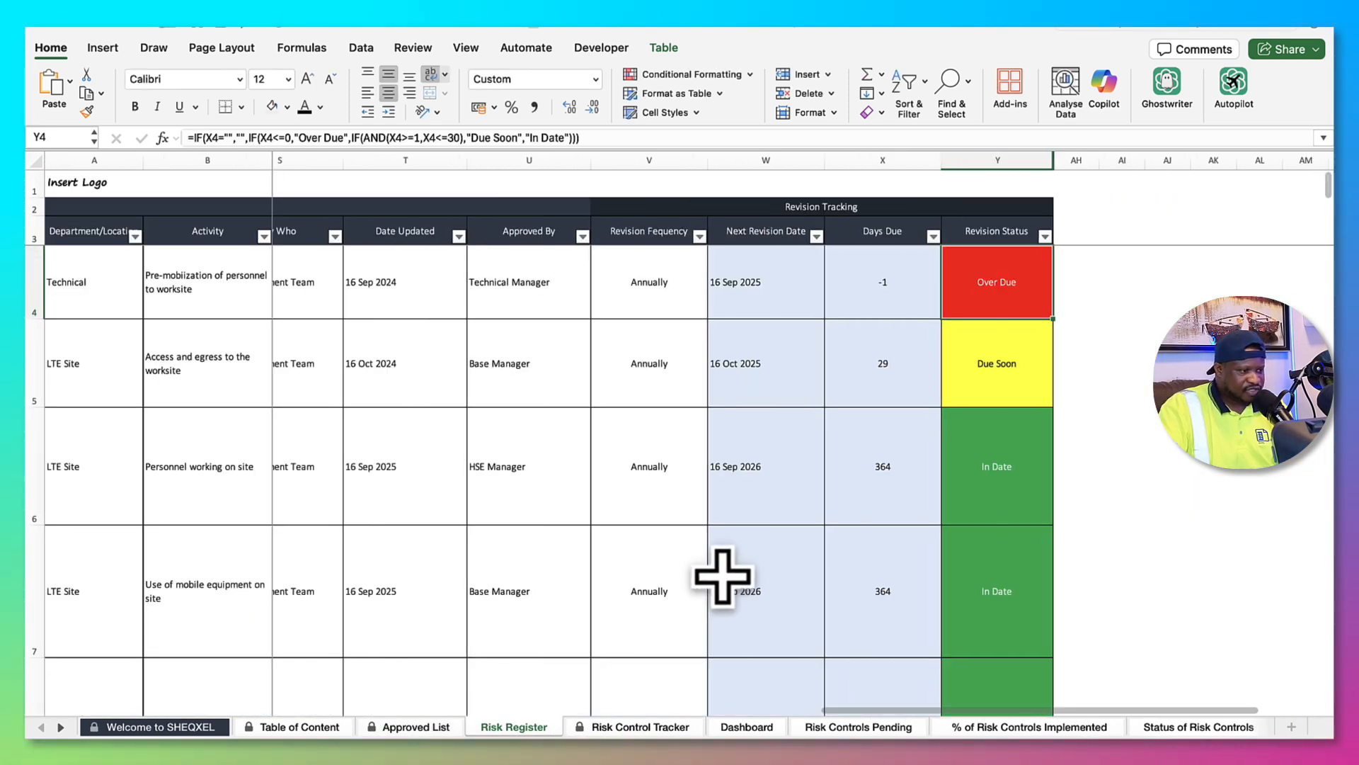
click(964, 312)
click(987, 309)
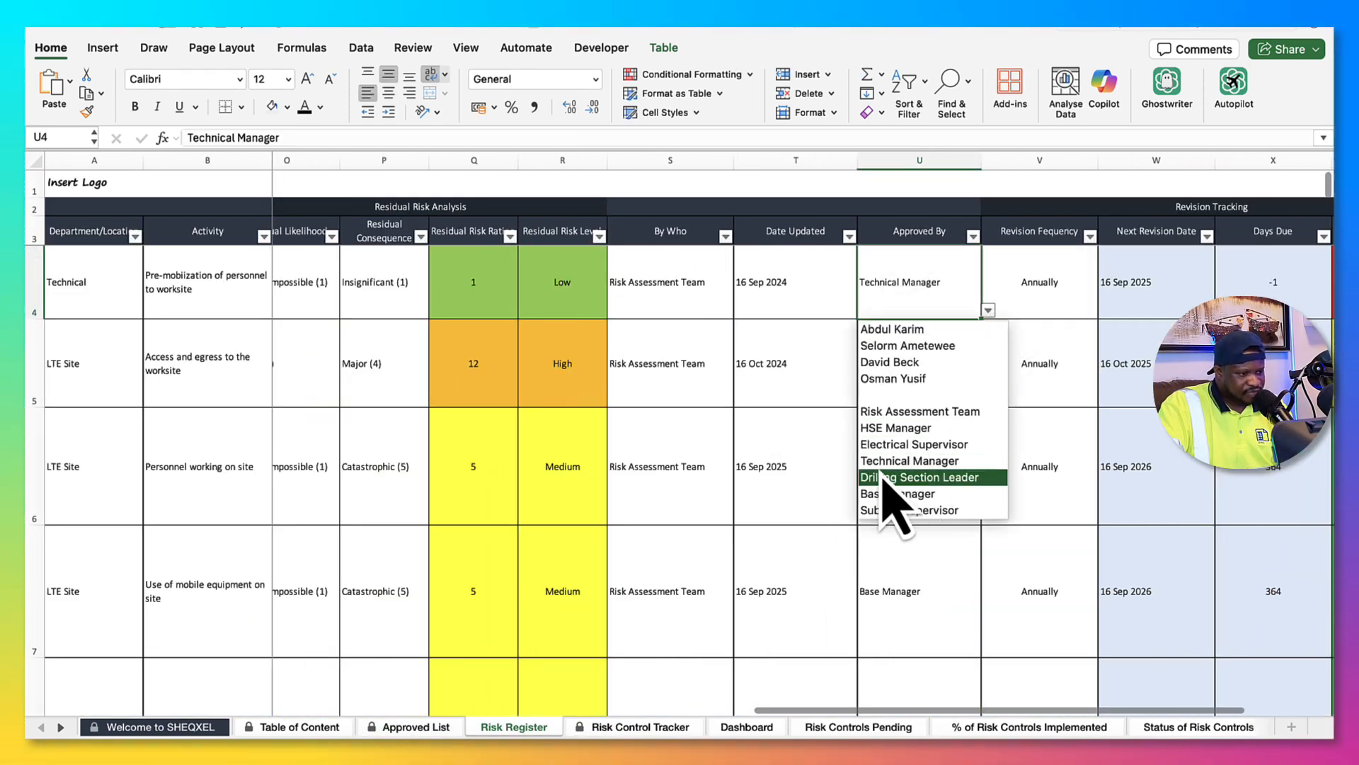
key(Escape)
View the Dashboard and the Risk Controls Pending, % of Risk Controls Implemented and Status of Risk Controls sheets, ending on the Dashboard
key(ctrl+Page_Down)
key(ctrl+Page_Down)
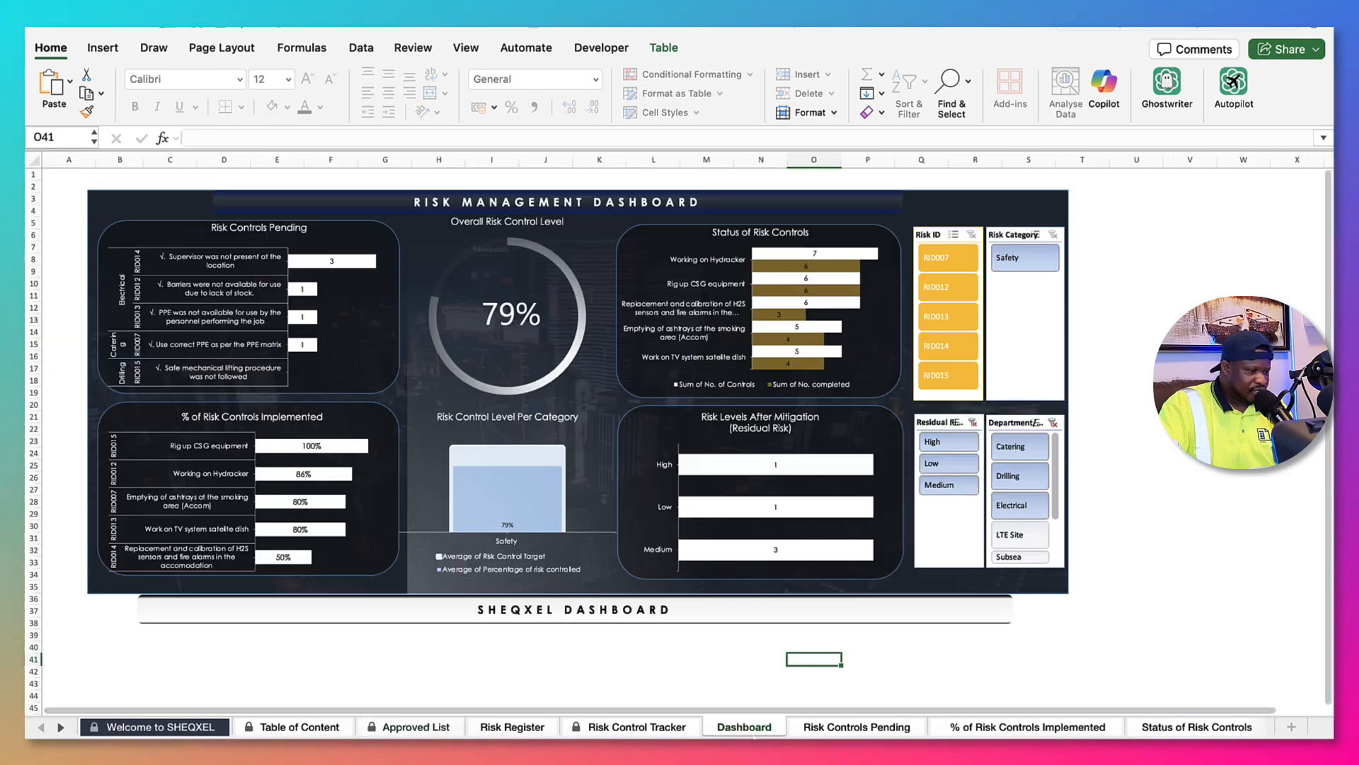
click(877, 737)
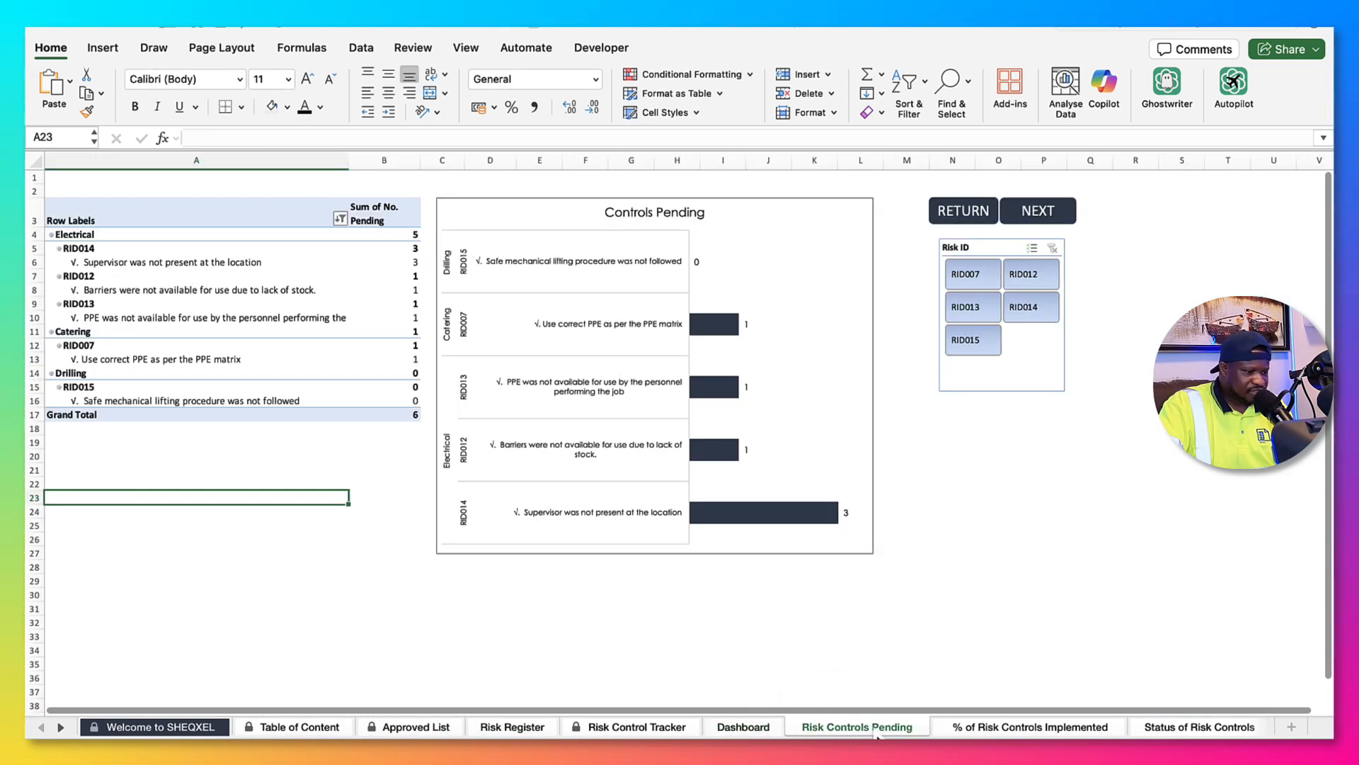
key(ctrl+Page_Down)
key(ctrl+Page_Down)
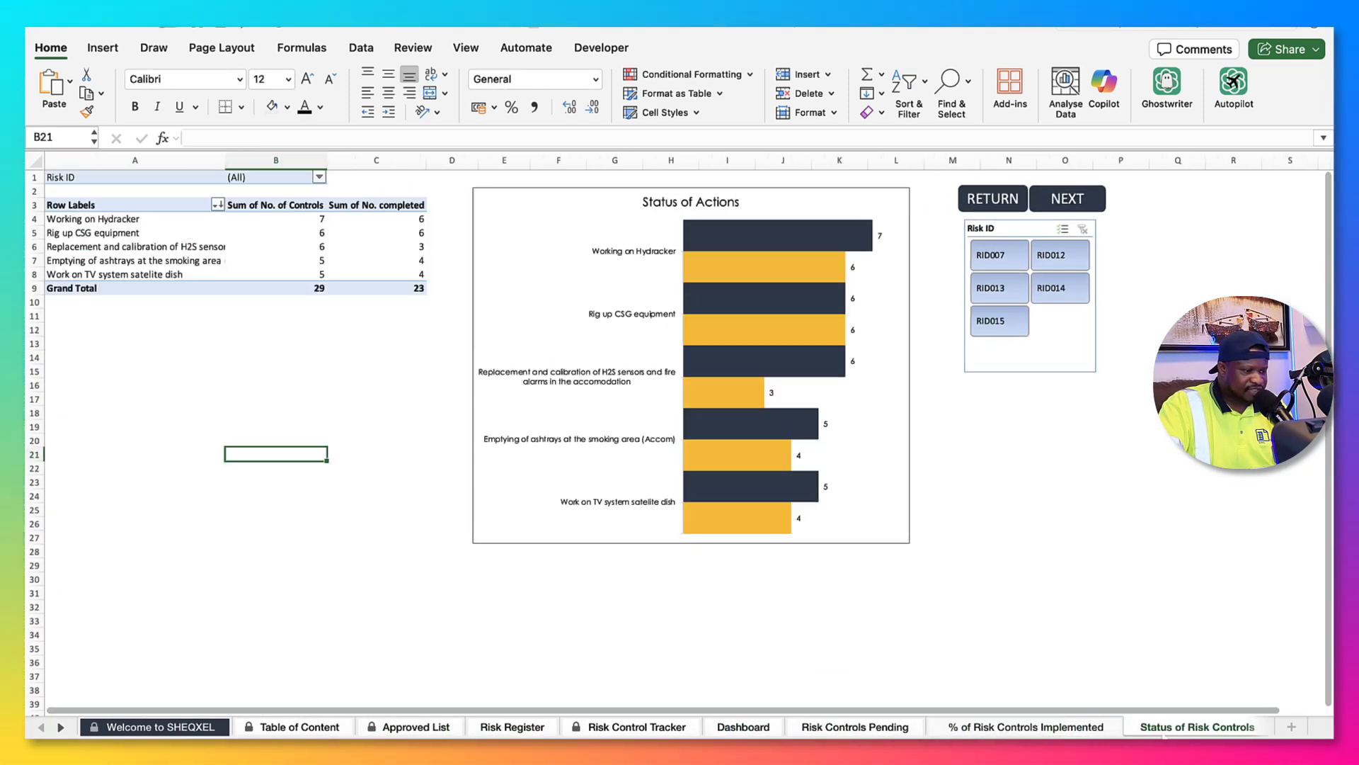
click(745, 733)
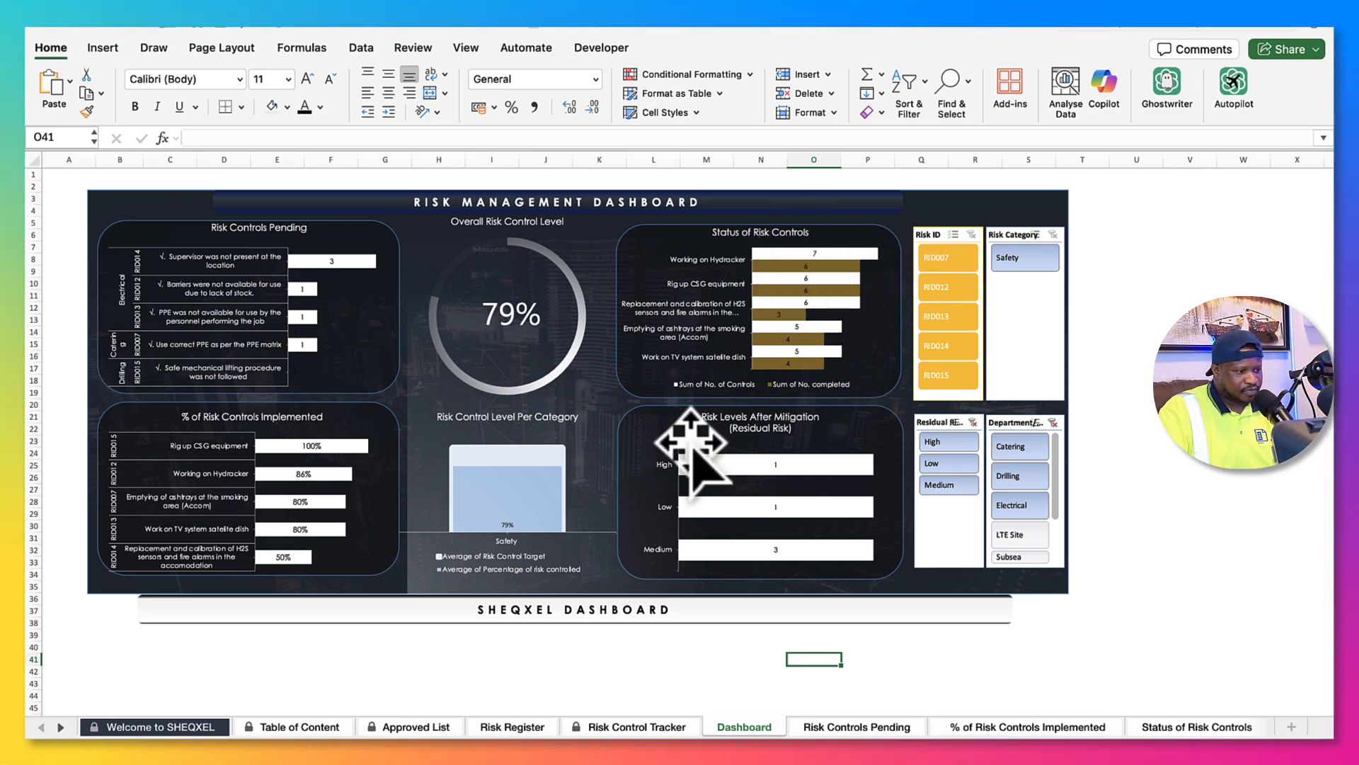
scroll(234, 510, down, 1)
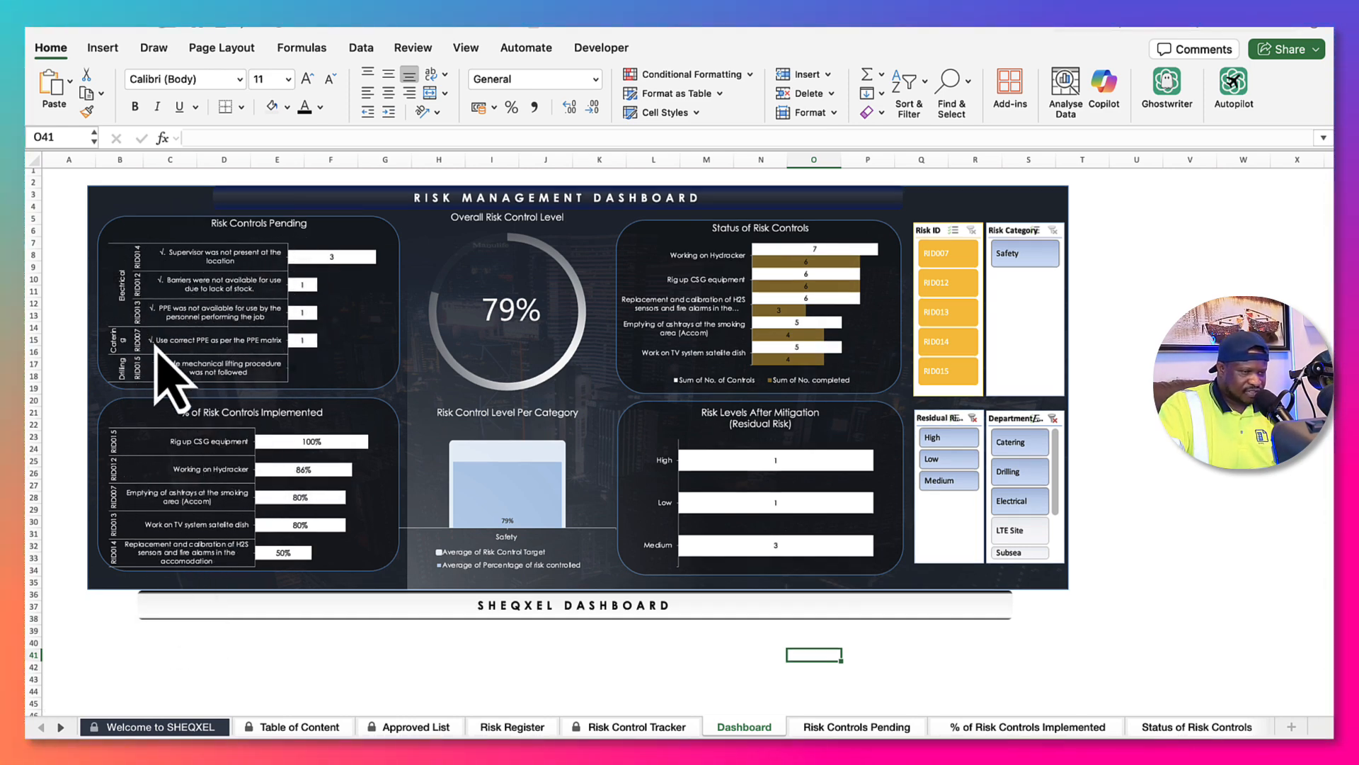
Switch to the SHEQXEL Risk Management Tool report in Power BI and open its Risk Matrix page
click(750, 640)
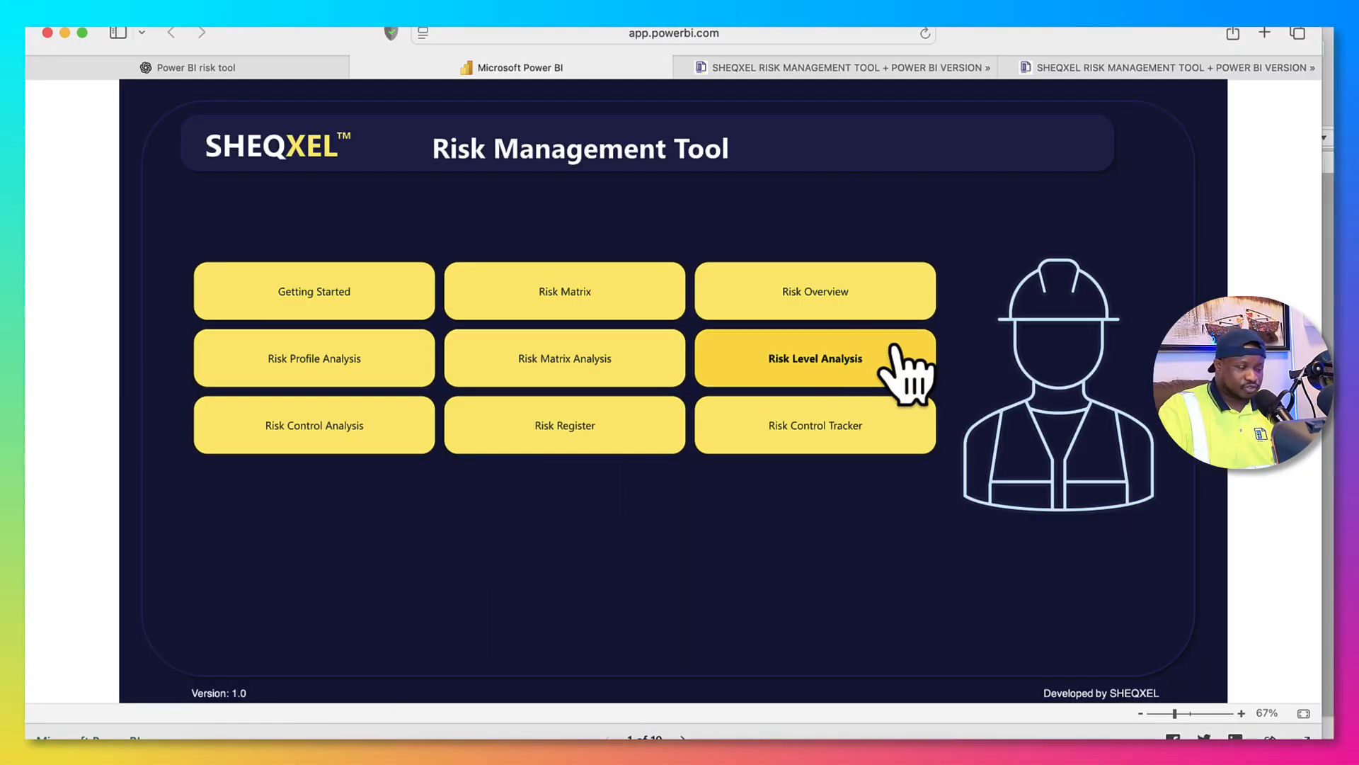
click(821, 301)
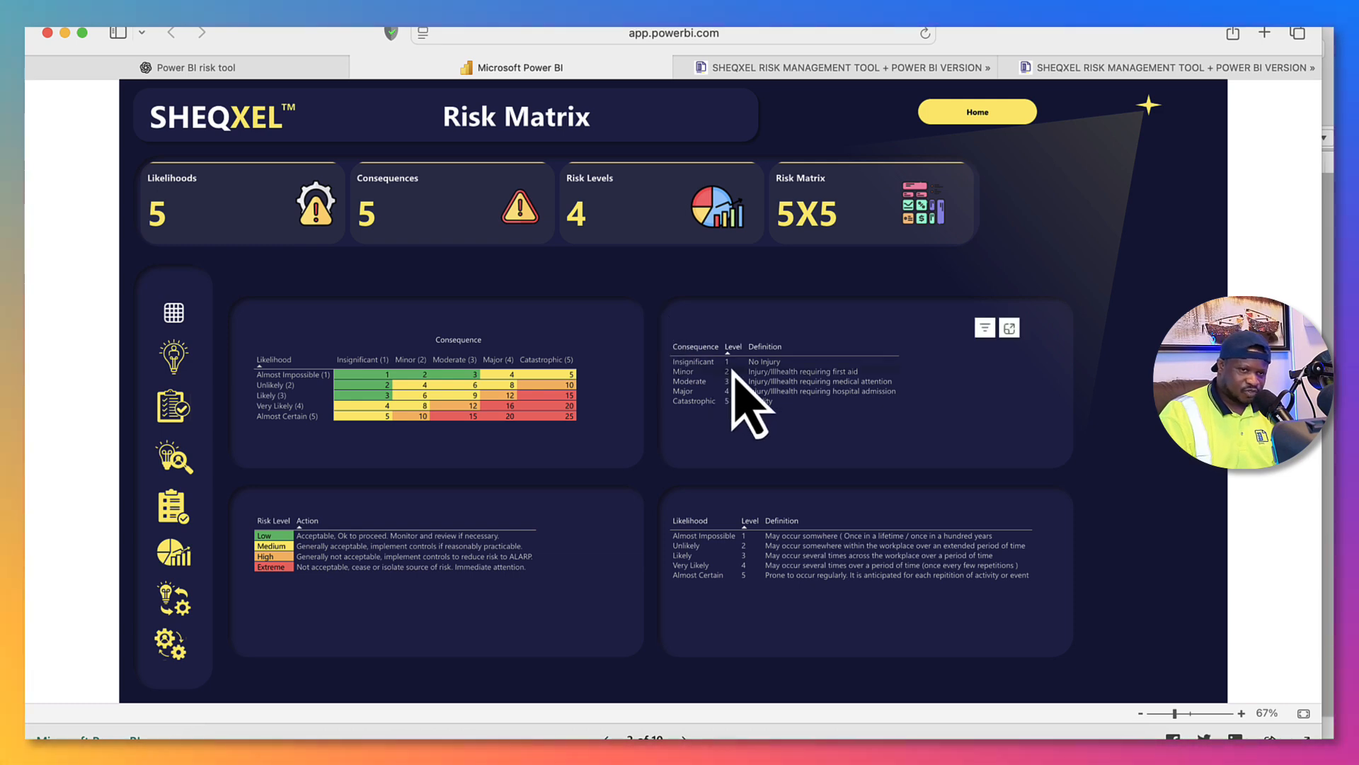
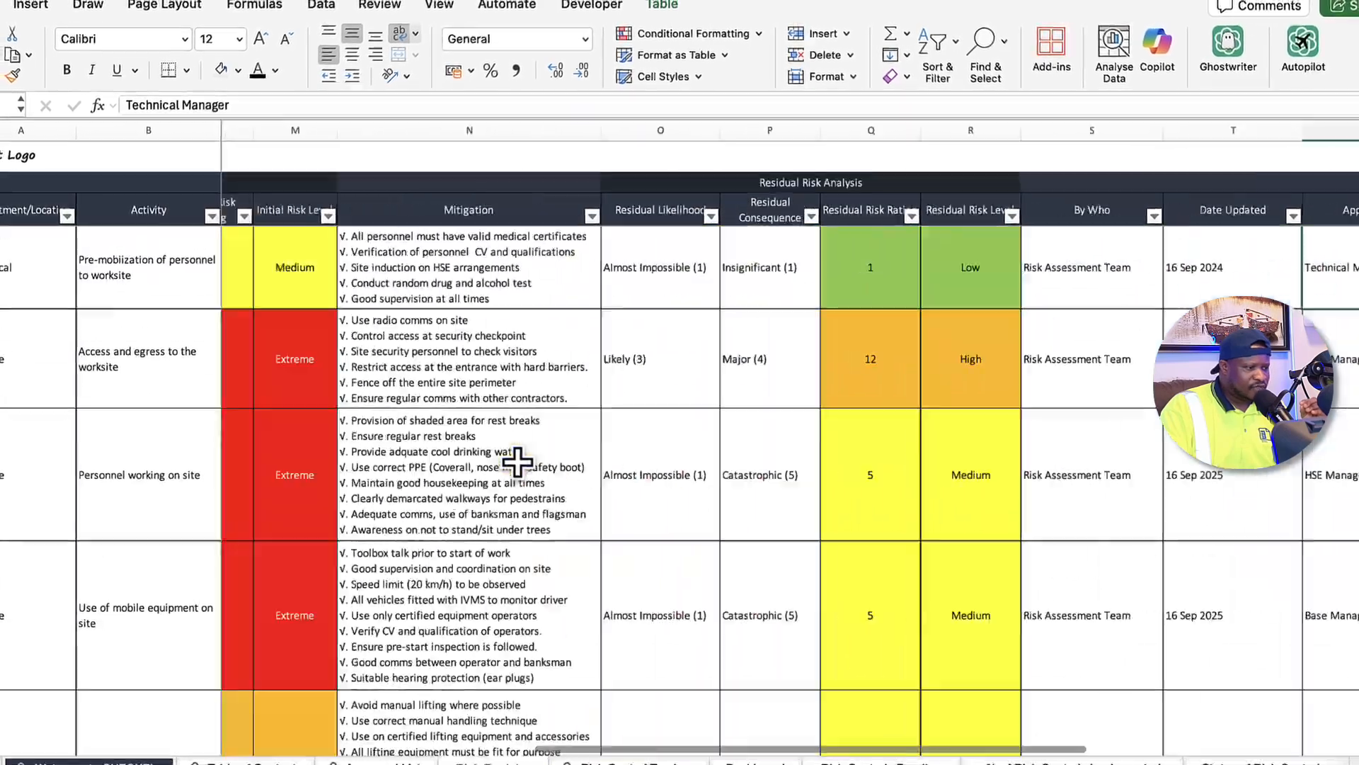
Highlight the Risk ID column of the Excel Risk Register from RID001 downward and look through the listed IDs
scroll(517, 461, left, 10)
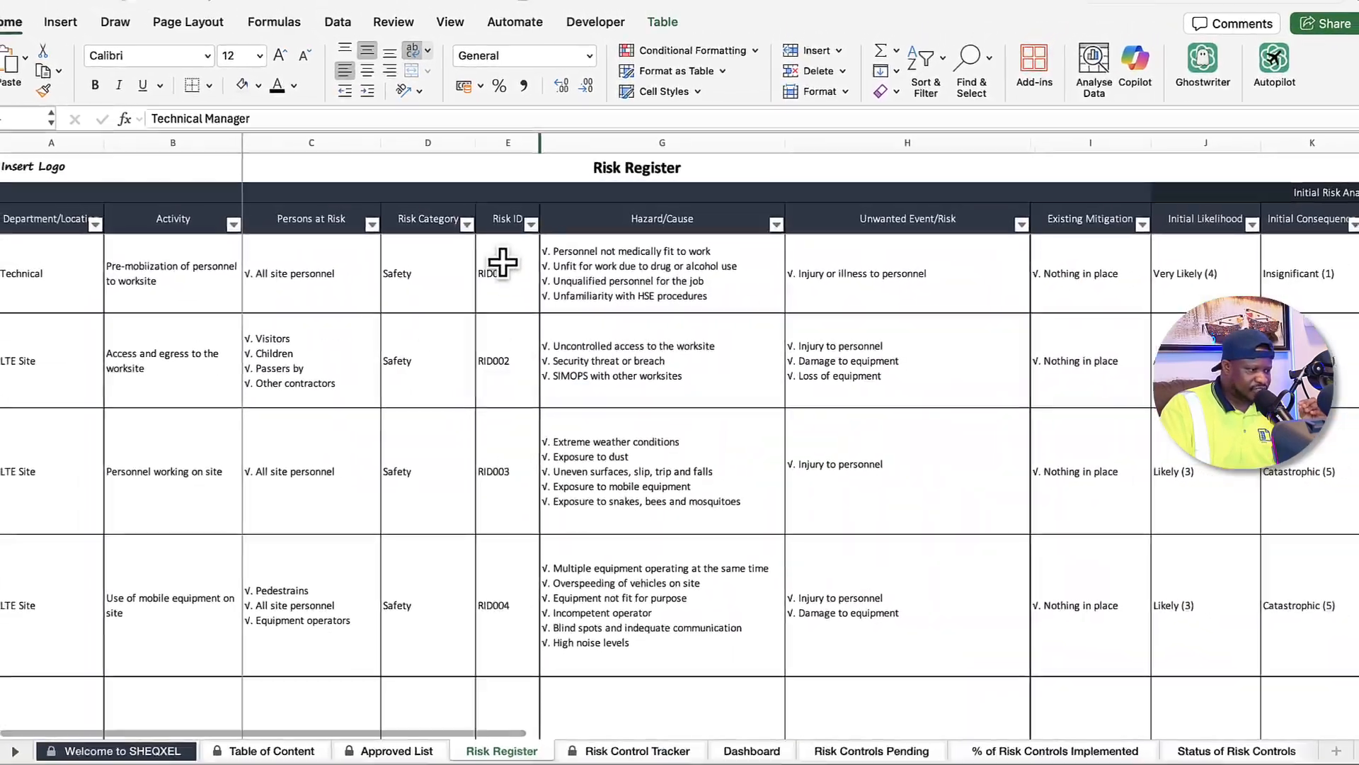
click(502, 262)
key(ctrl+shift+Down)
scroll(627, 538, up, 10)
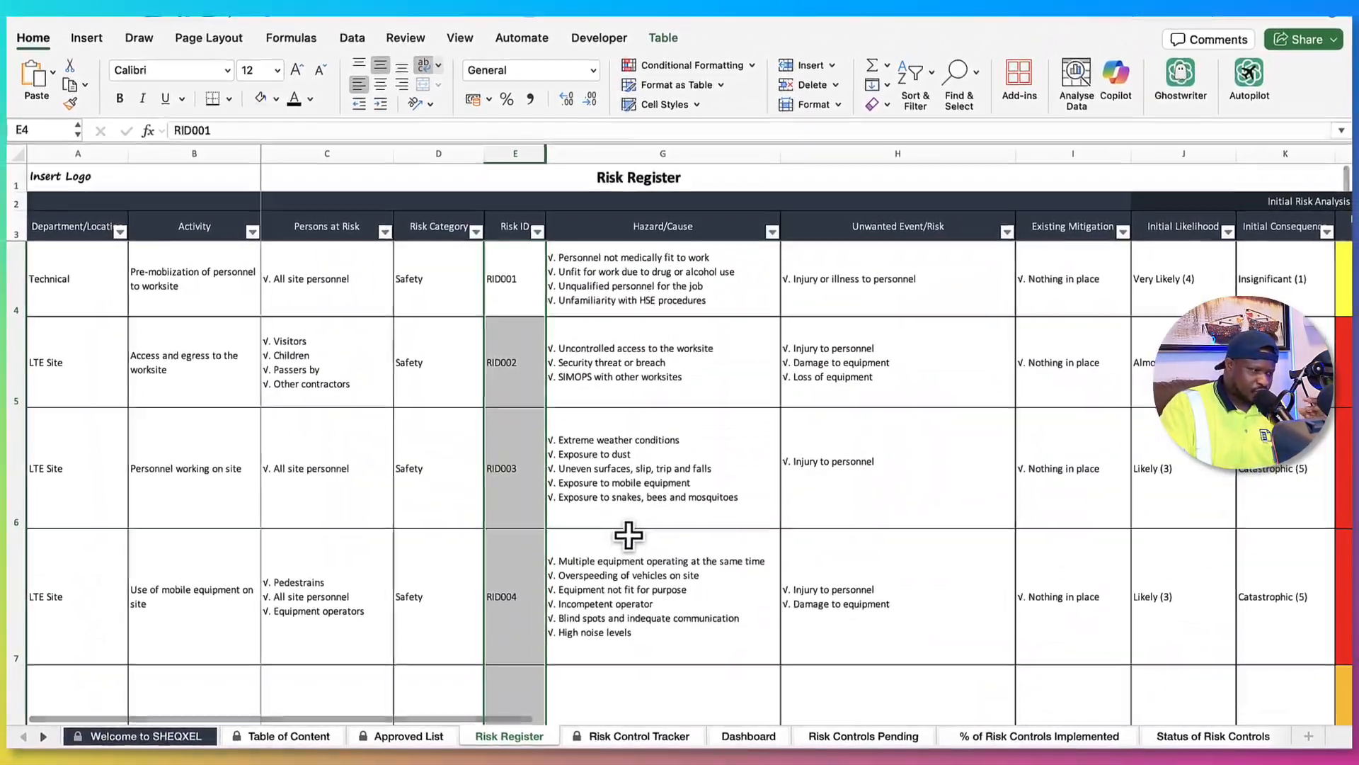
scroll(538, 510, down, 5)
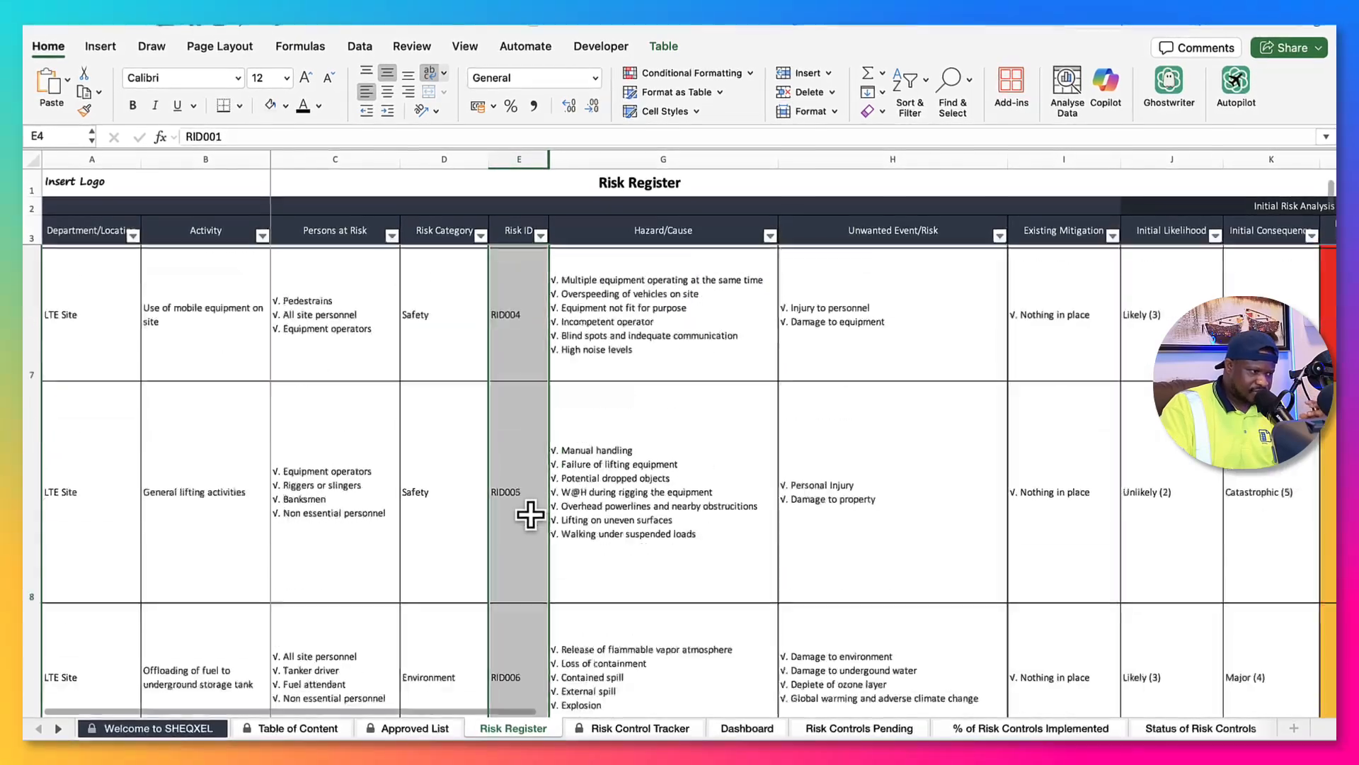
Inspect the Hazard/Cause entry in G4 and the Unwanted Event/Risk entry in H4 for RID001
scroll(530, 516, up, 5)
scroll(531, 509, right, 2)
click(515, 248)
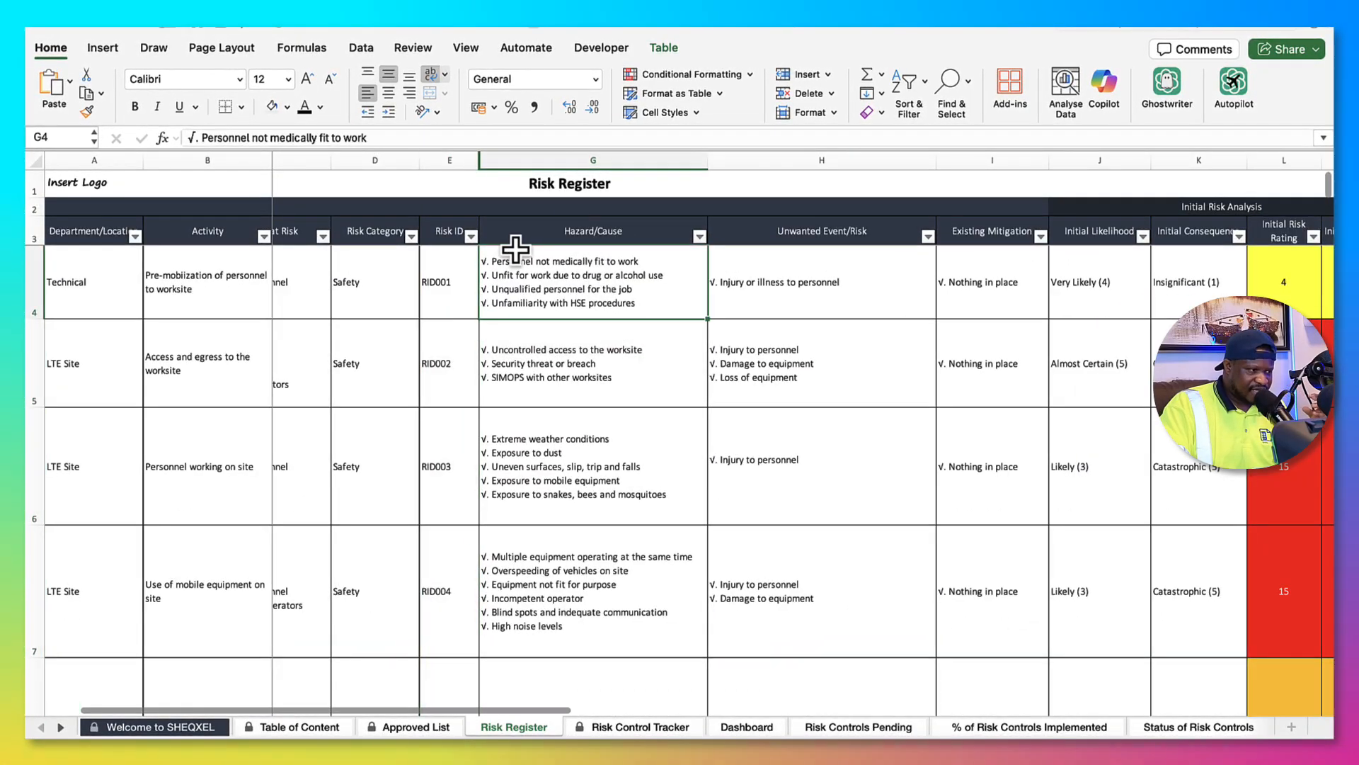
scroll(576, 305, right, 2)
click(676, 281)
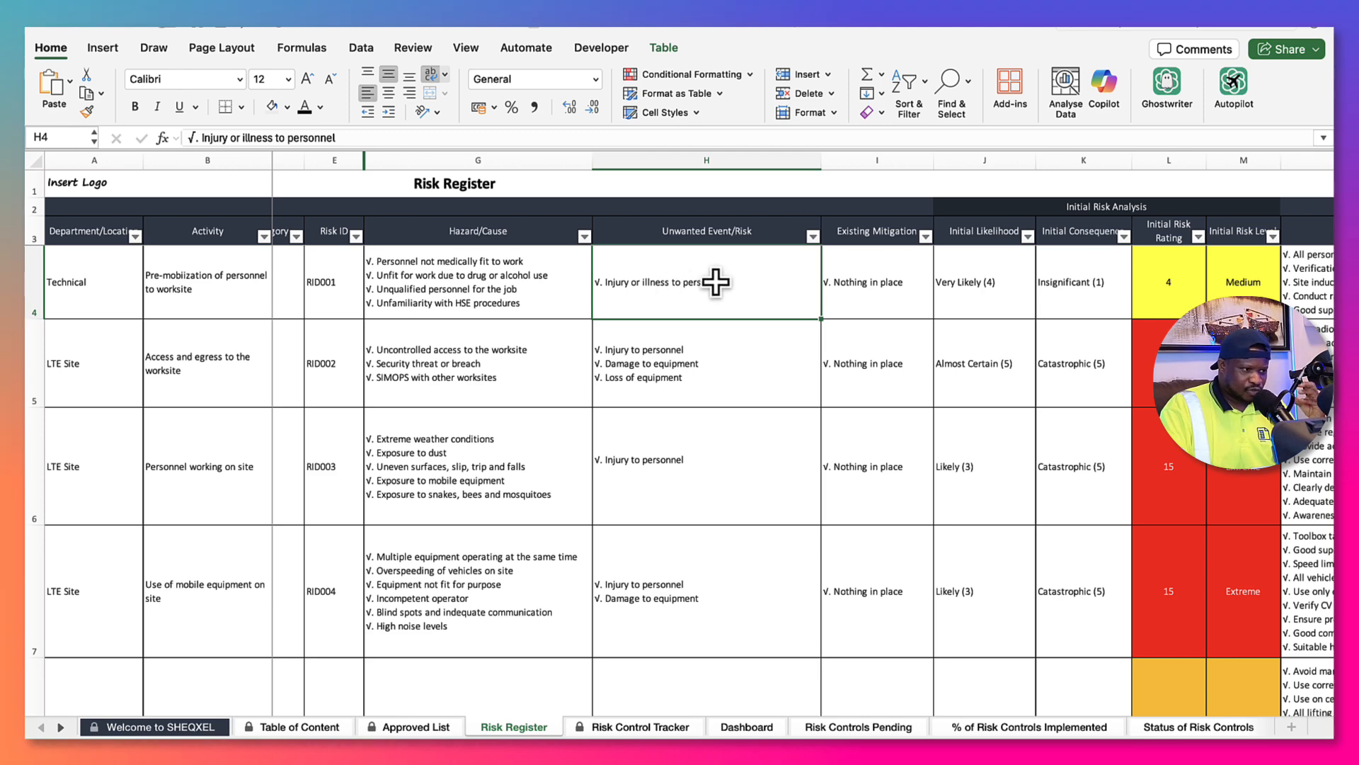
Highlight the RID001 row of the Risk Register from Department/Location through Initial Consequence and look across its columns
scroll(662, 389, left, 2)
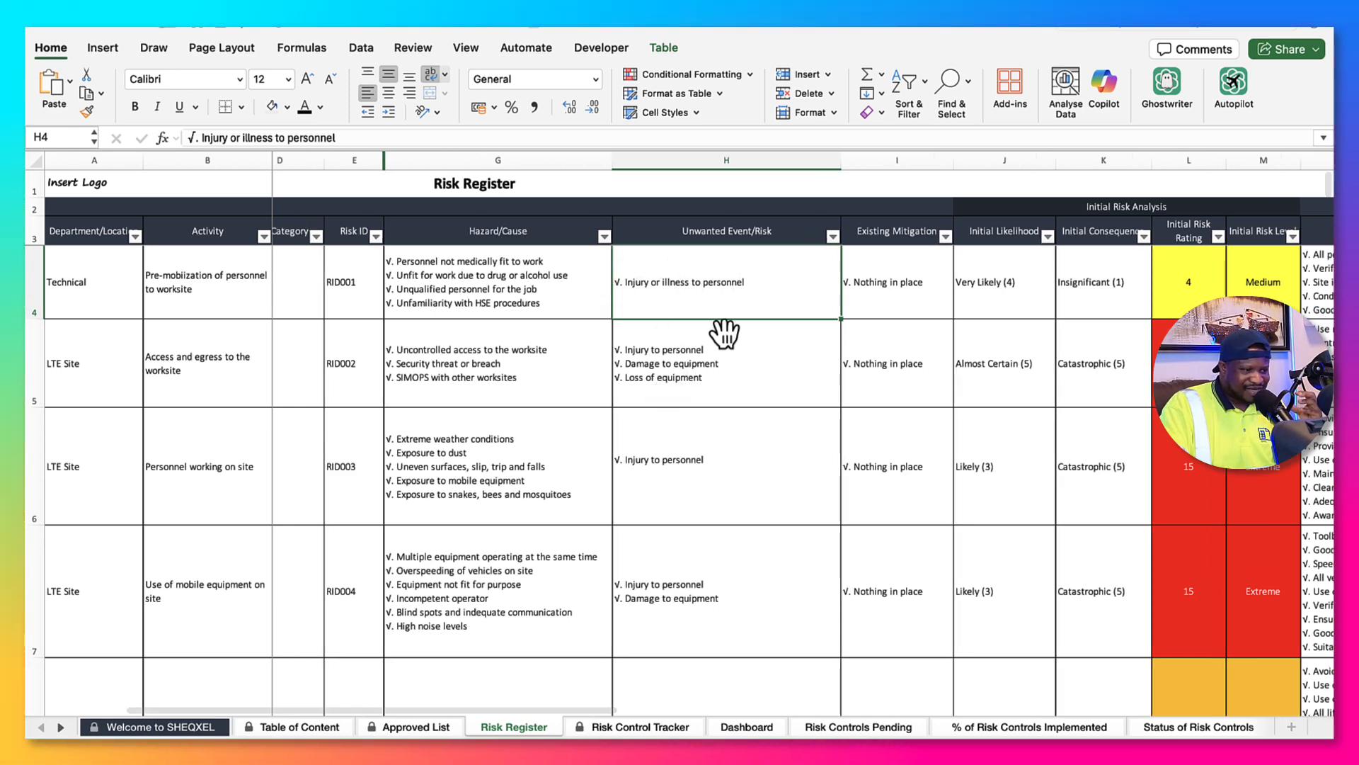
click(89, 293)
drag(91, 294, 1239, 312)
scroll(1170, 342, right, 4)
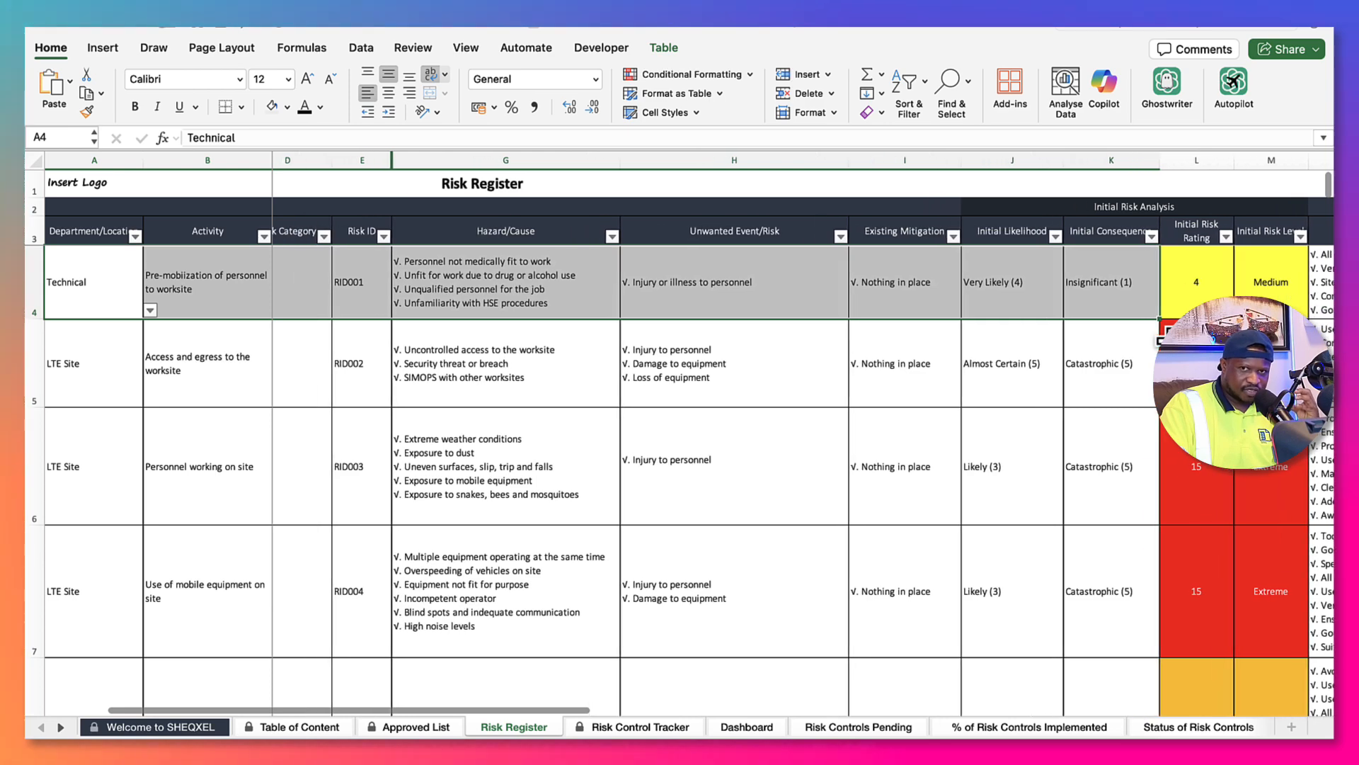
scroll(1169, 343, right, 1)
scroll(810, 571, left, 4)
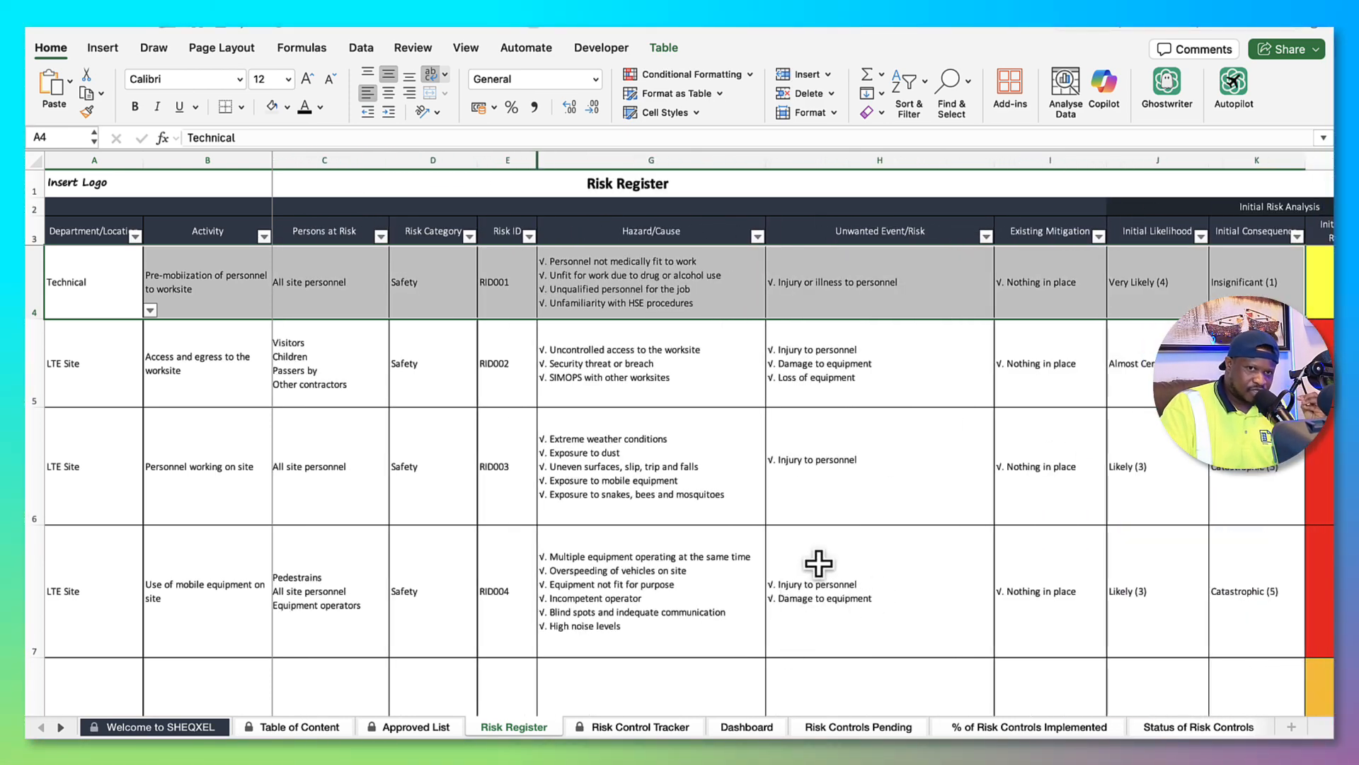
scroll(819, 564, right, 1)
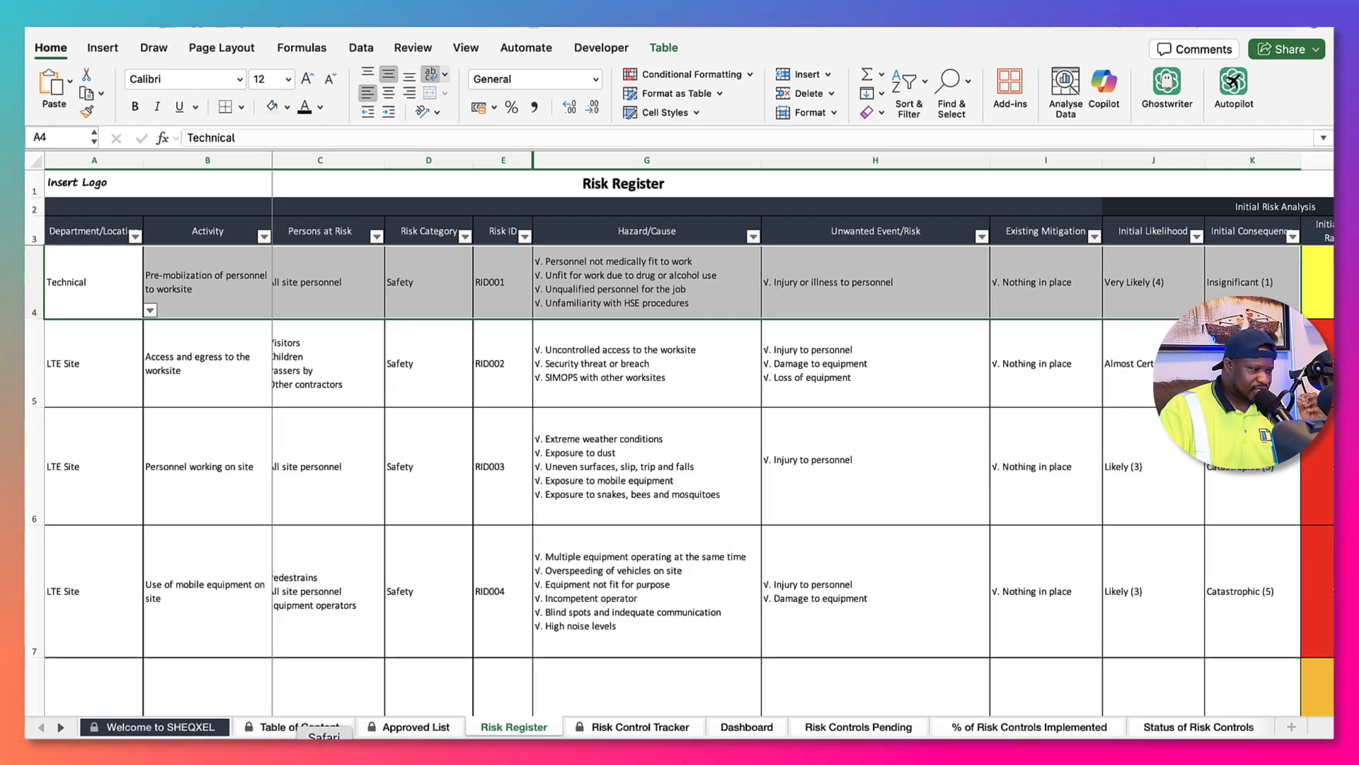
Check the categories listed in the Risk Category column's filter of the Risk Register, and close the filter without changing it
key(super+Tab)
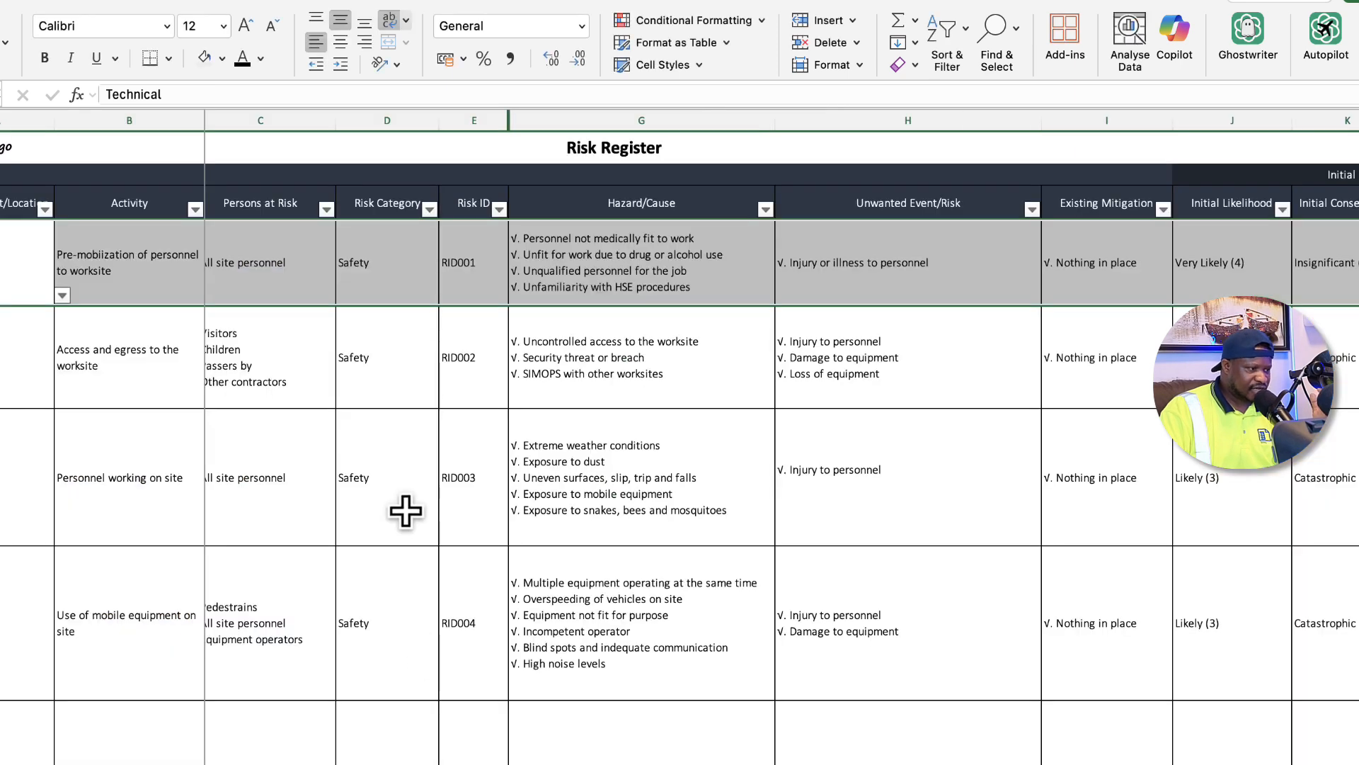
click(430, 209)
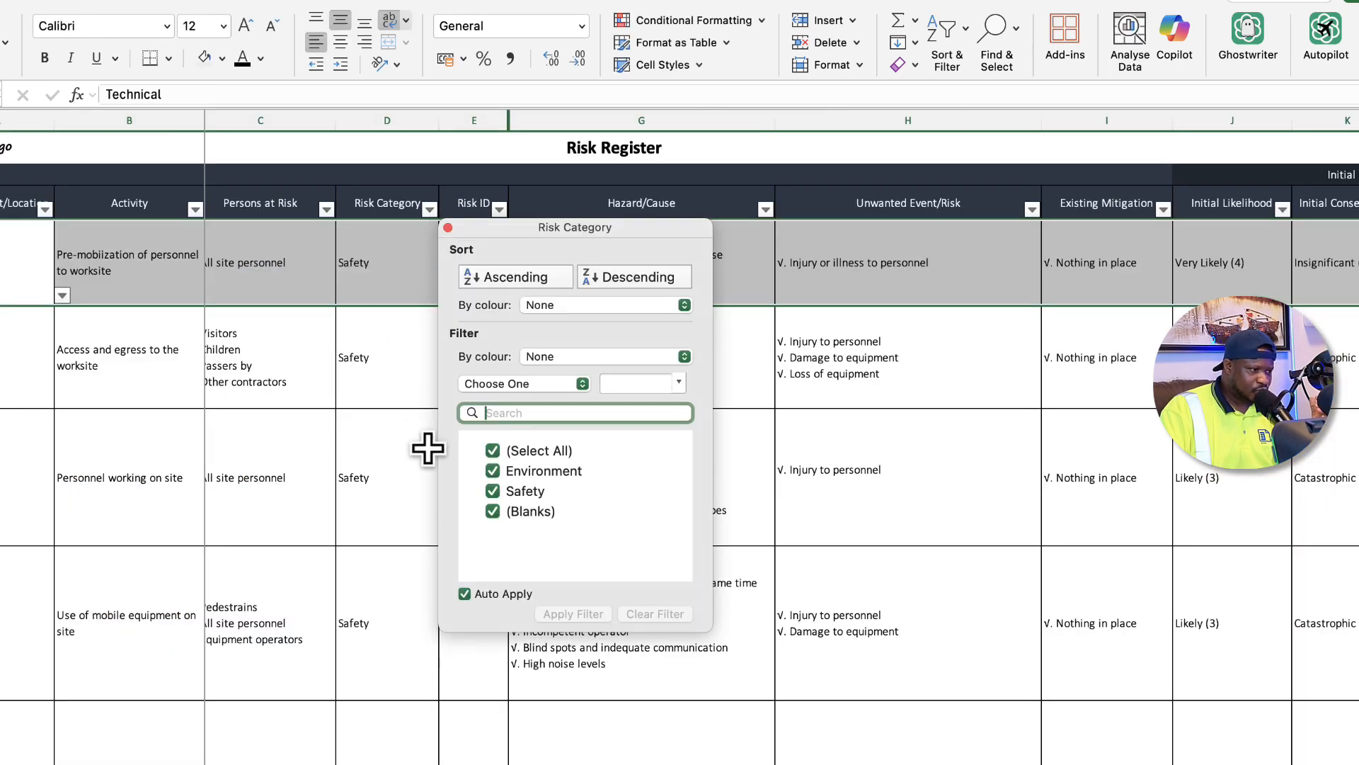
click(388, 522)
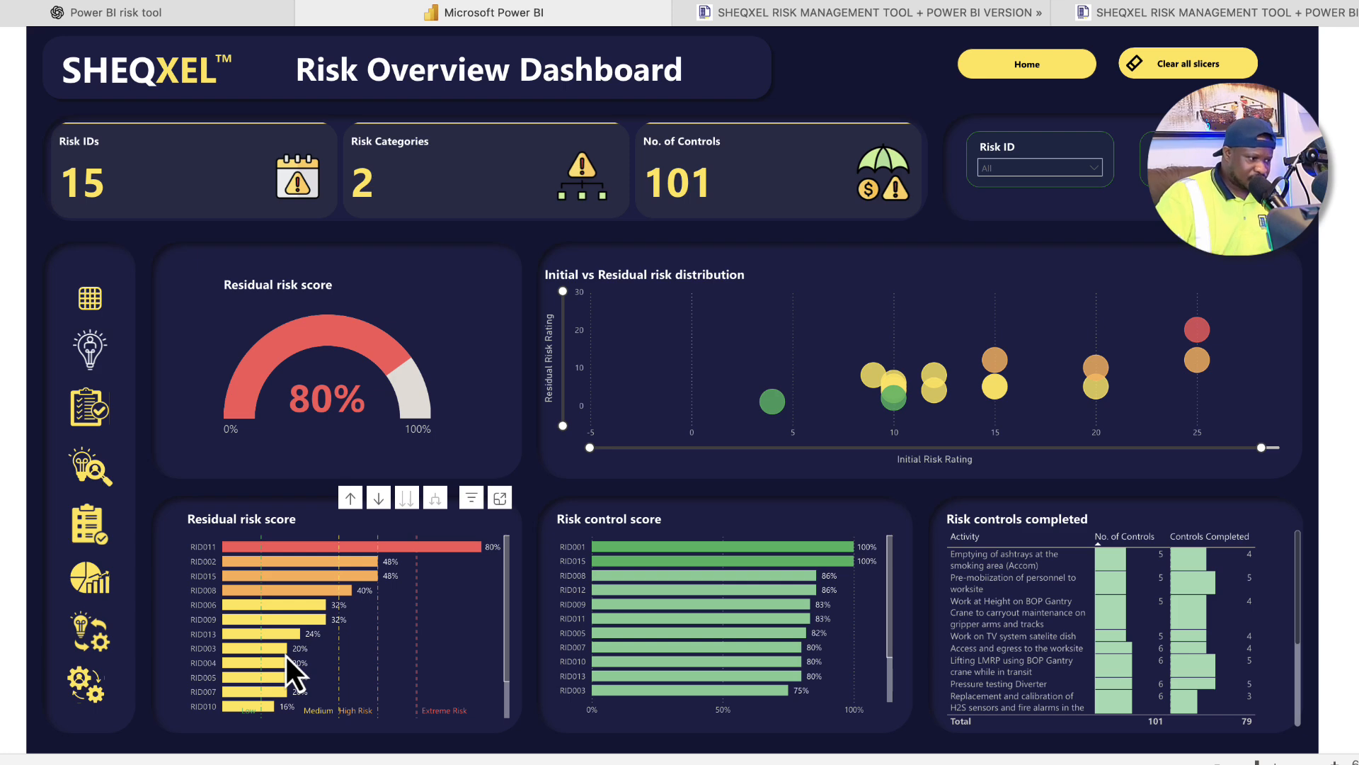
On the Power BI Risk Overview Dashboard, inspect the Residual risk score details for RID011, RID001, RID003 and RID008
mouse_move(393, 555)
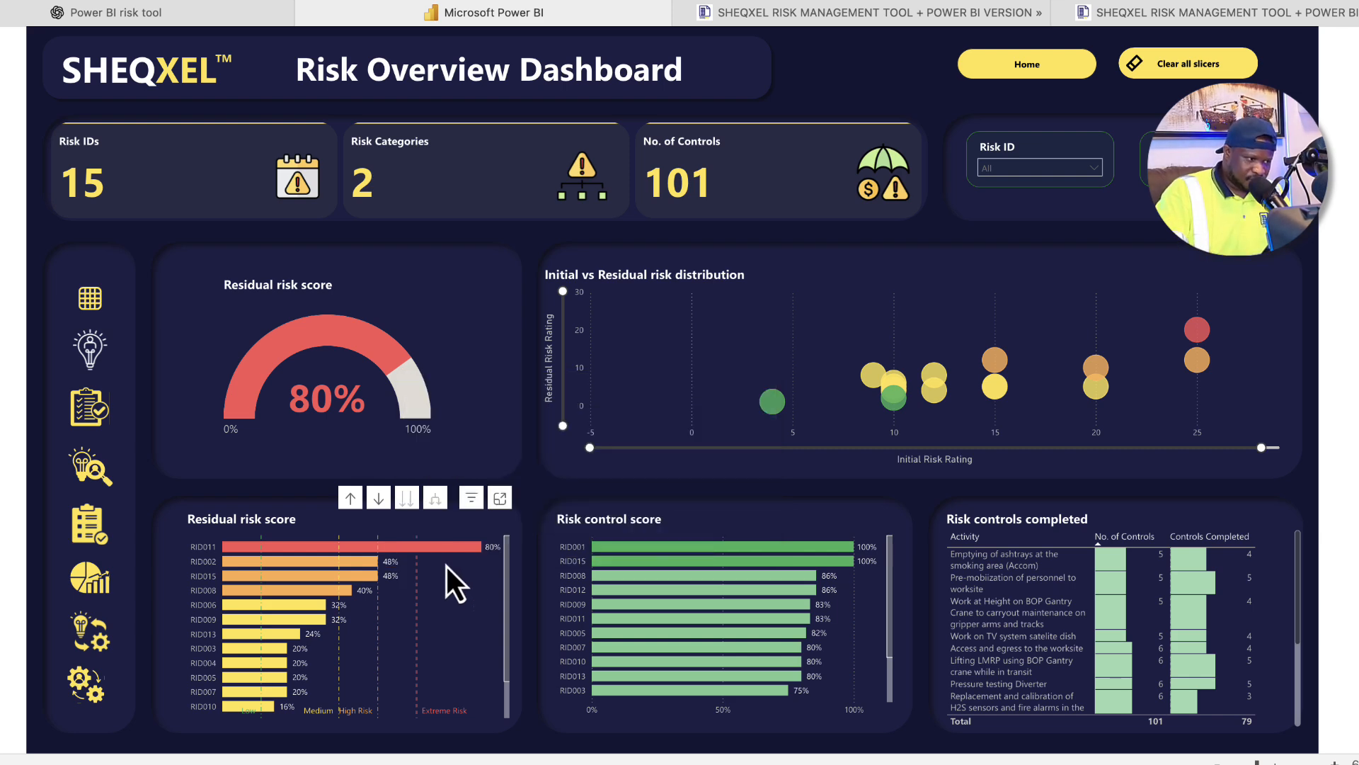
mouse_move(443, 549)
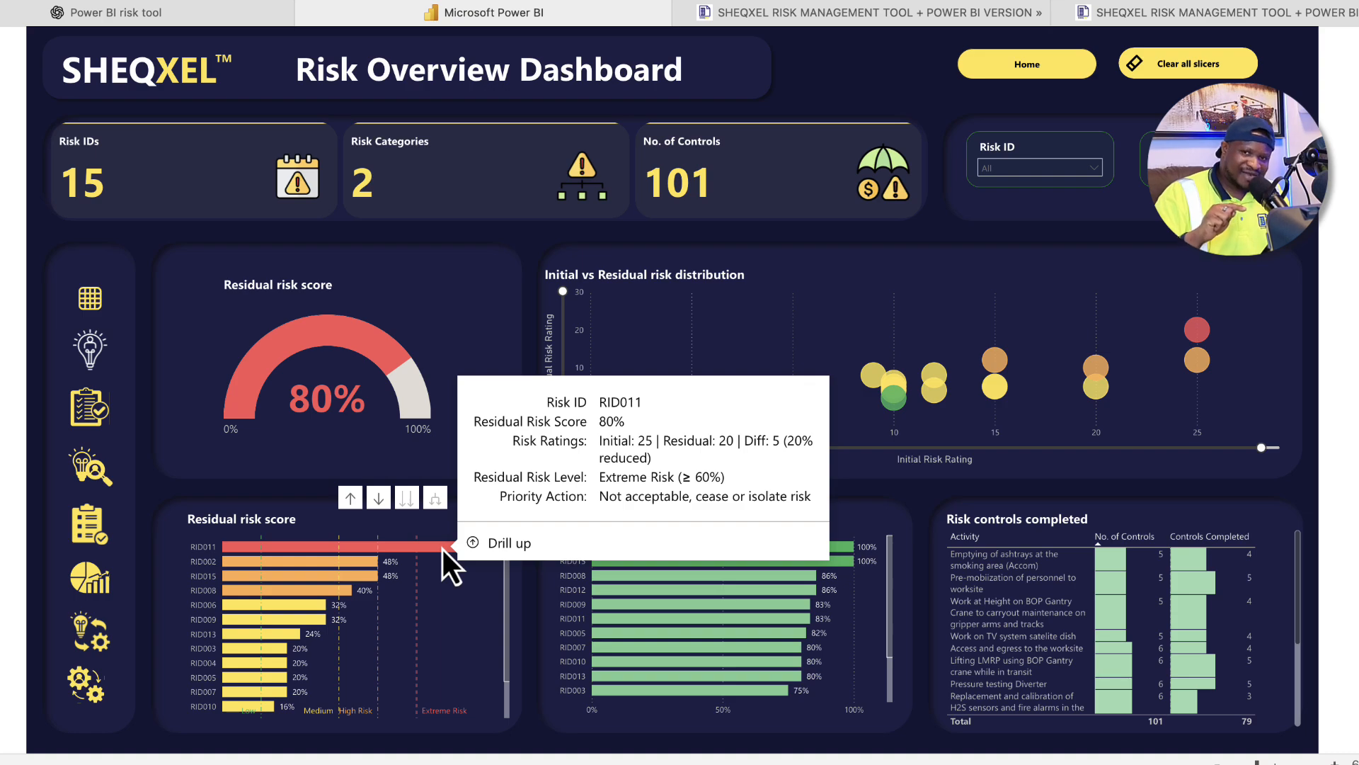
mouse_move(342, 567)
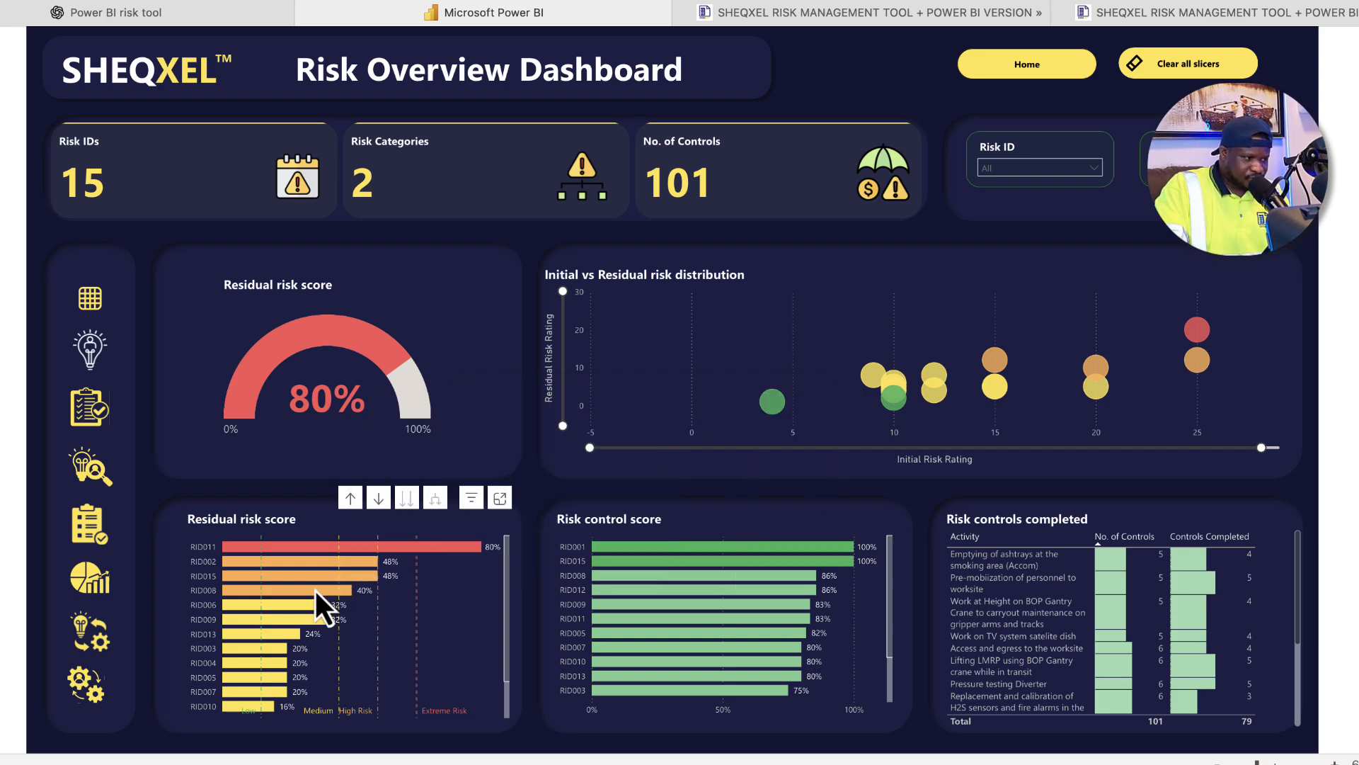
scroll(235, 708, down, 3)
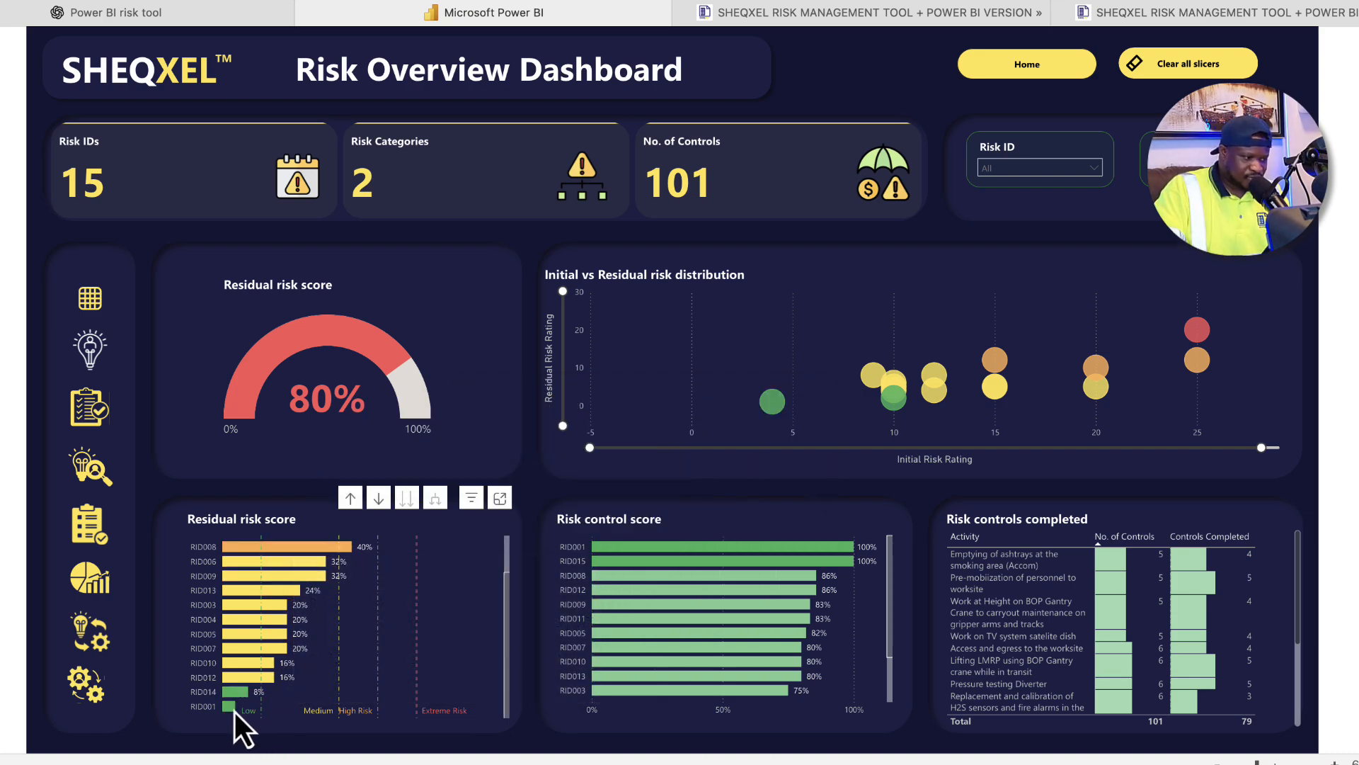
mouse_move(227, 708)
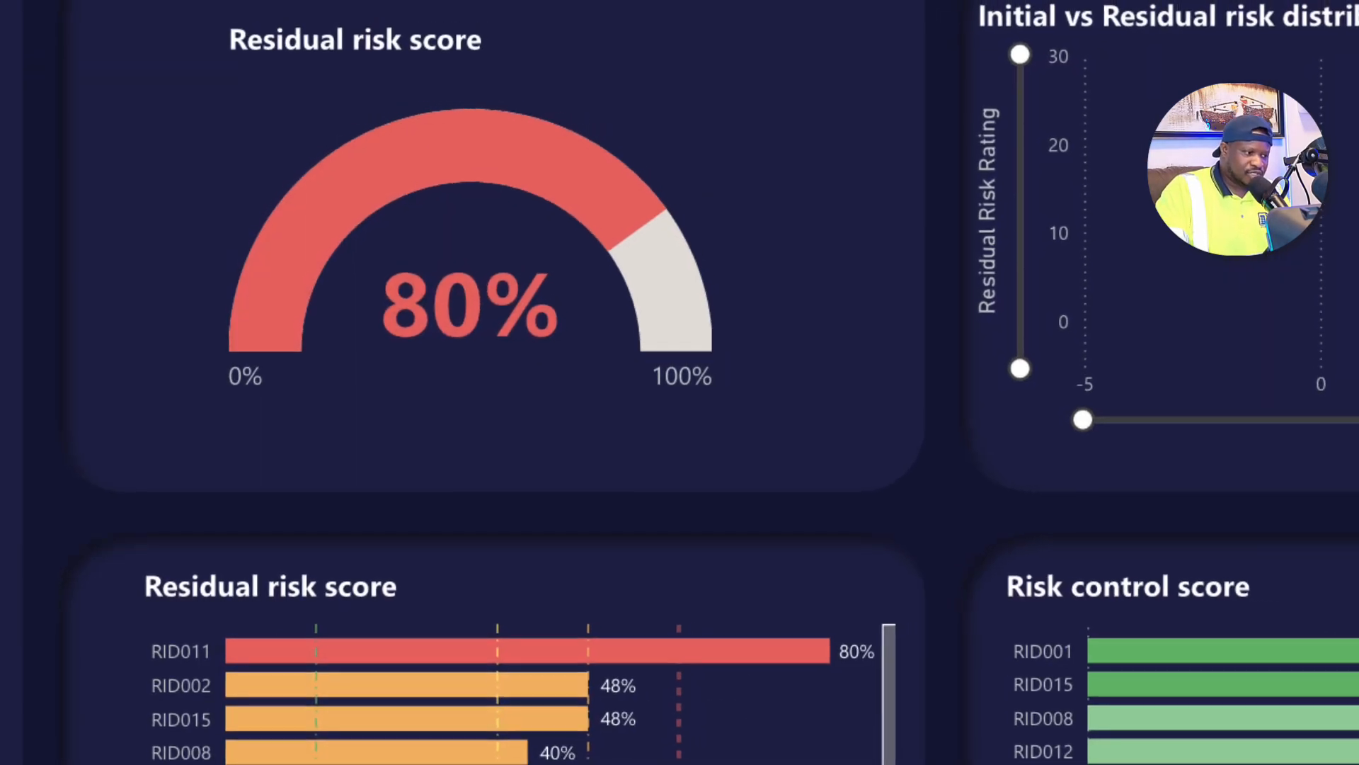
scroll(495, 701, down, 3)
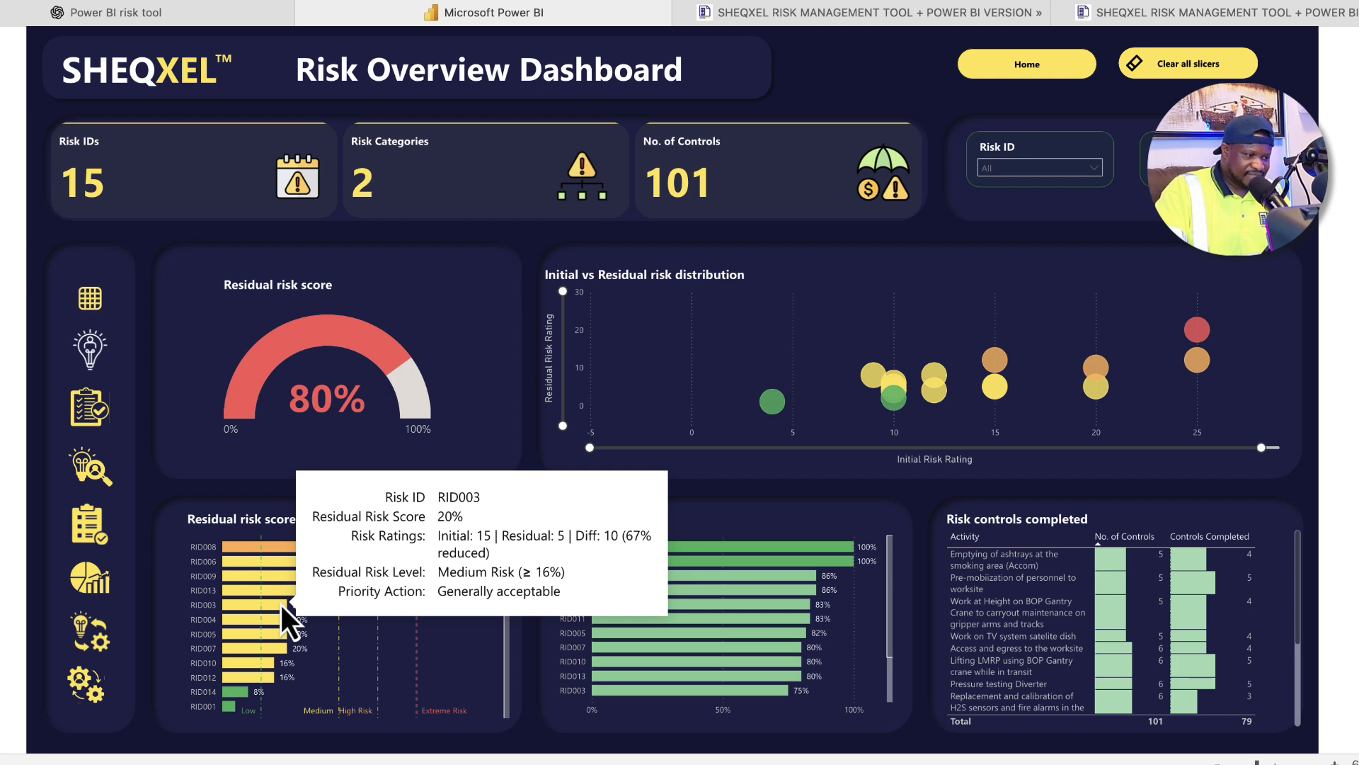
mouse_move(282, 605)
mouse_move(334, 549)
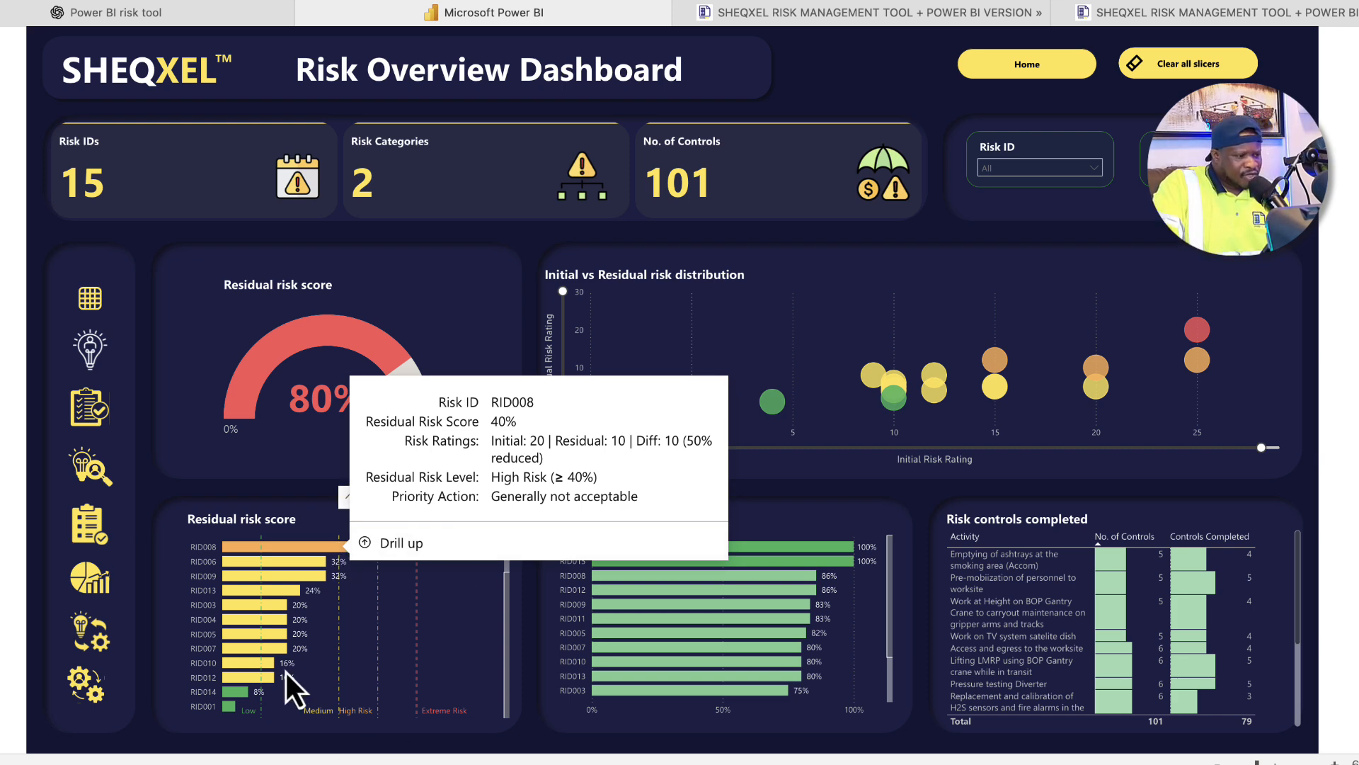
View the Risk Matrix page again and return to the Risk Overview Dashboard
click(593, 763)
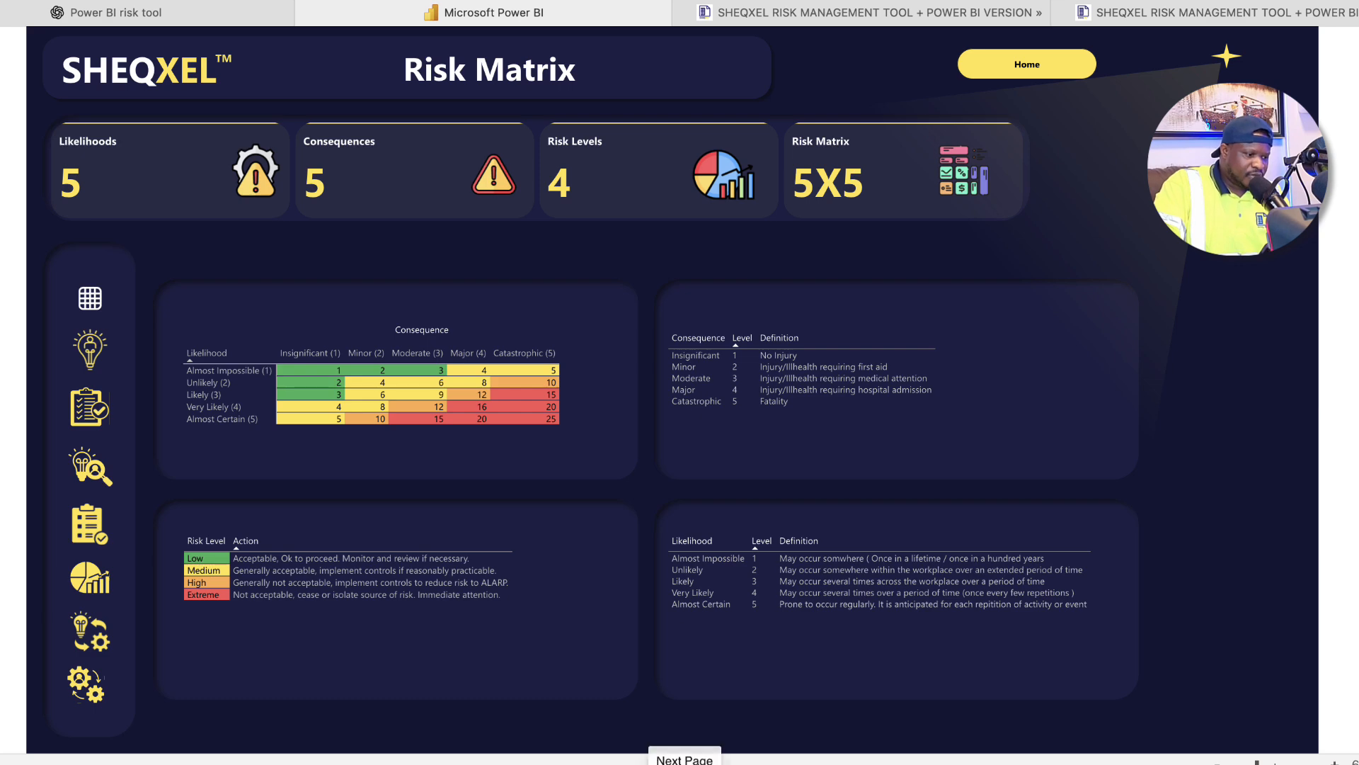
click(685, 763)
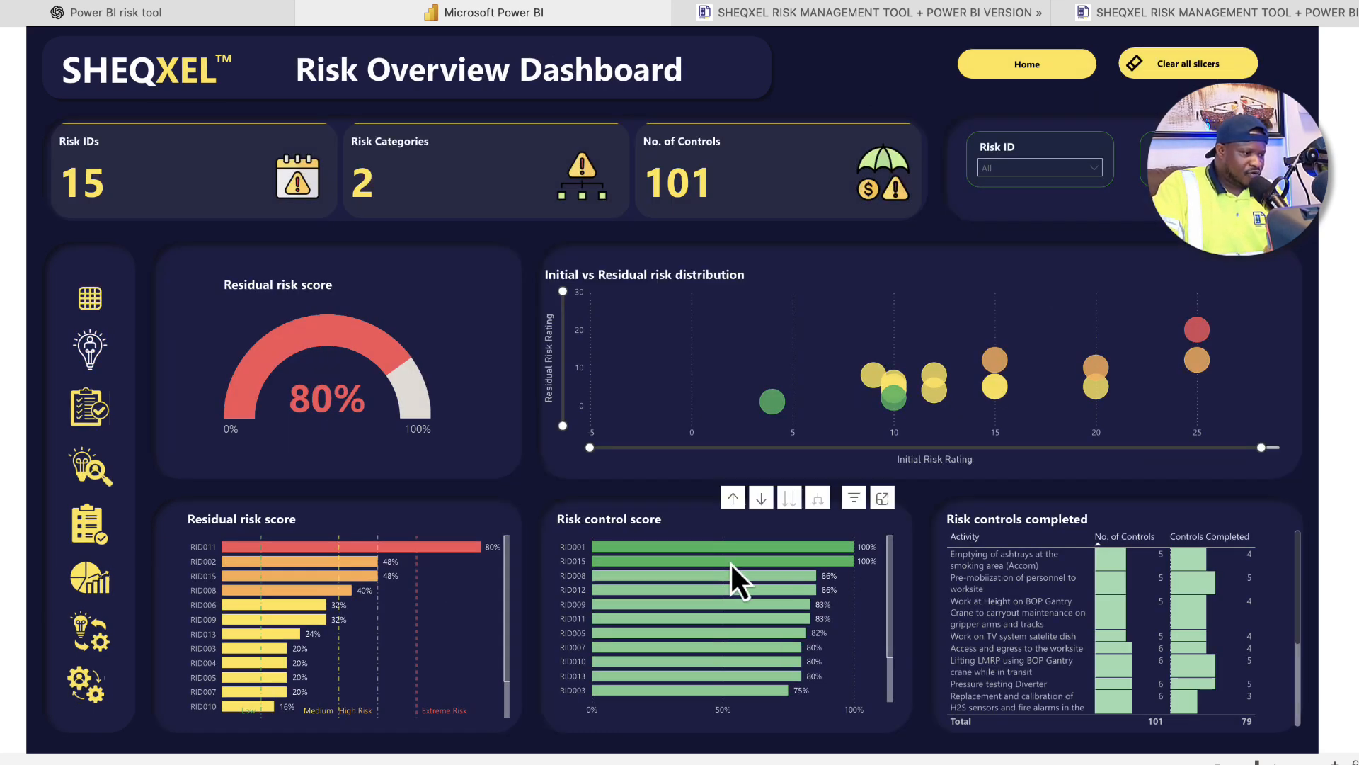
drag(595, 453, 564, 468)
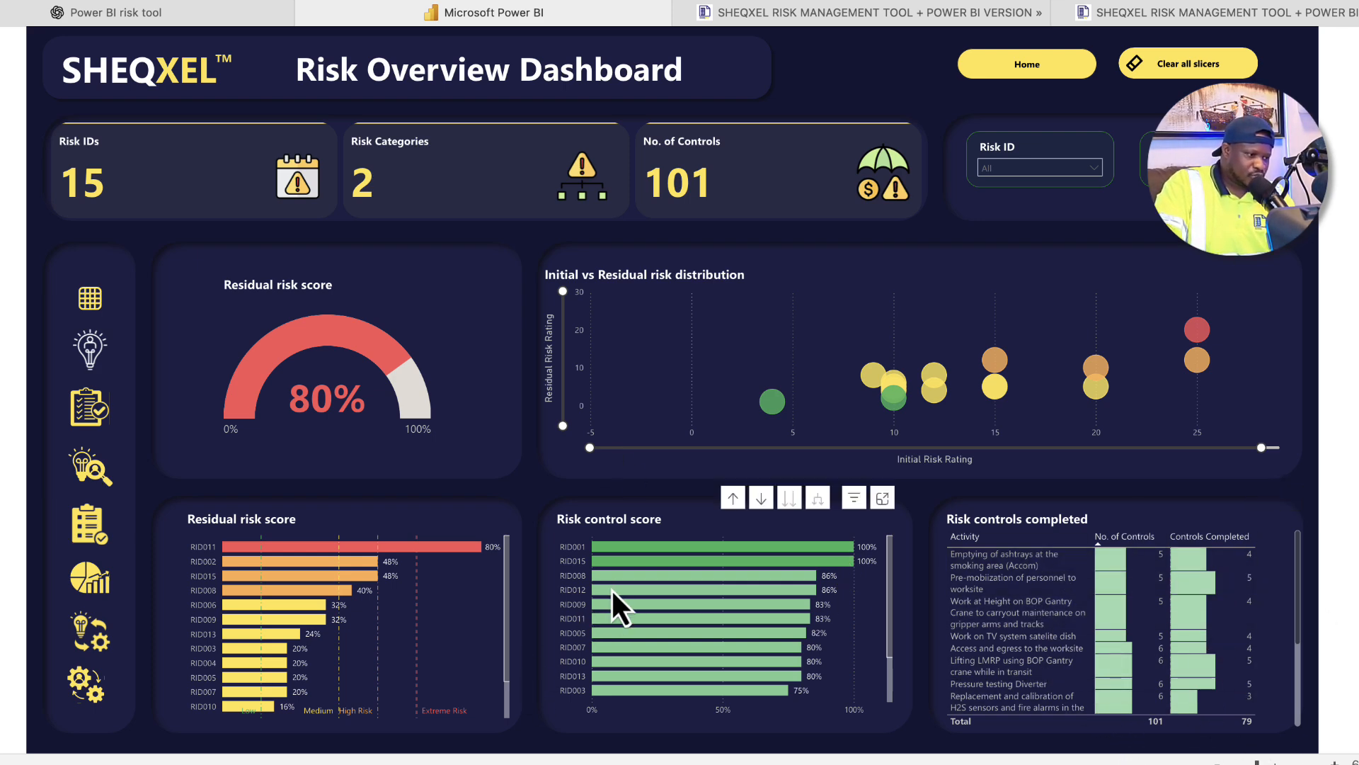
Drill the Risk control score chart up through departments to risk categories, and bring it back down to individual Risk IDs
click(734, 501)
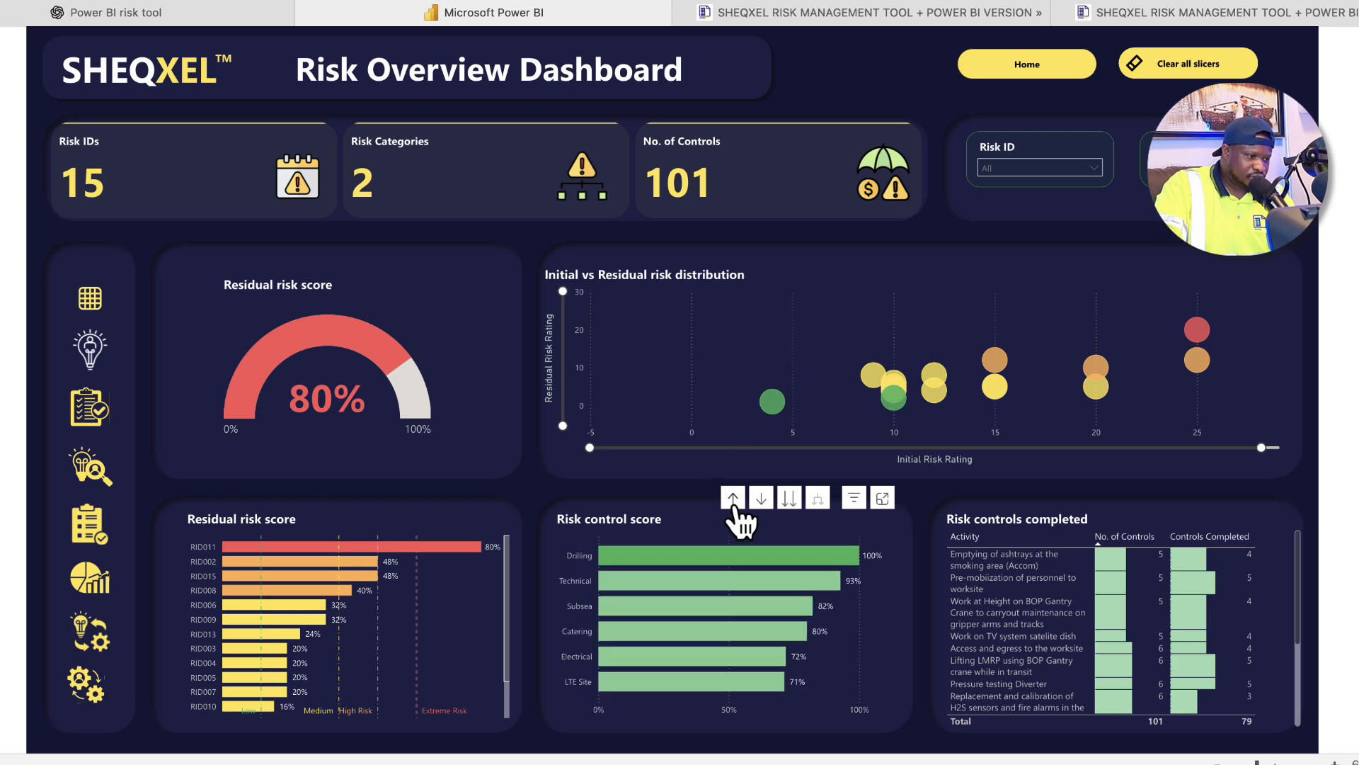
click(733, 501)
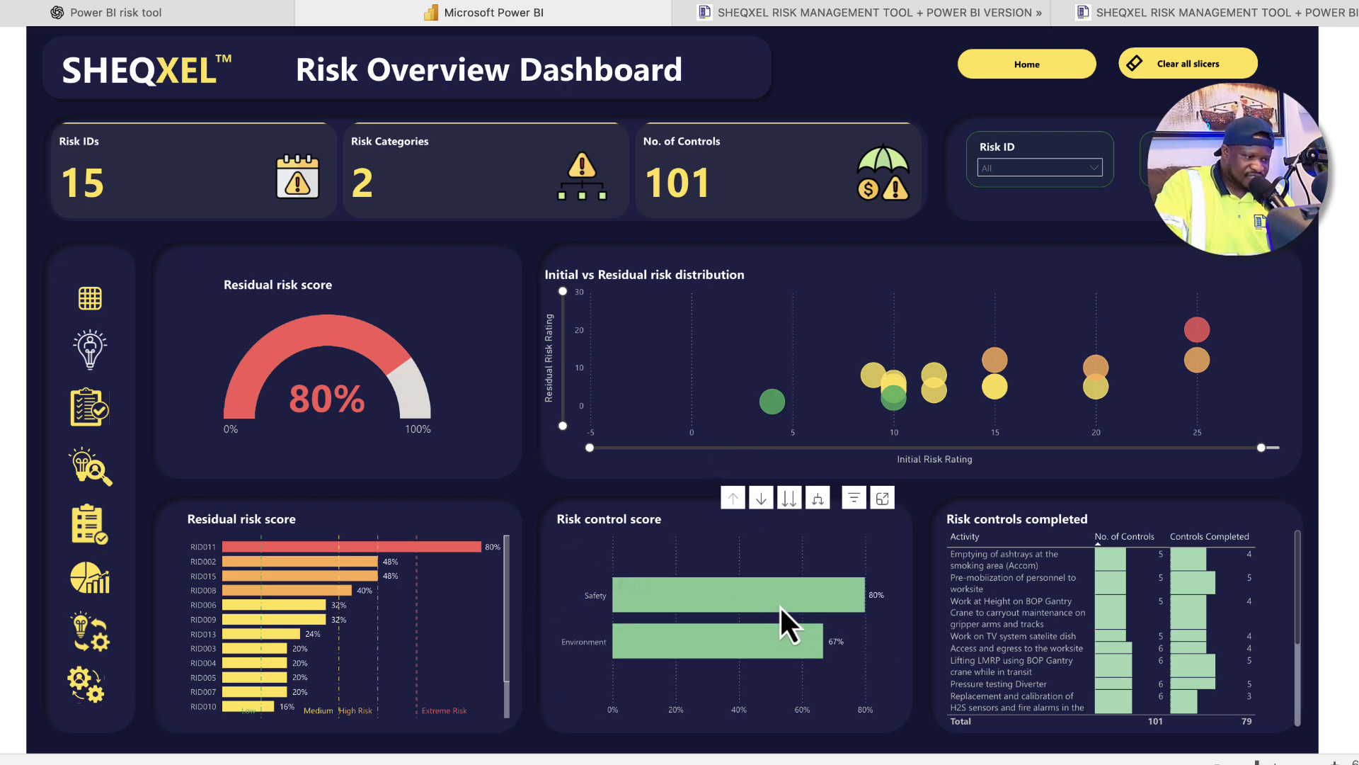
click(789, 500)
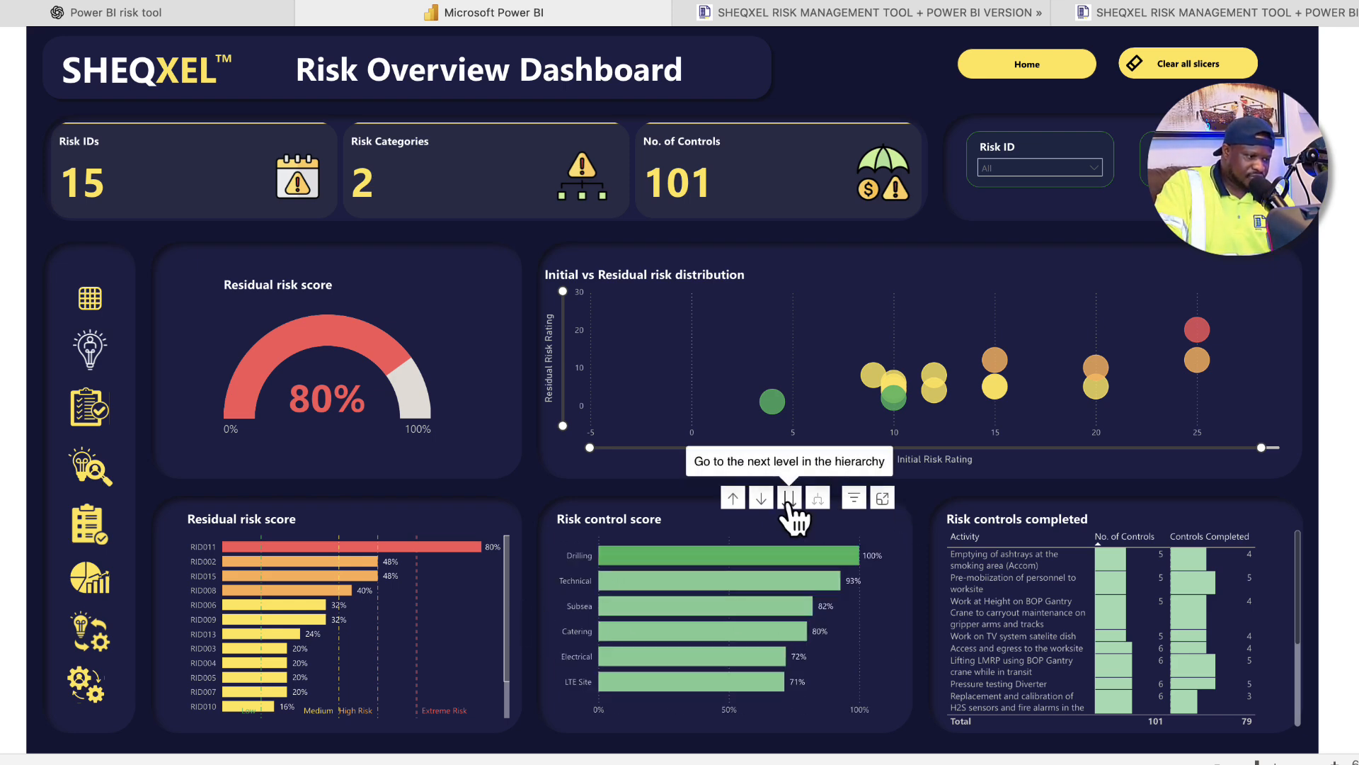
click(789, 500)
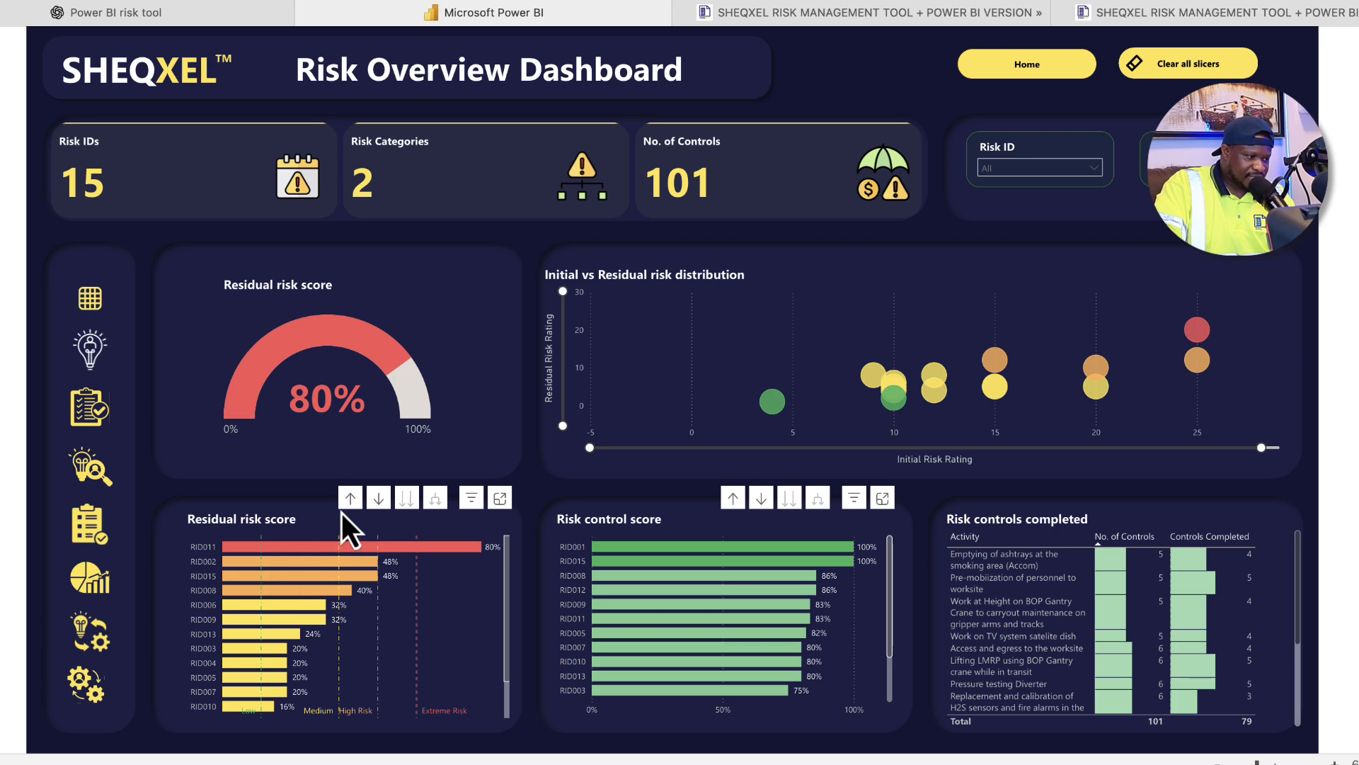
Drill the Residual risk score chart up through departments to risk categories, and return it to individual Risk IDs
click(350, 500)
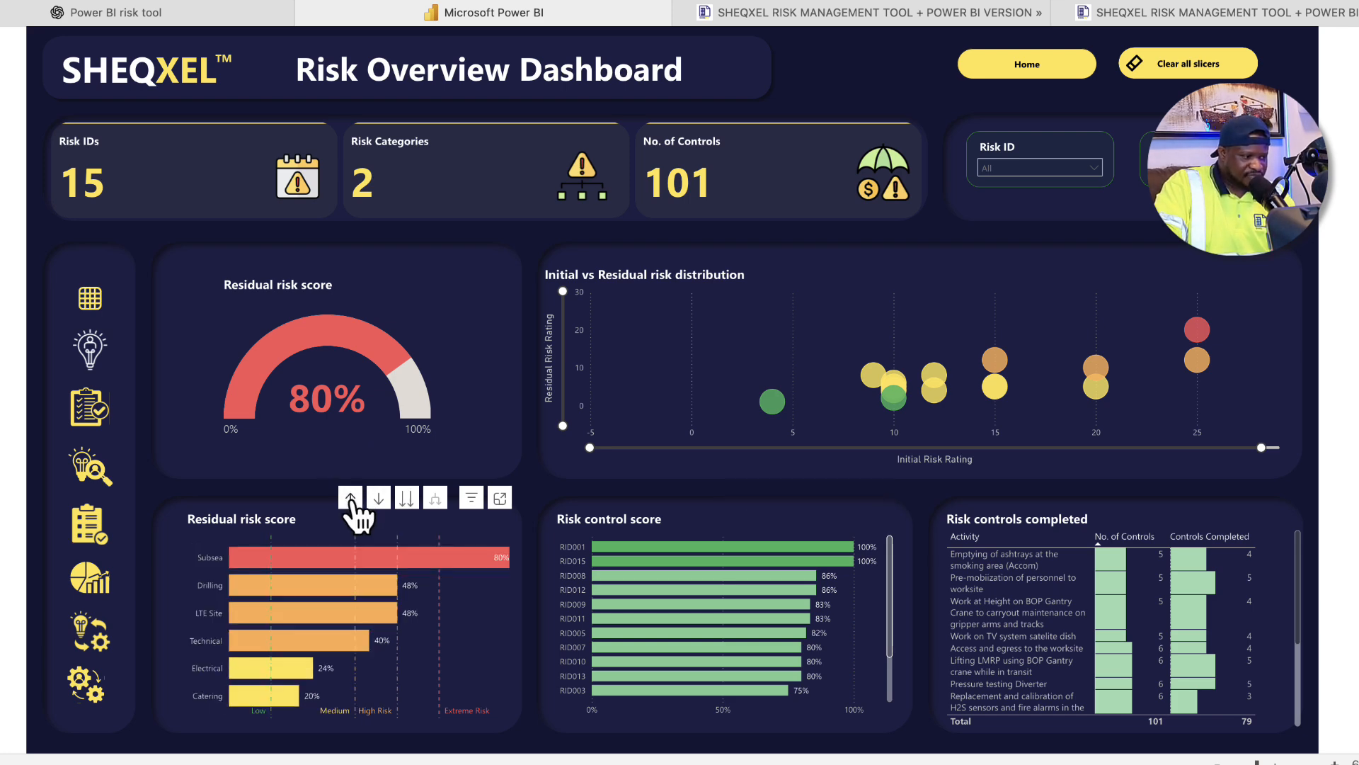
click(350, 499)
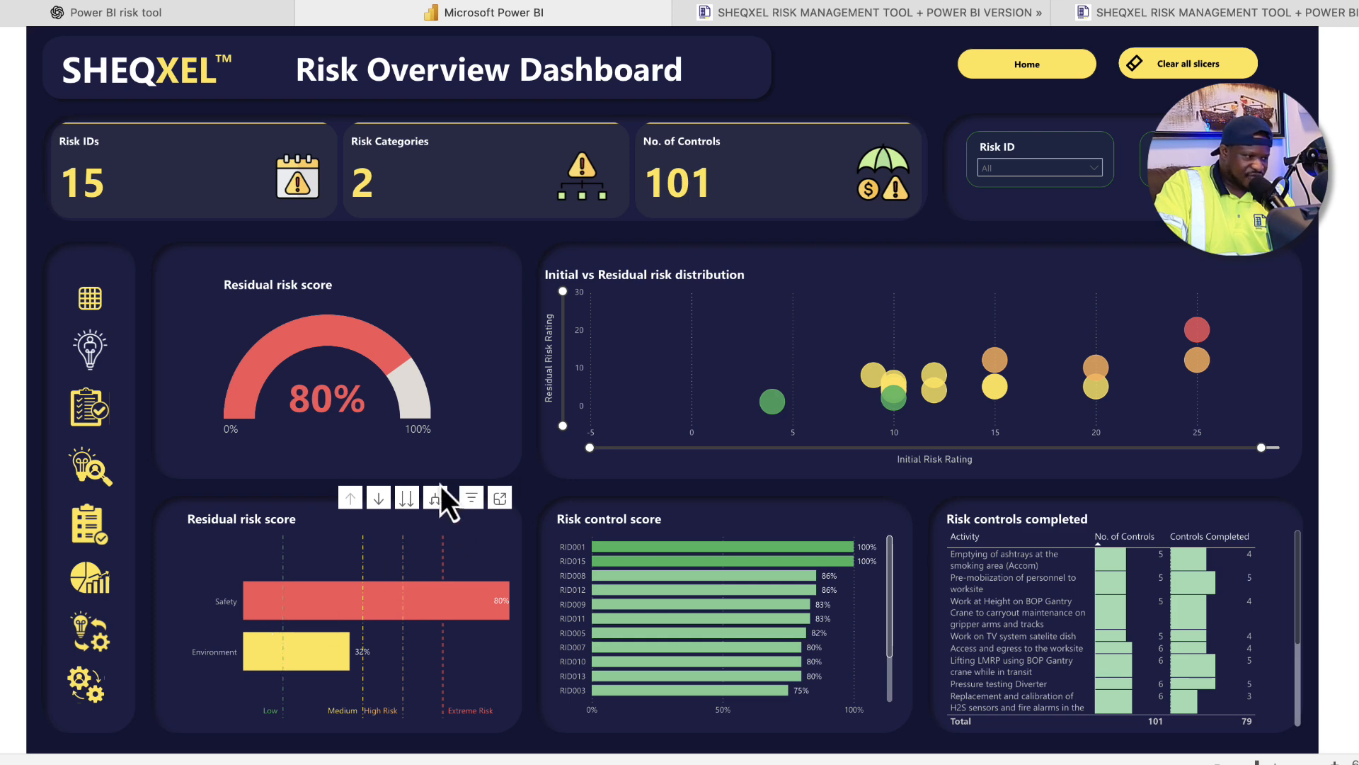
click(407, 498)
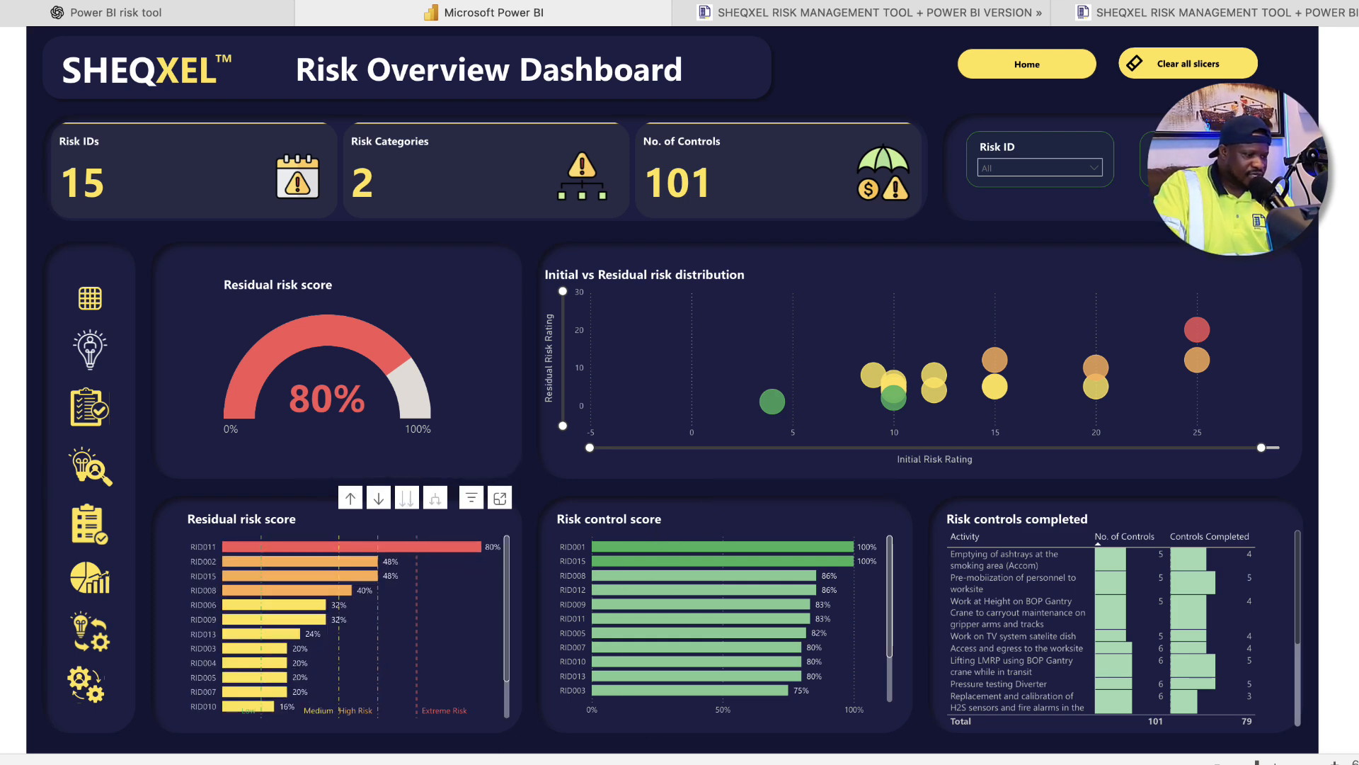
Open the Risk Profile Analysis page, cross-filter it by the RID001 bar of the Residual risk score chart, and inspect the gauge
click(684, 761)
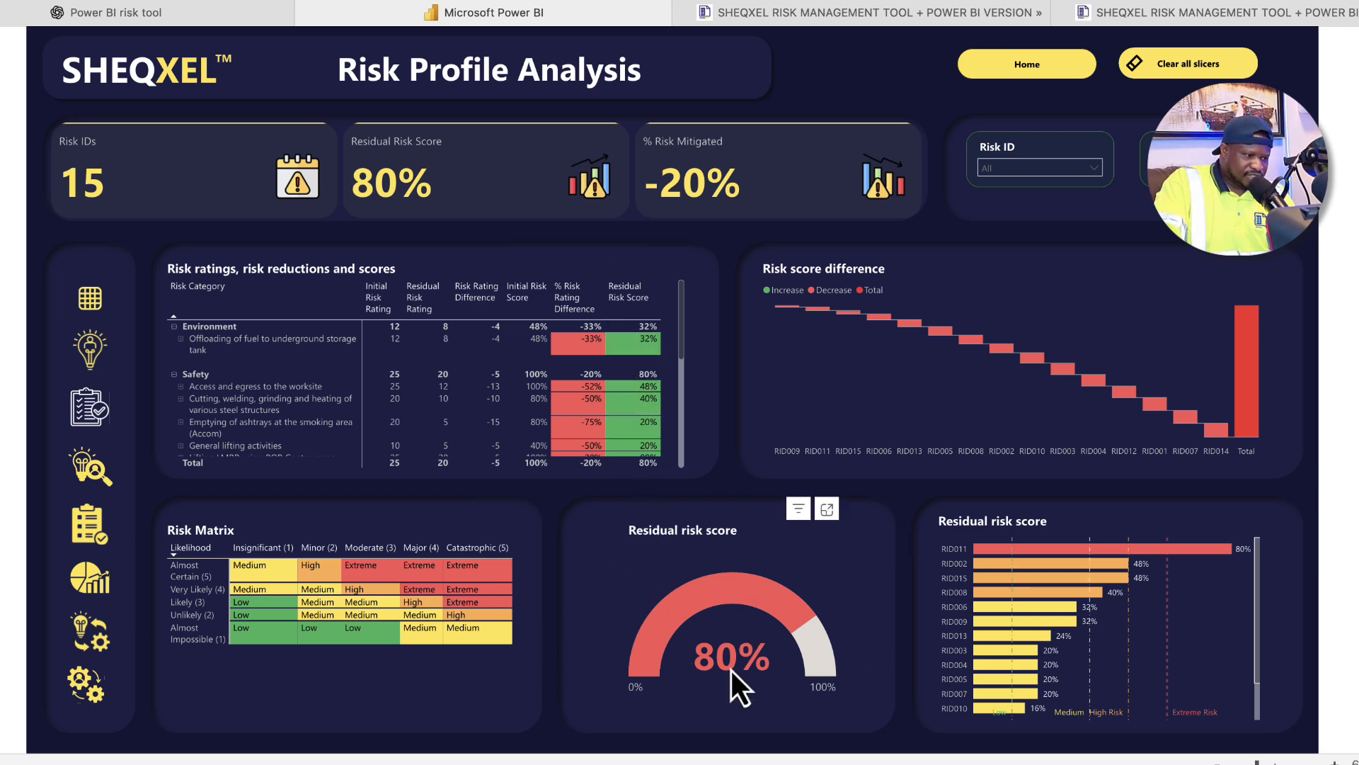
scroll(1039, 679, down, 3)
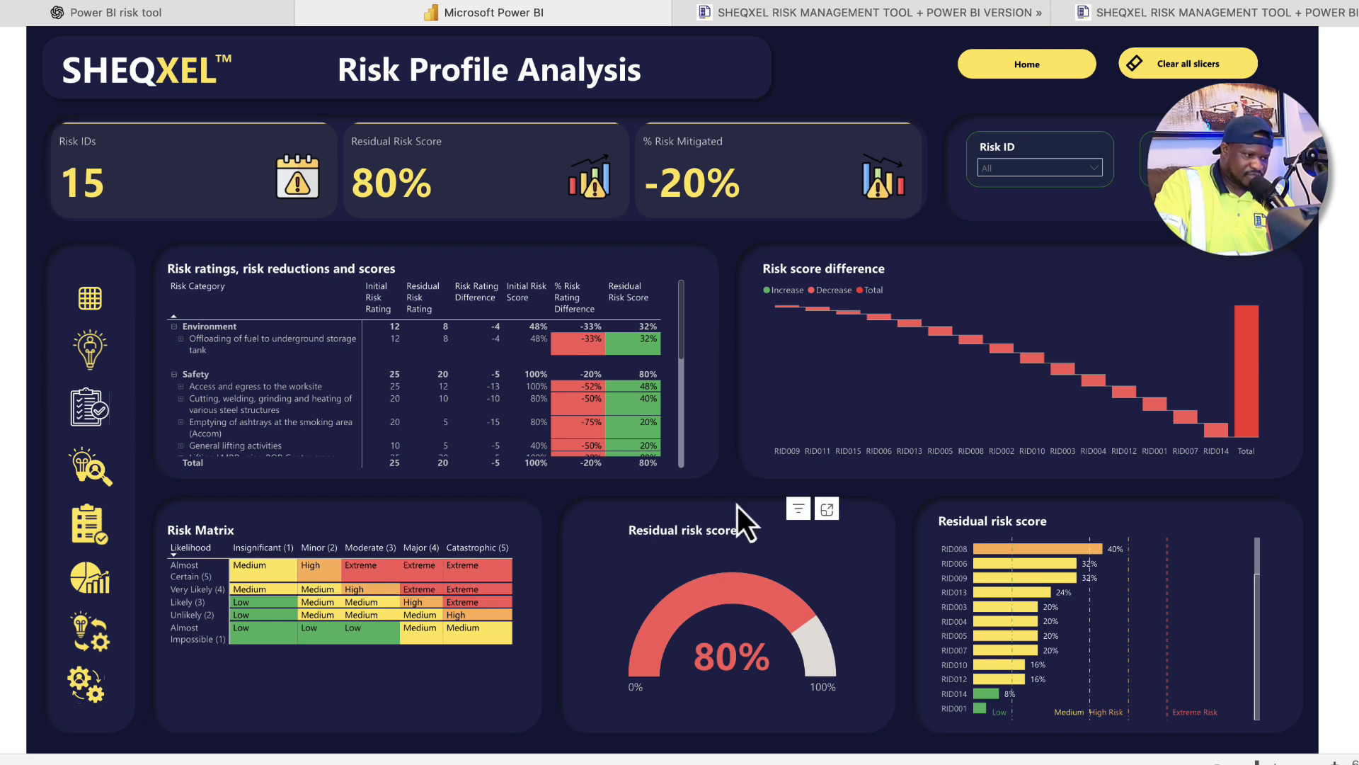
click(984, 711)
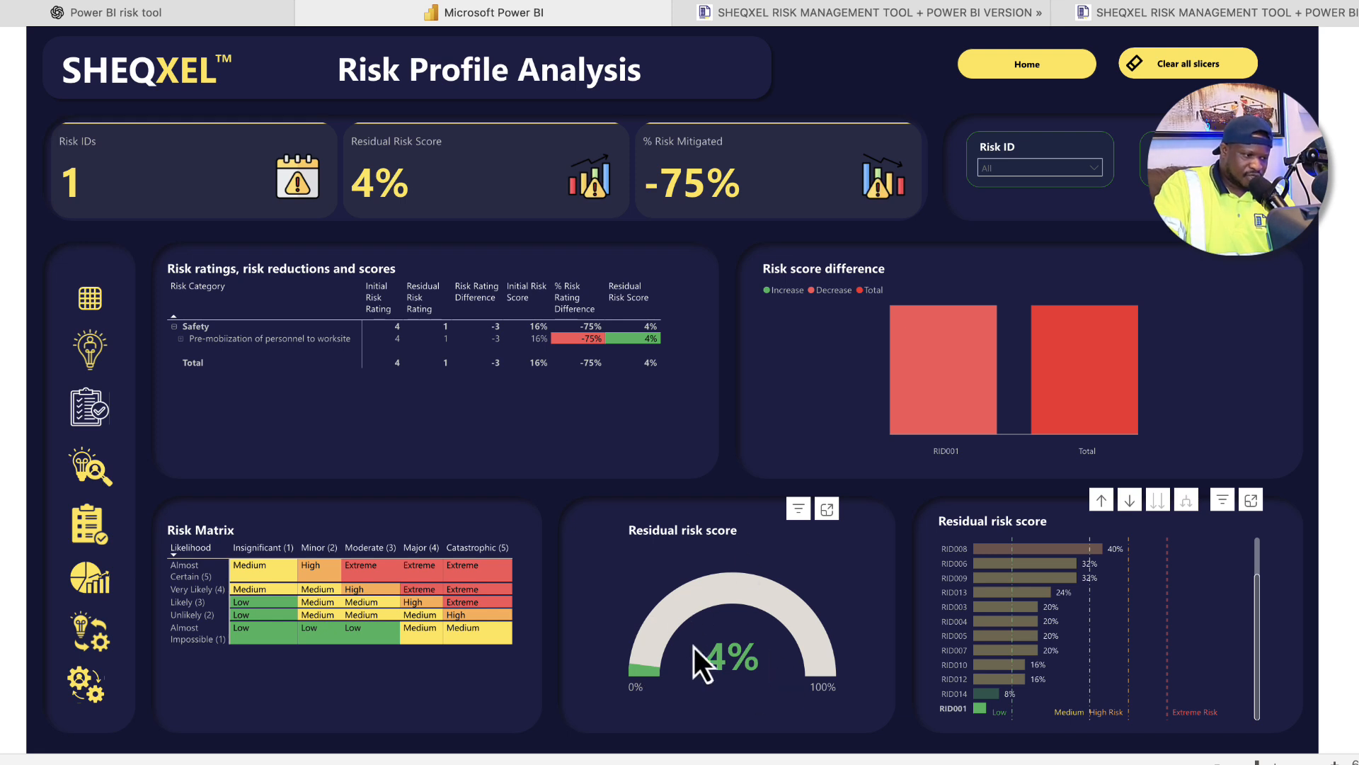
mouse_move(691, 612)
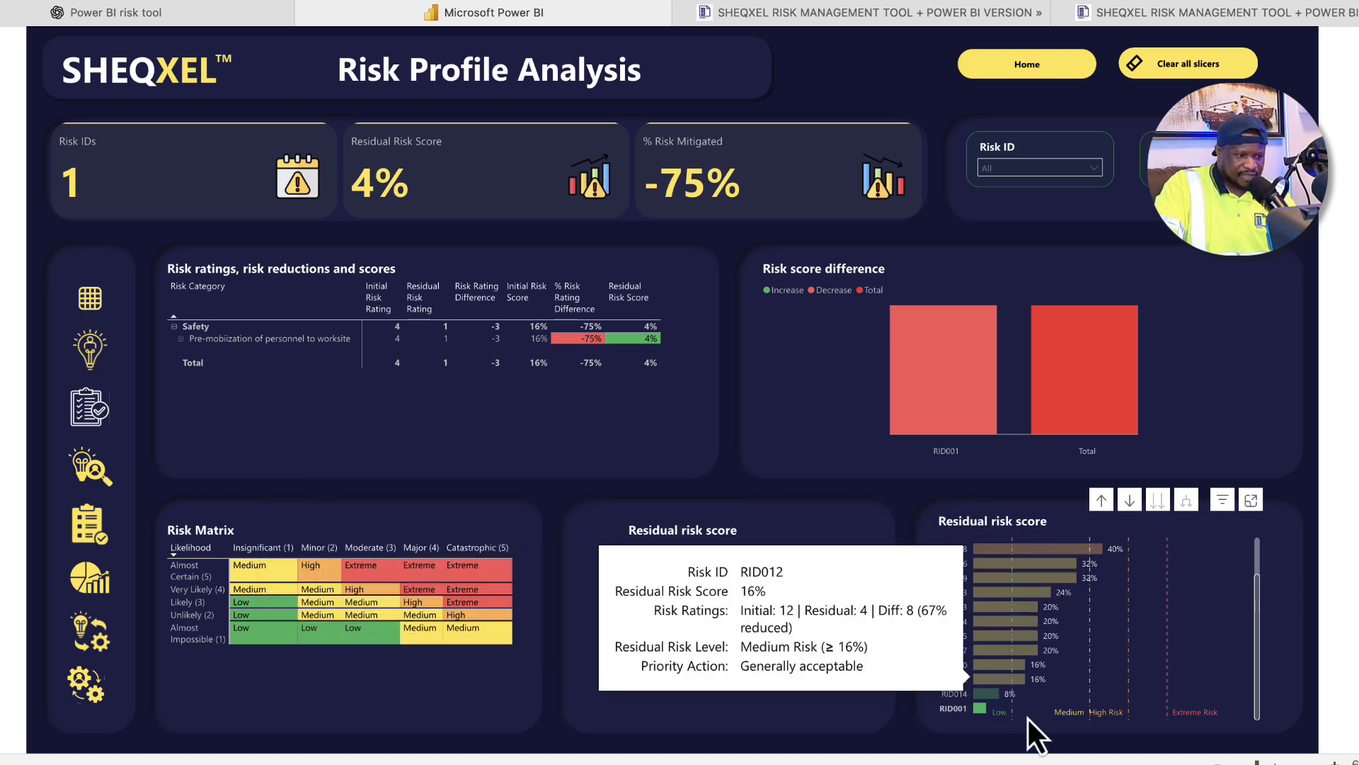
Cross-filter the Risk Profile Analysis page by the RID012 bar, read the Residual risk score gauge details, and clear the selection
click(1017, 683)
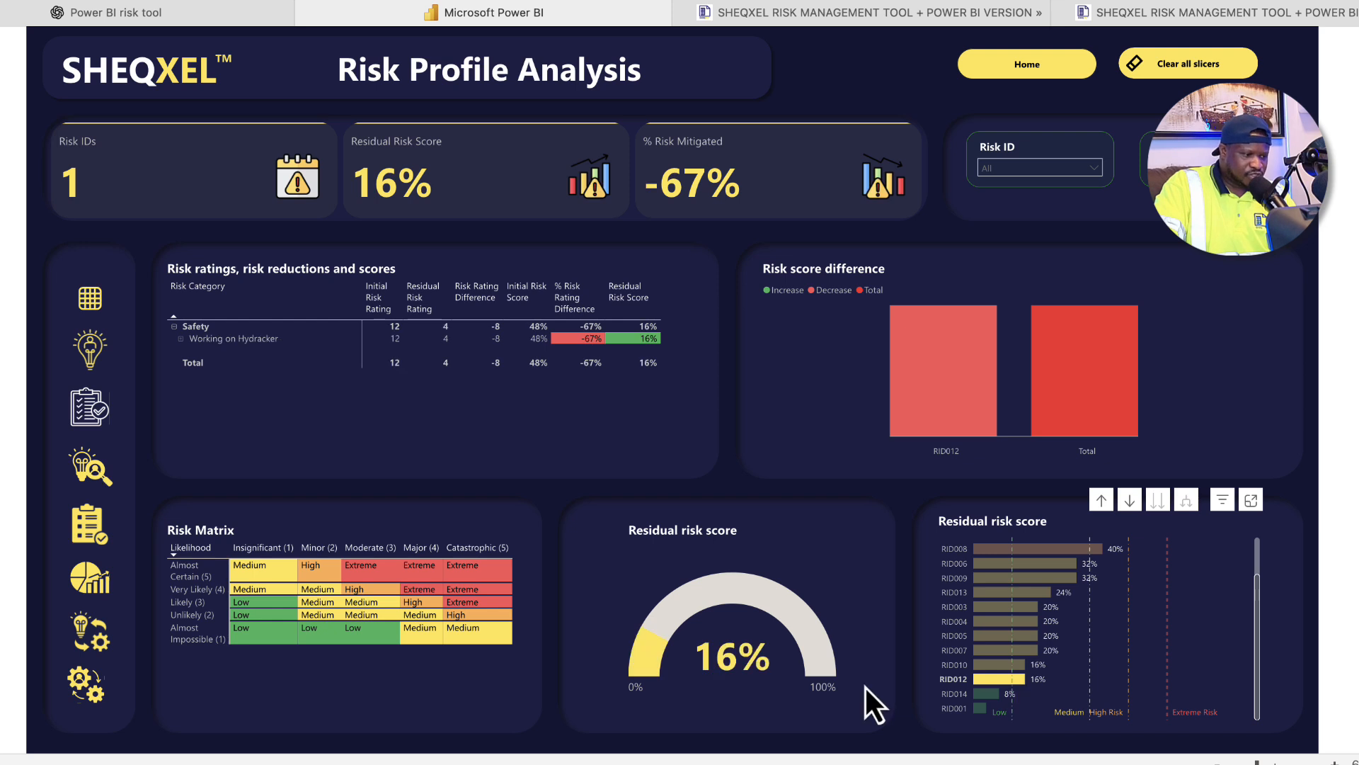
mouse_move(647, 626)
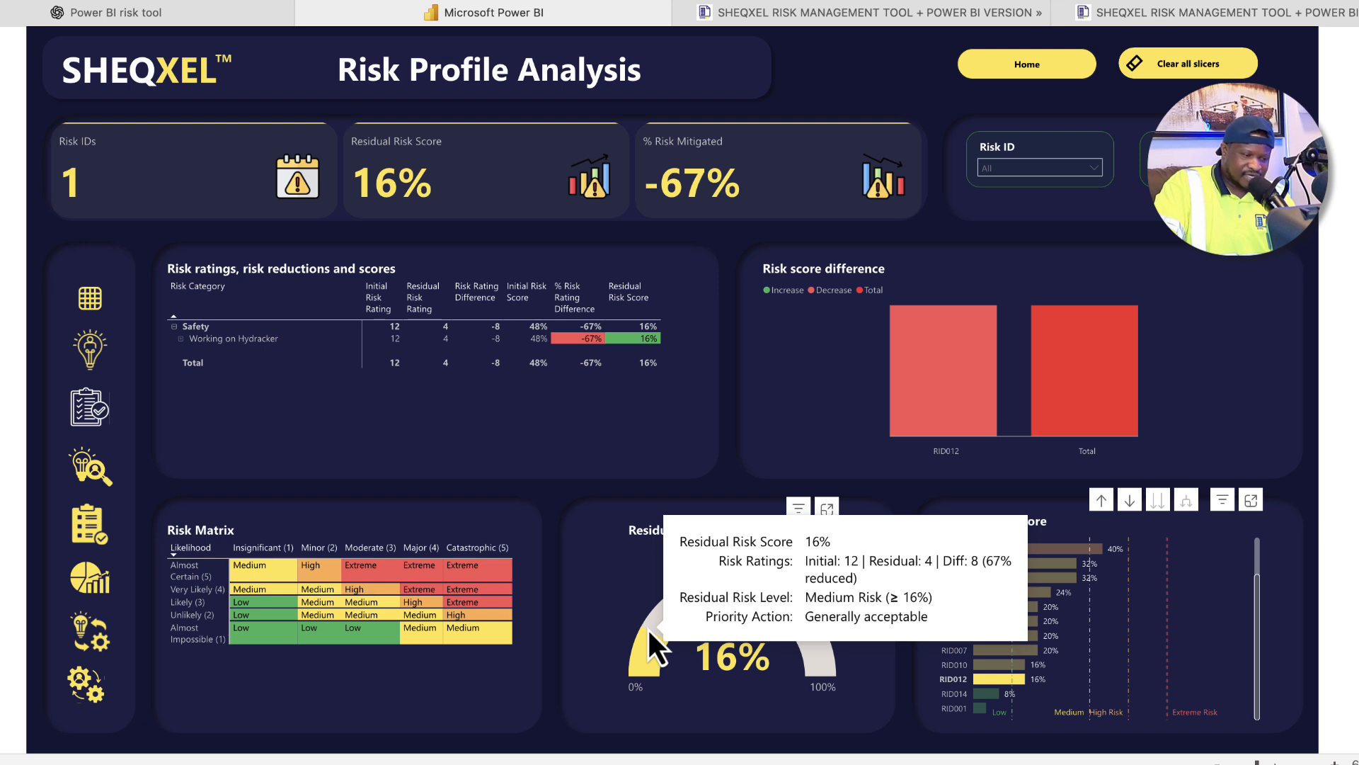
click(1009, 631)
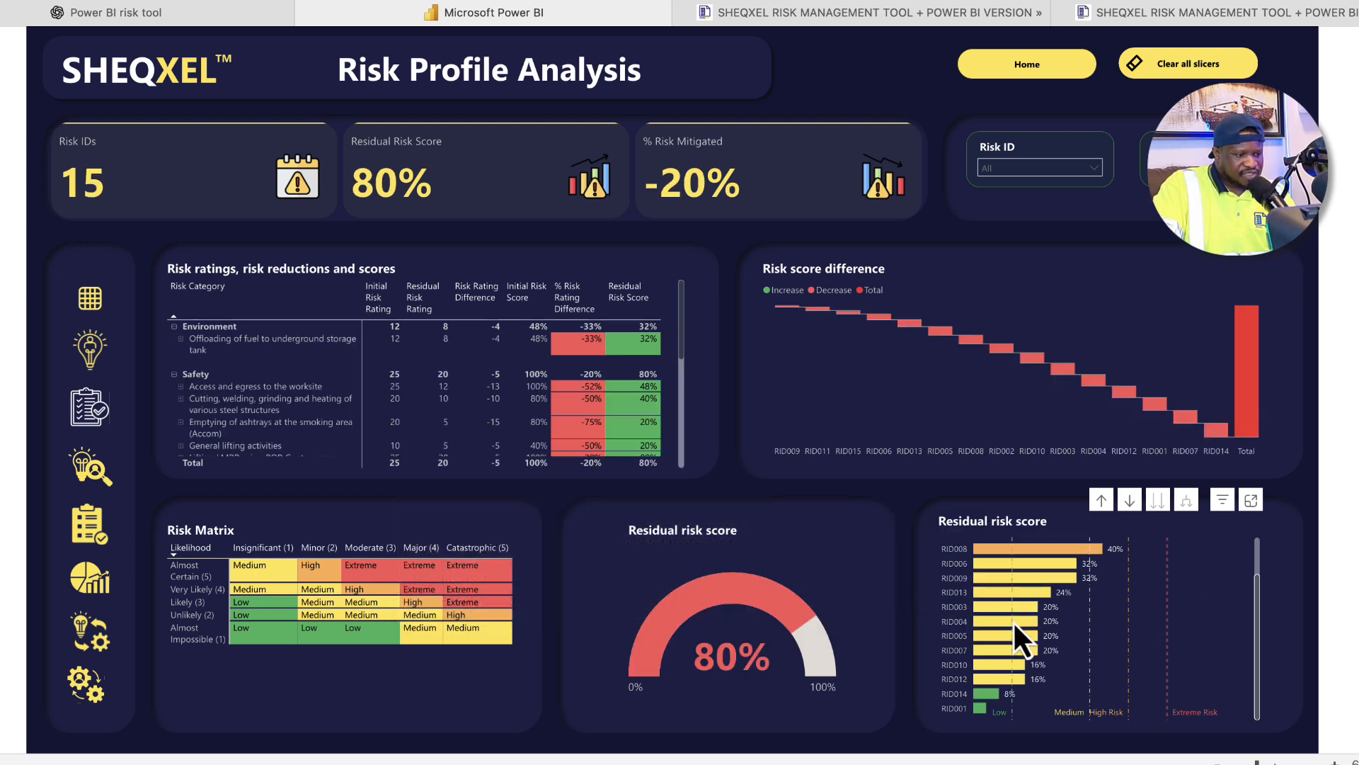
Cross-filter the page in turn by the RID008, RID013, RID005, RID012 and RID009 bars, and clear the selection
click(1054, 548)
click(1045, 592)
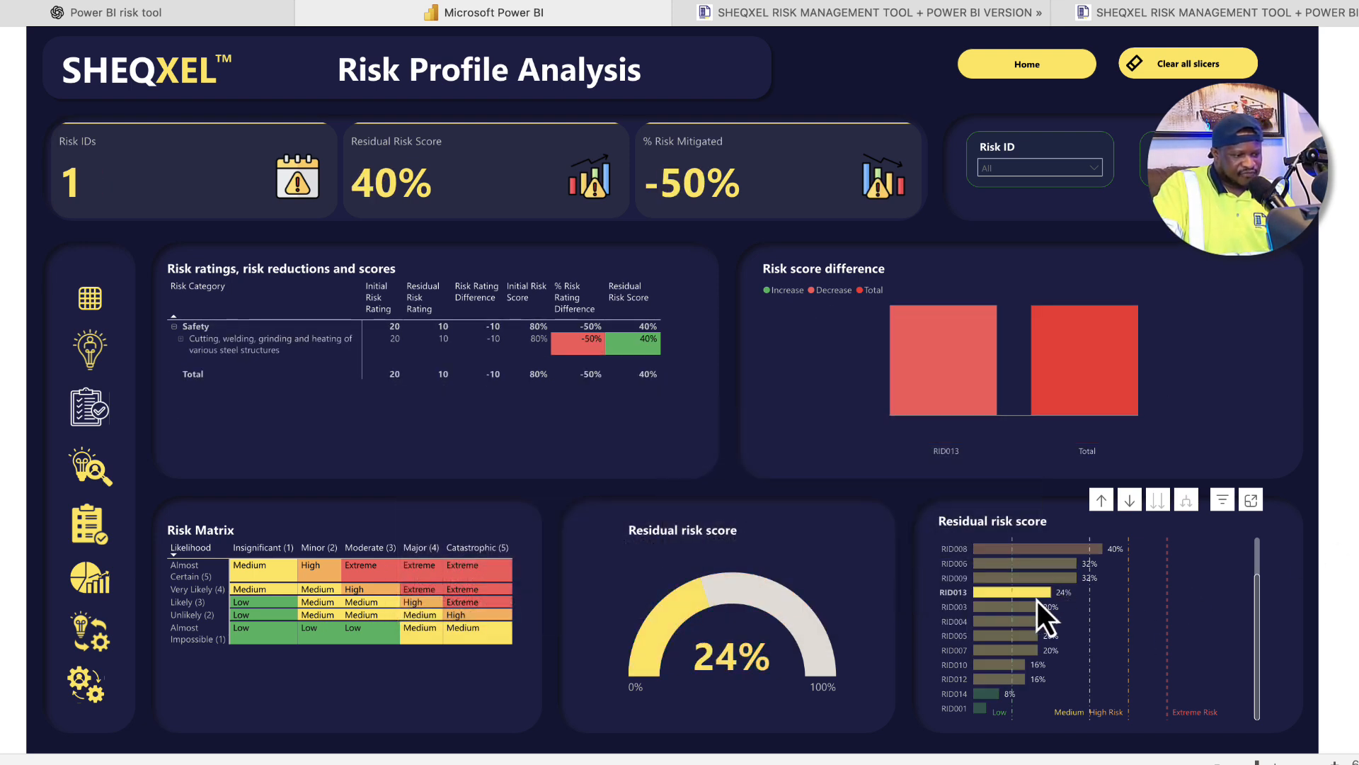
click(1013, 637)
click(1008, 680)
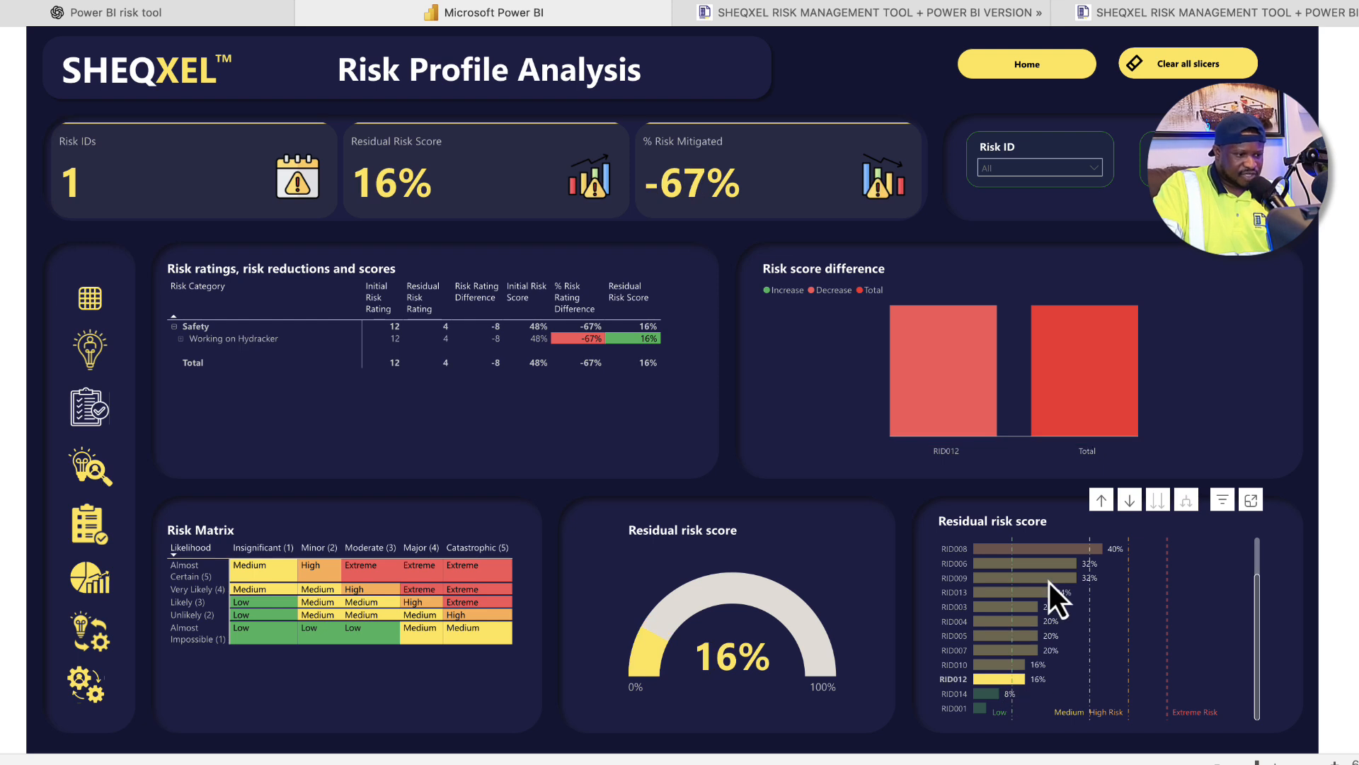
click(1050, 580)
click(1049, 580)
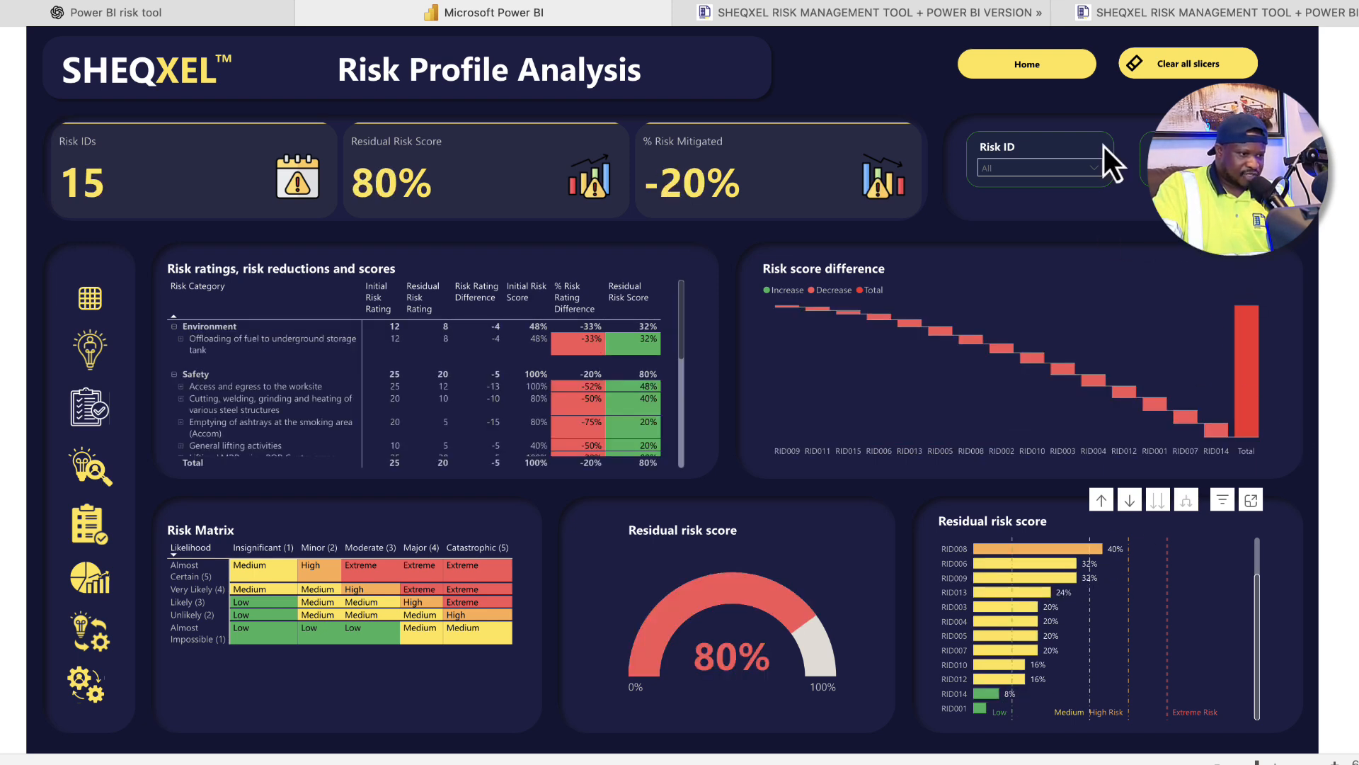
Filter the Risk Profile Analysis page to RID002 with the Risk ID slicer
click(1041, 168)
click(1017, 206)
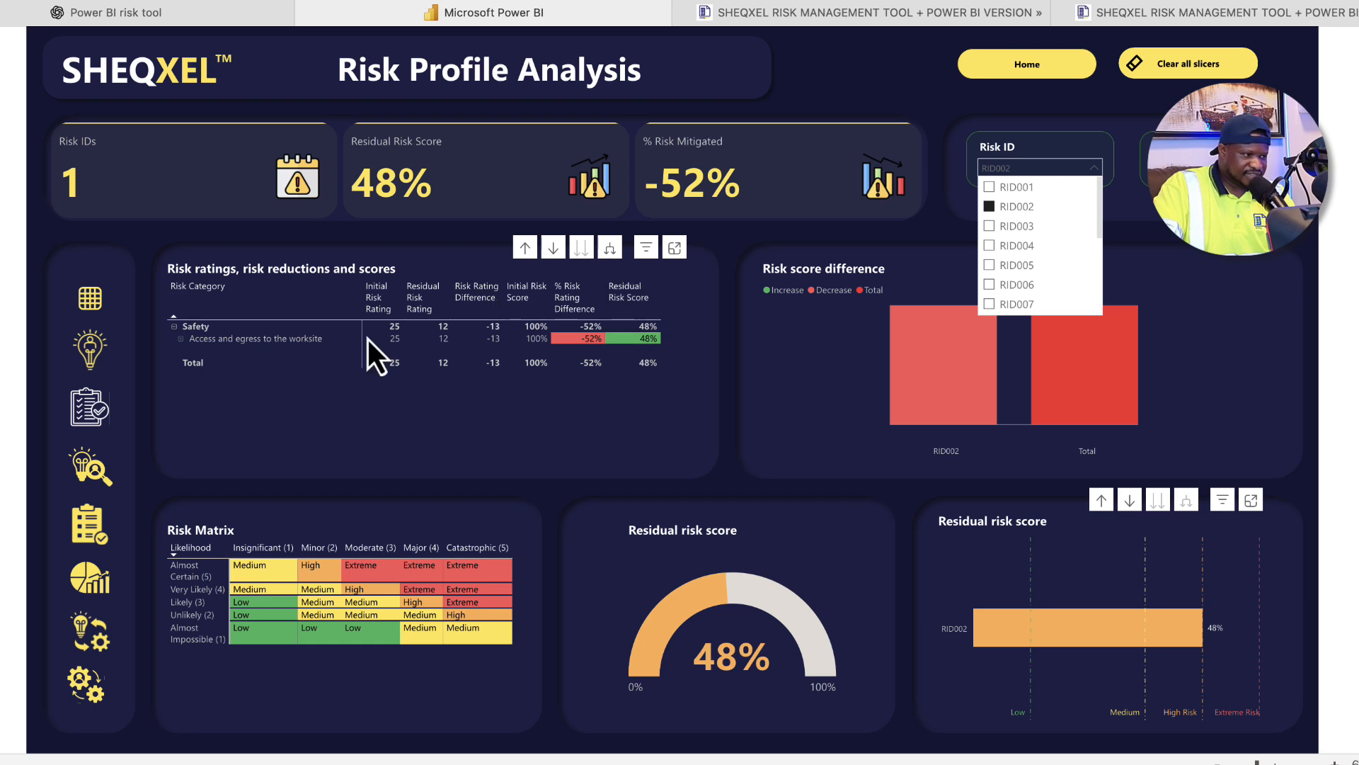
Clear all slicers on the Risk Profile Analysis page and open the Risk Matrix Analysis page
click(1178, 67)
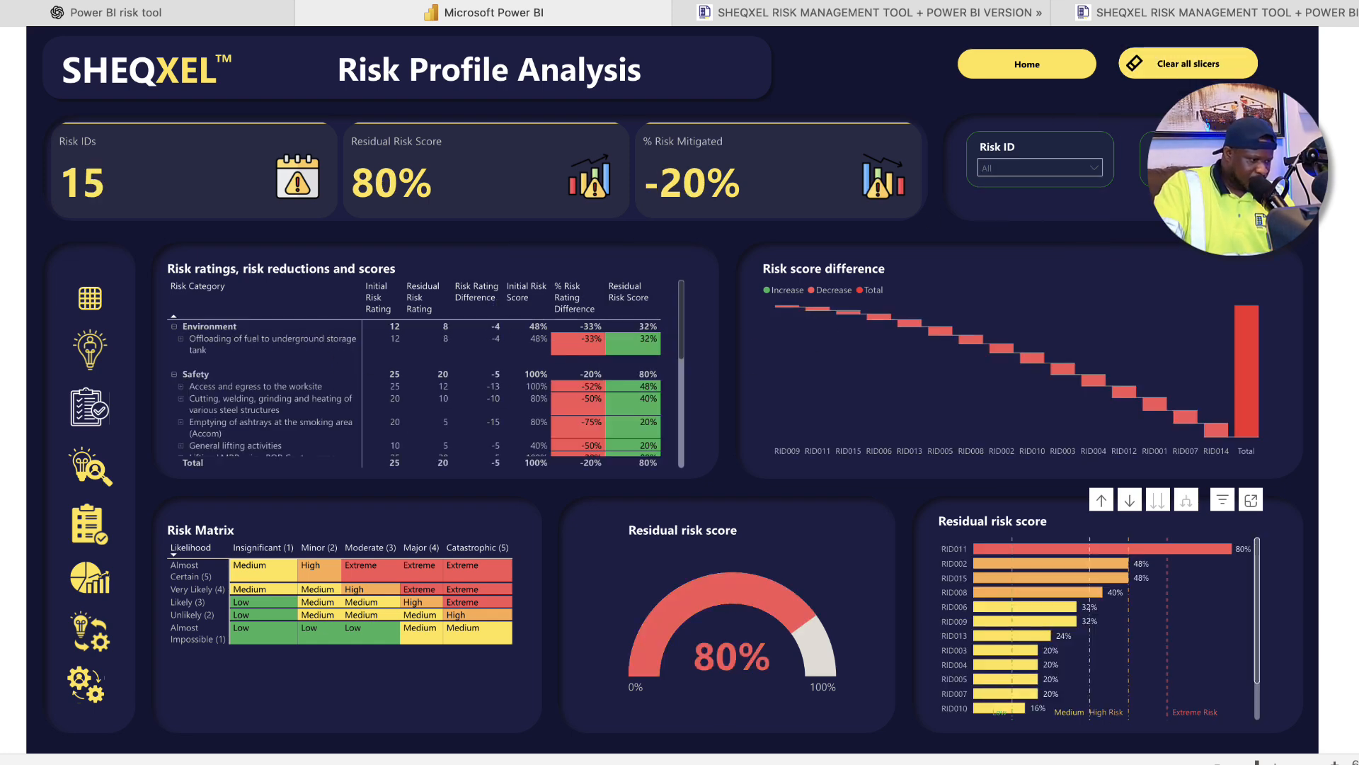
click(684, 763)
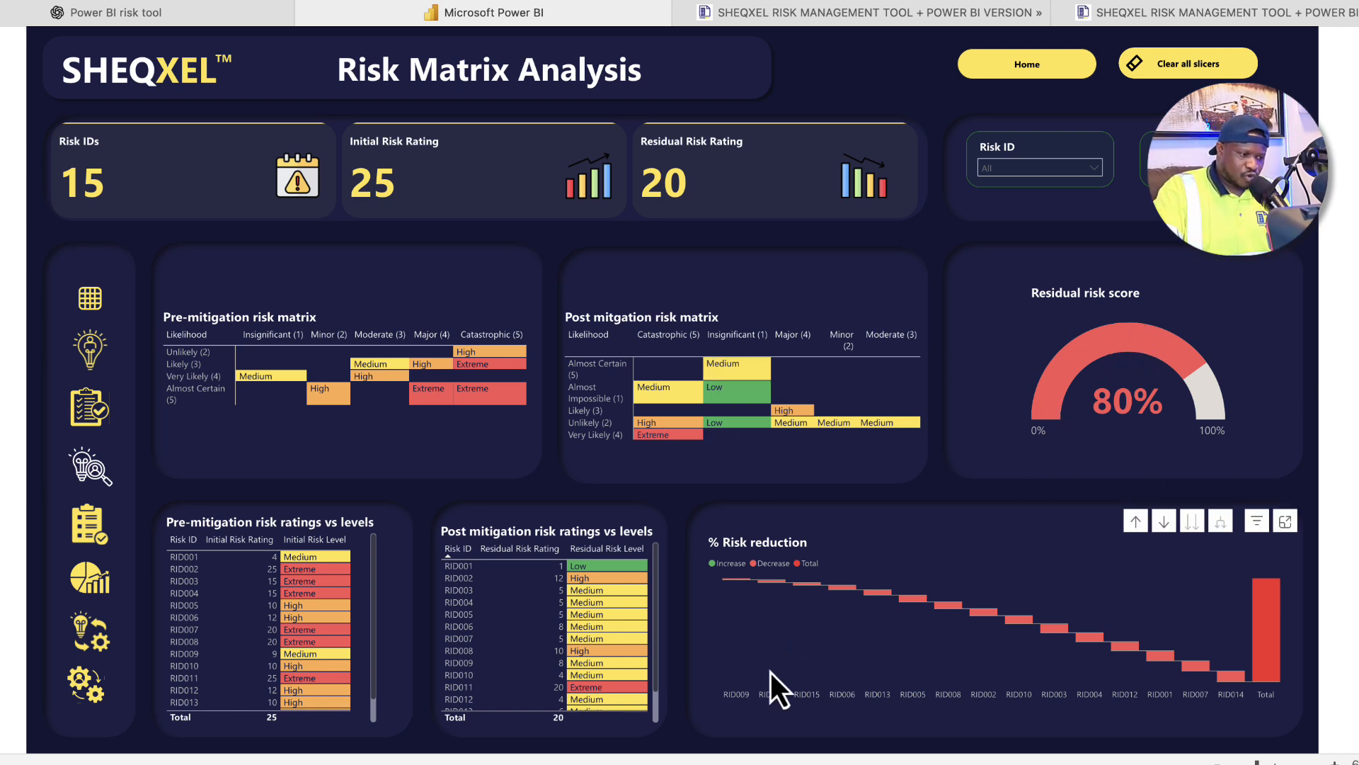
Cross-filter the Risk Matrix Analysis page by RID009 in the % Risk reduction chart, inspect the residual risk gauge, and clear the selection
click(745, 702)
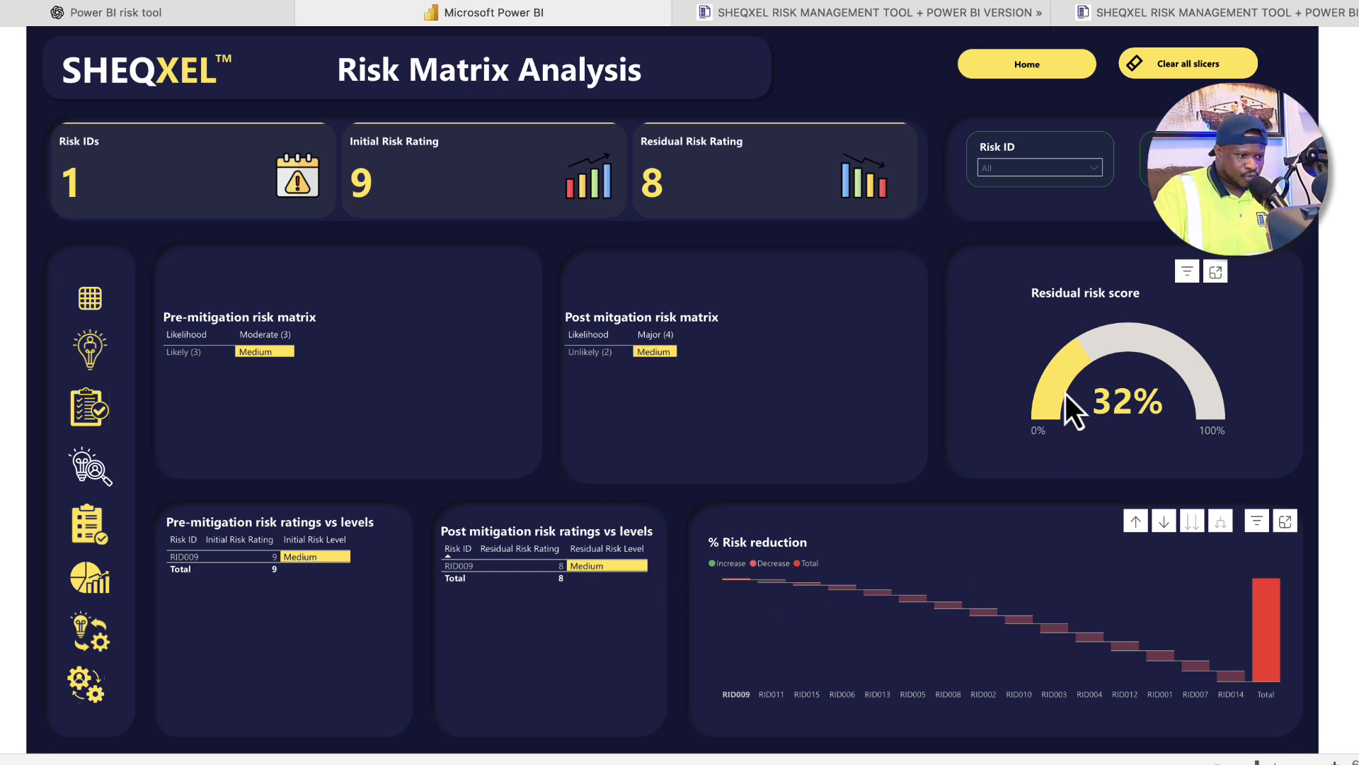
mouse_move(1067, 389)
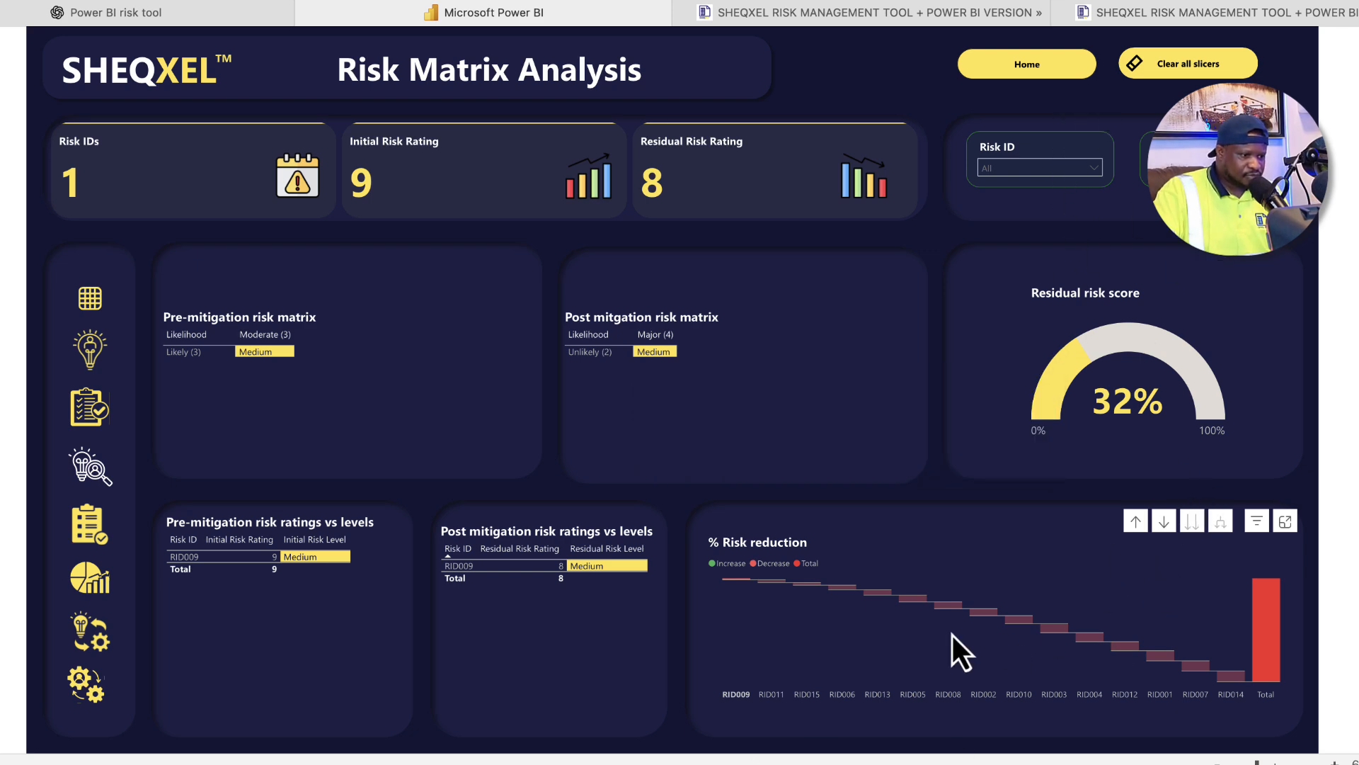
click(737, 579)
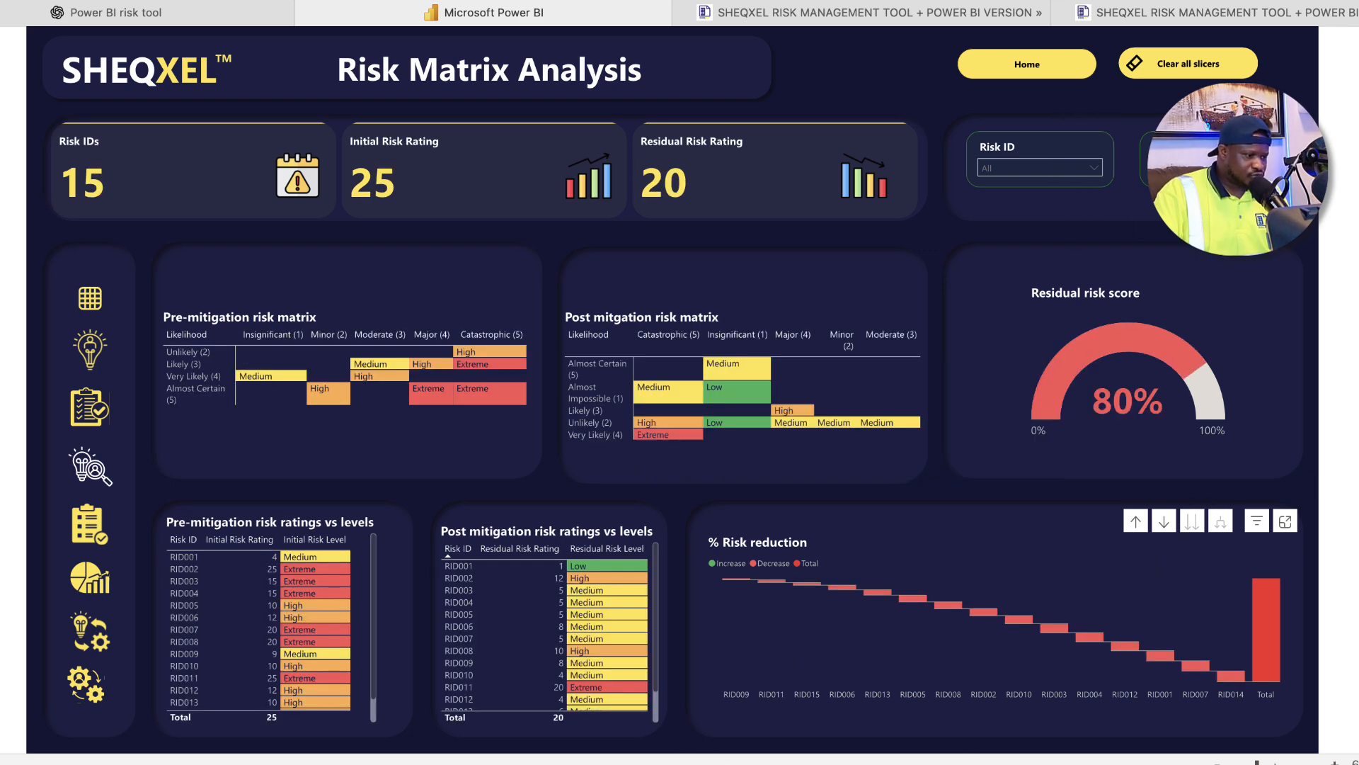
Look over the Risk Level Analysis page and go back through the report pages to the Risk Overview Dashboard
click(669, 760)
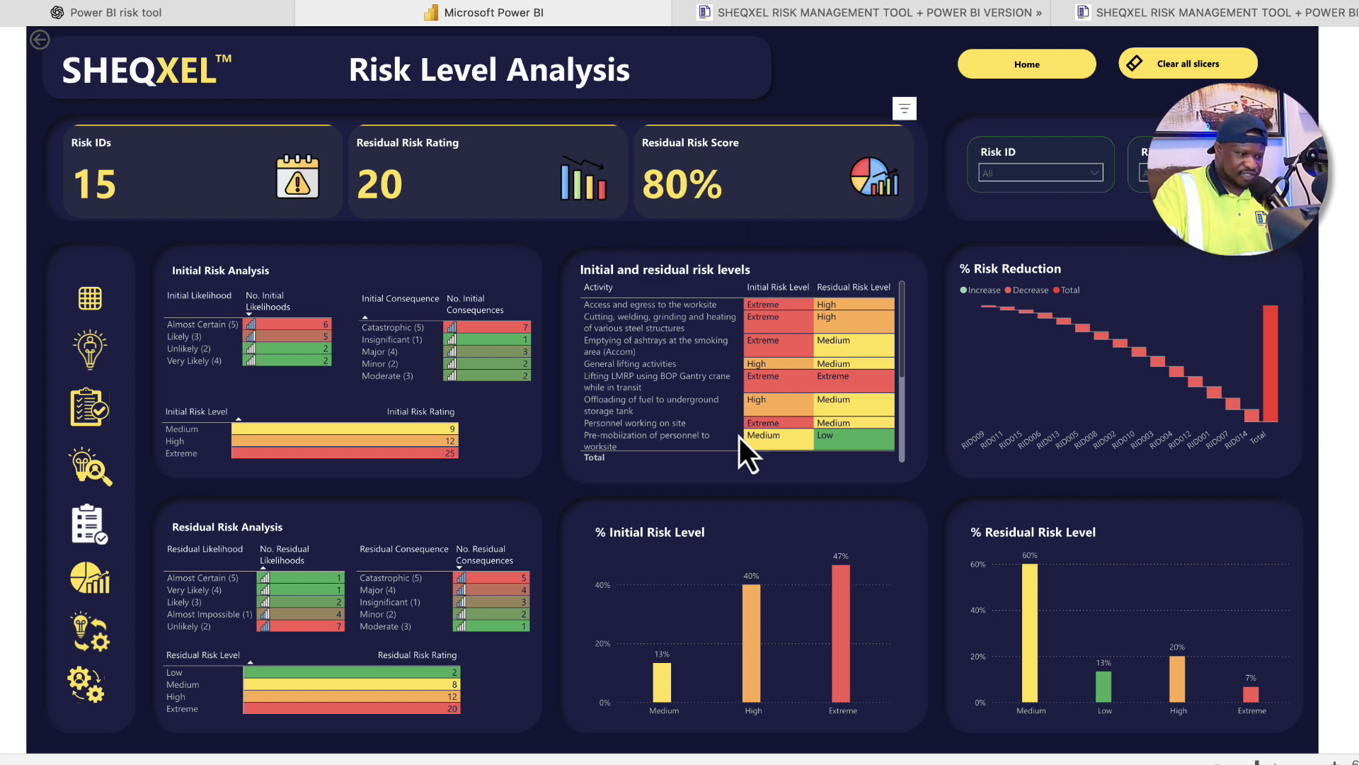
click(593, 758)
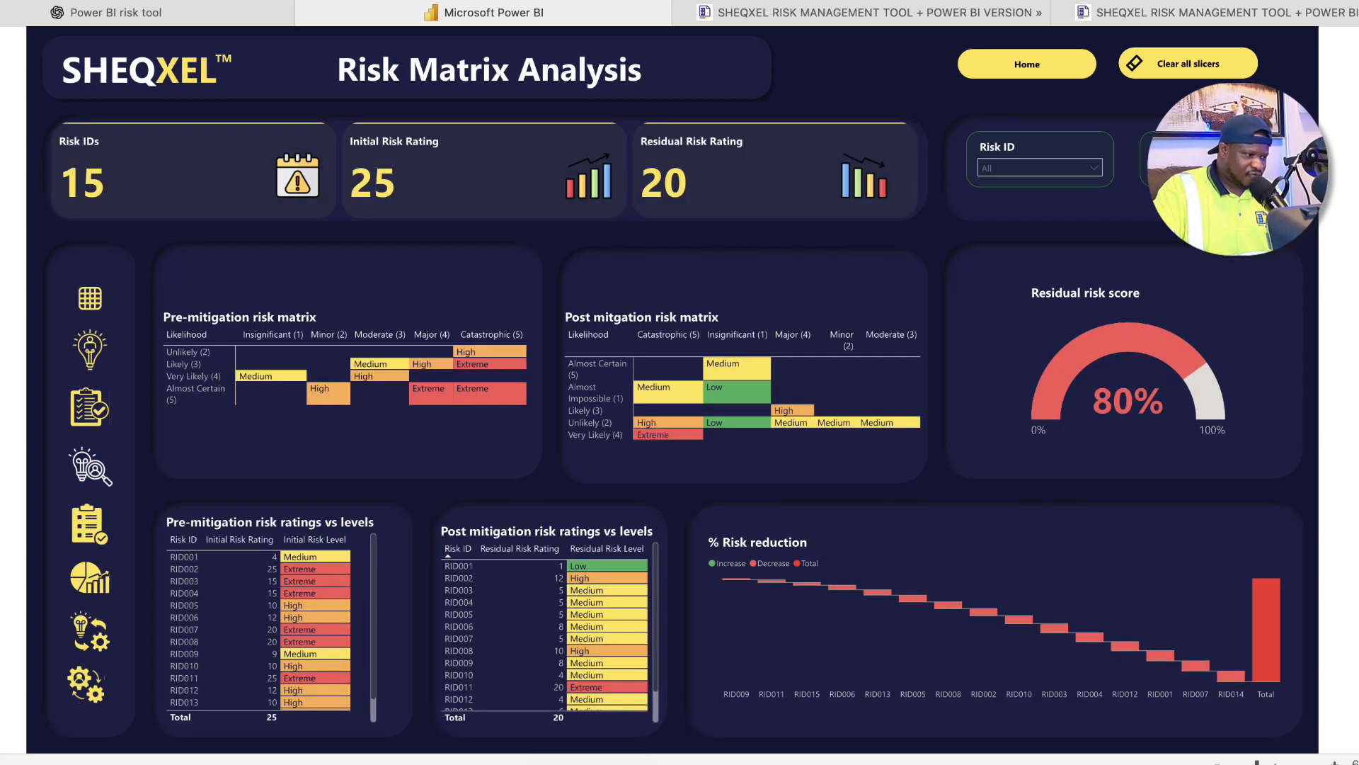
click(673, 762)
click(549, 761)
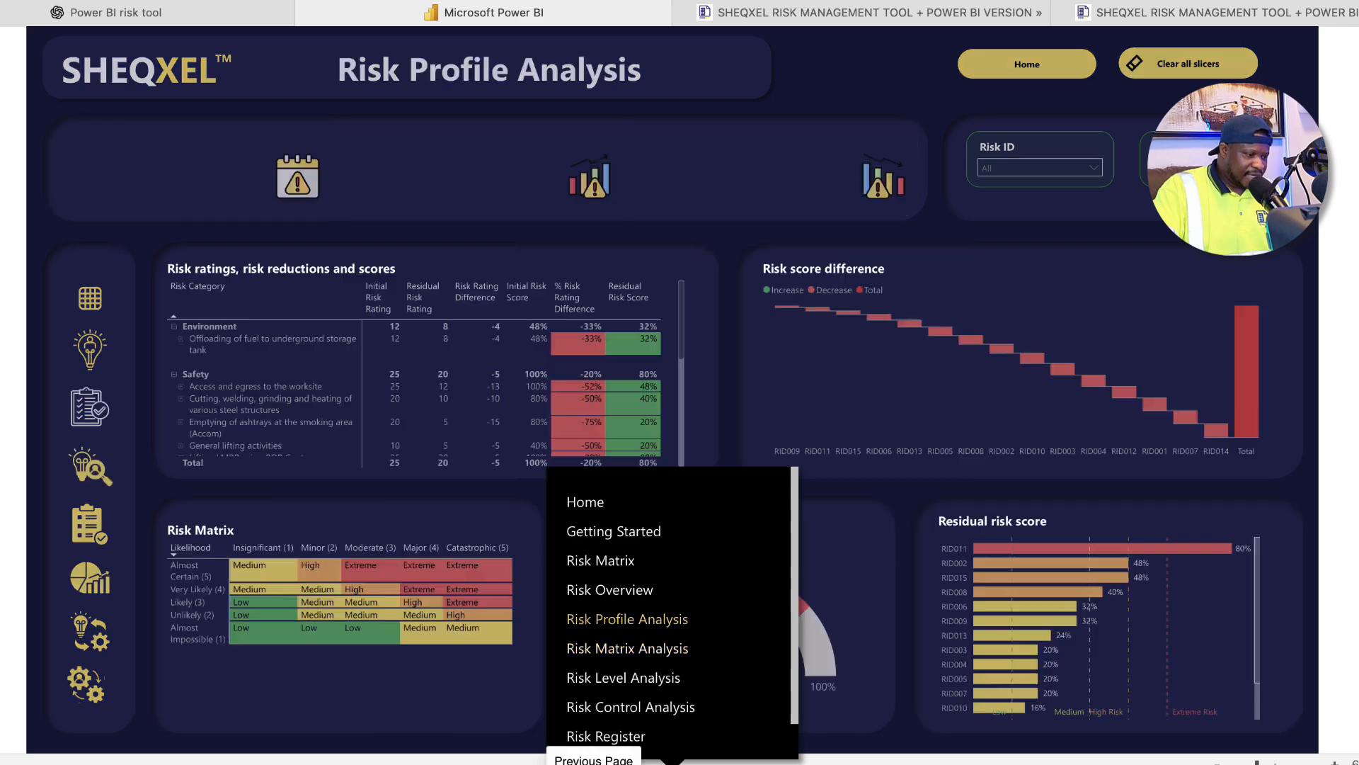
click(549, 761)
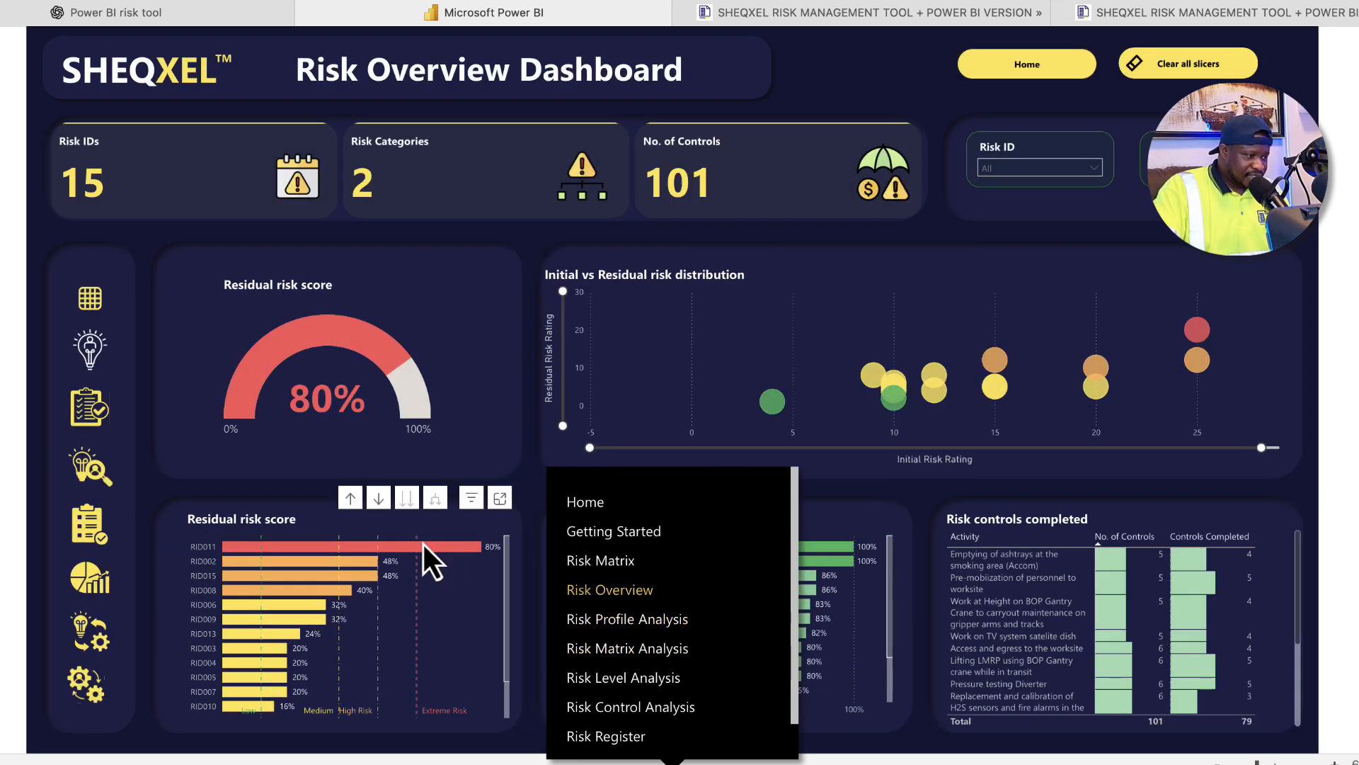
Cross-filter the Risk Overview Dashboard by the RID011 bar of the Residual risk score chart, and go to the Risk Profile Analysis page
click(423, 551)
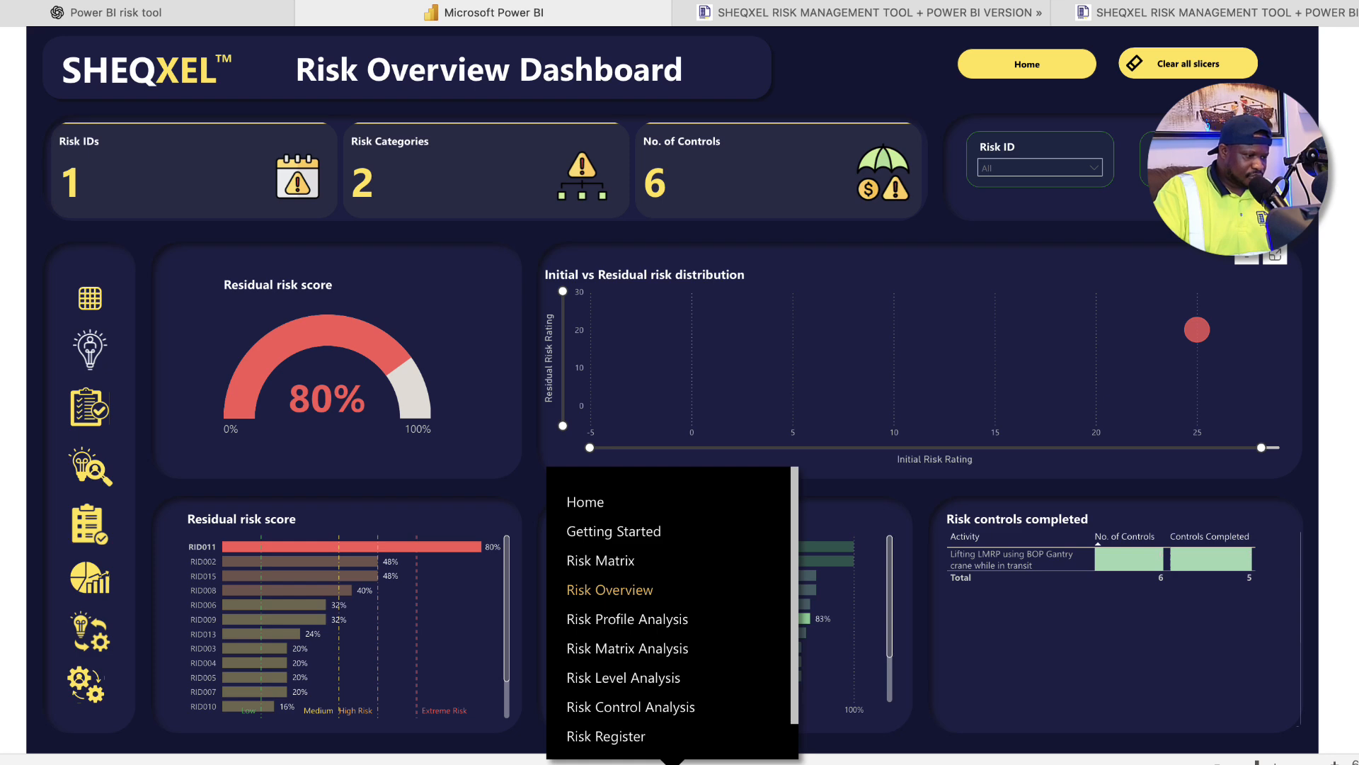
click(710, 763)
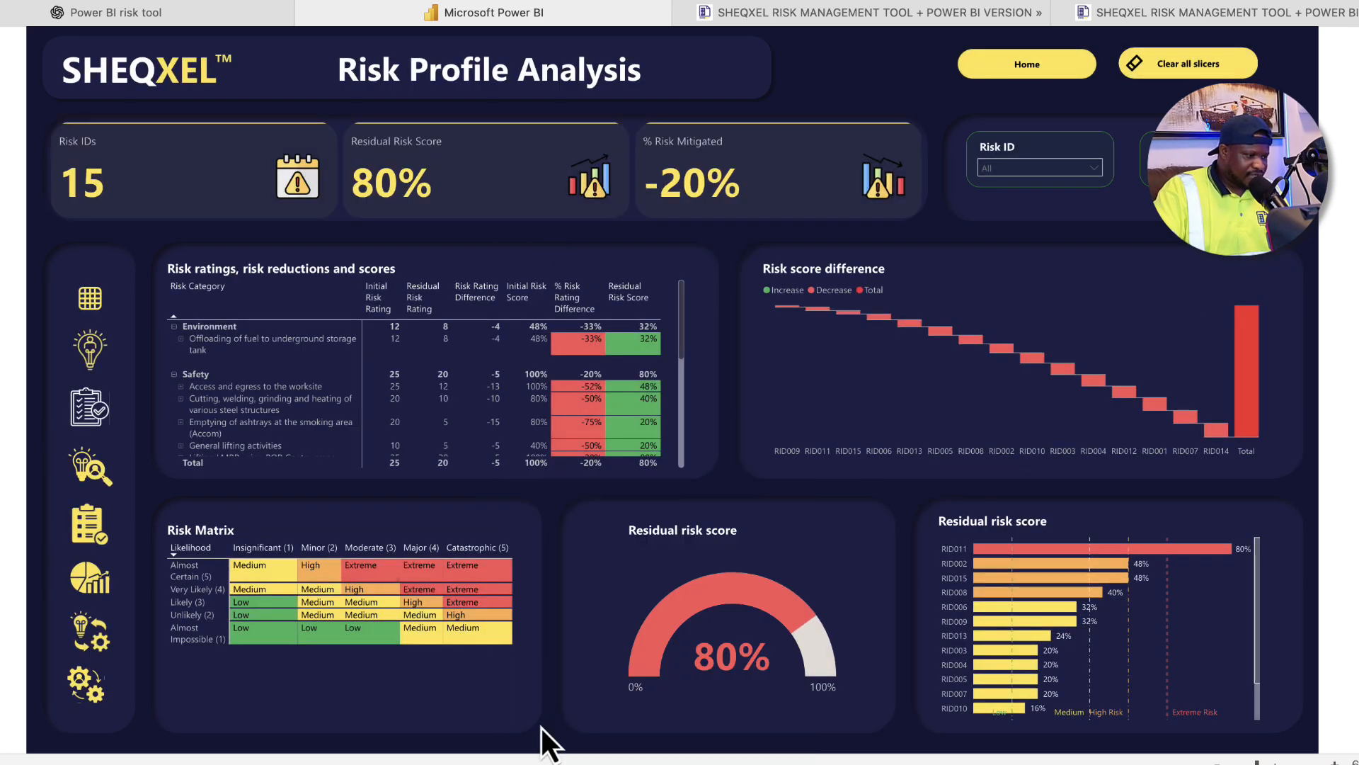
click(593, 762)
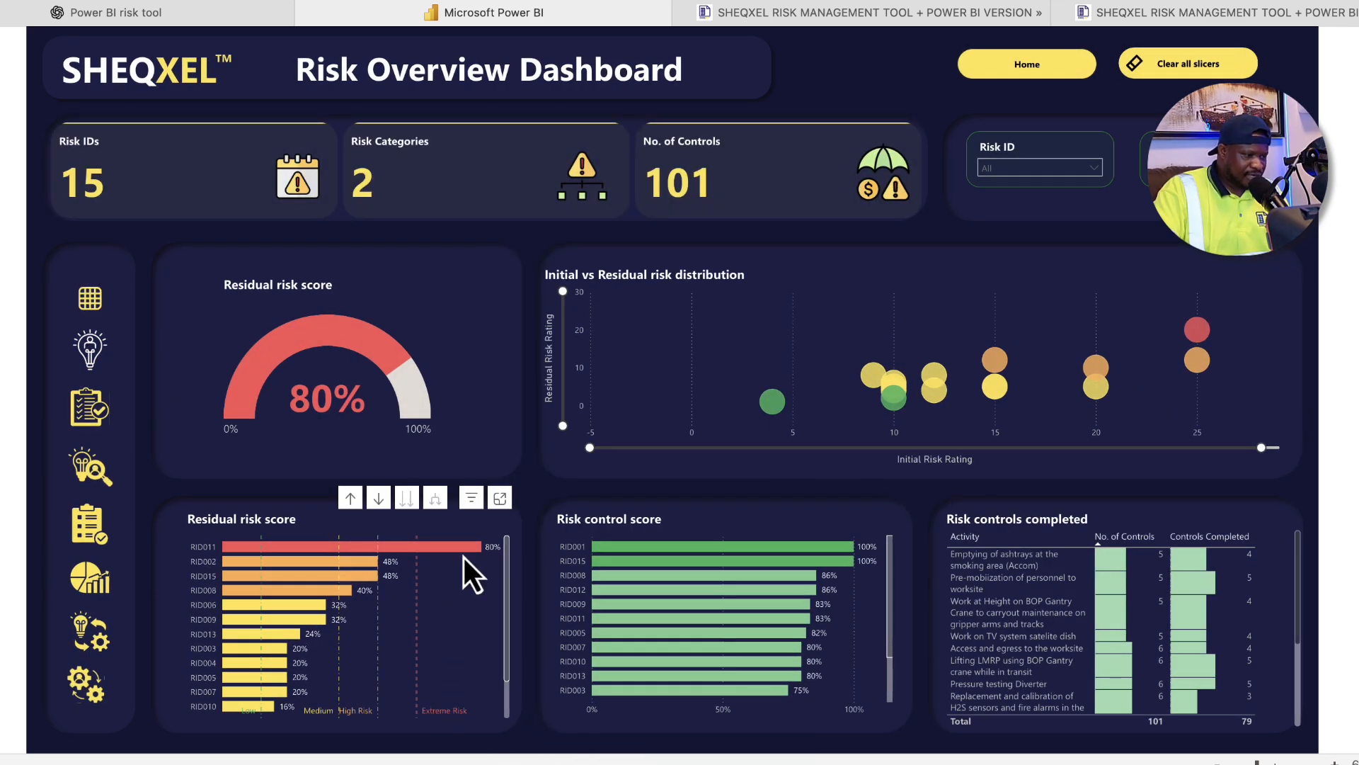
click(660, 758)
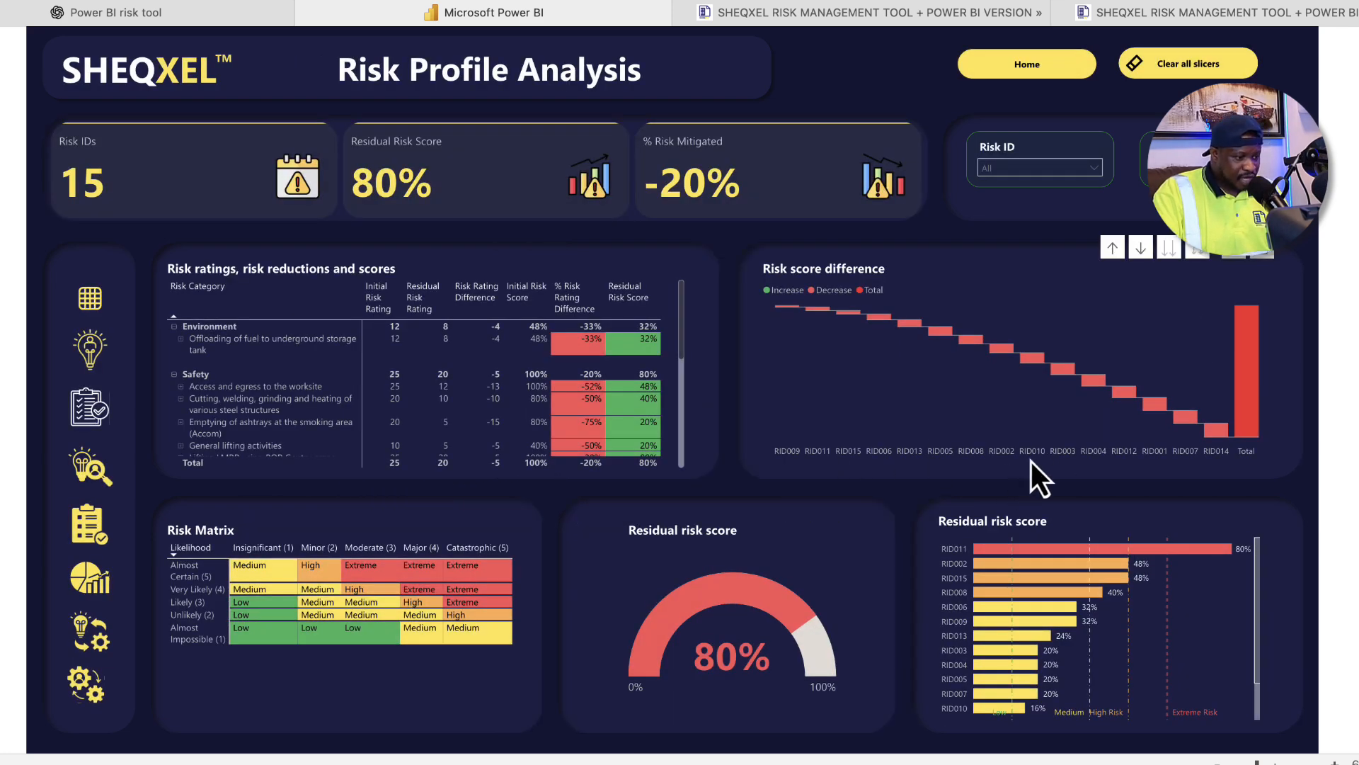
Cross-filter the Risk Profile Analysis page by RID011 in the Risk score difference and Residual risk score charts, and clear the selection
click(822, 458)
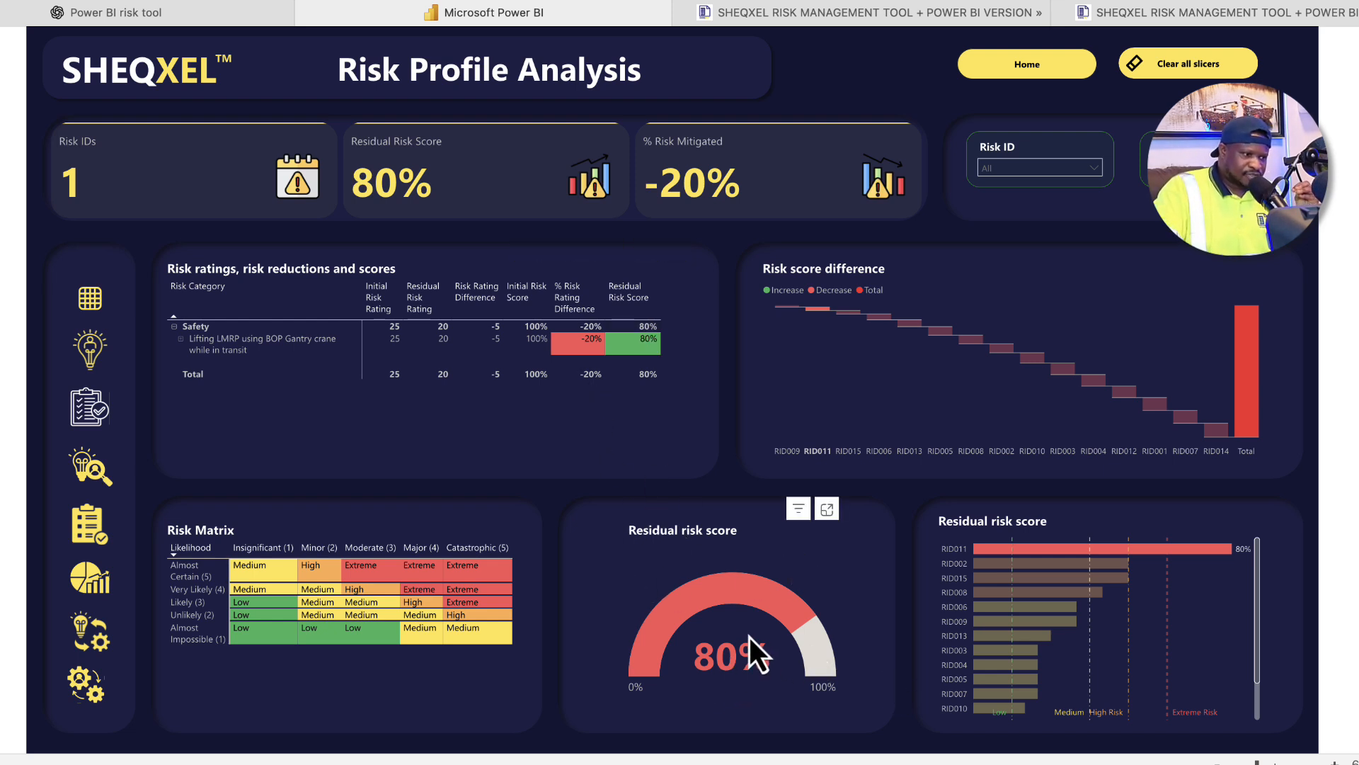
click(1012, 549)
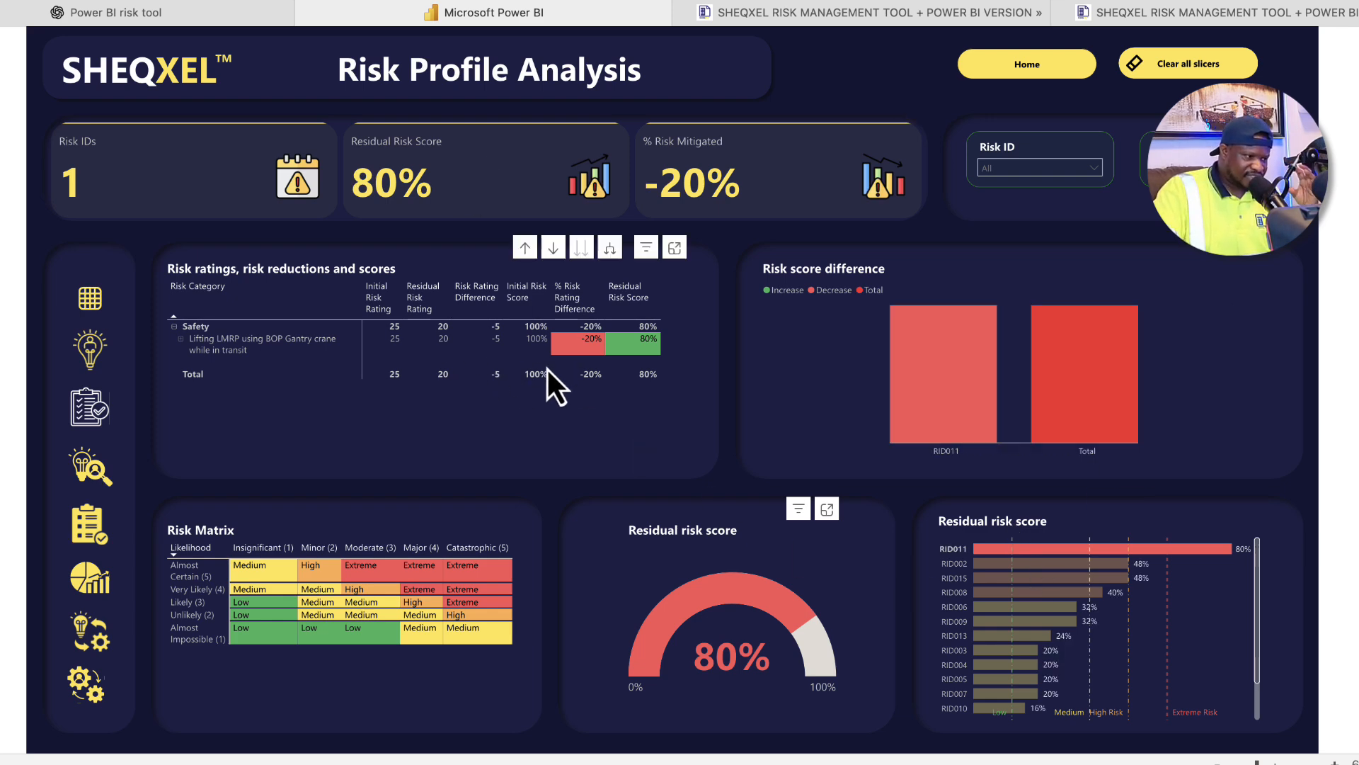
click(1060, 550)
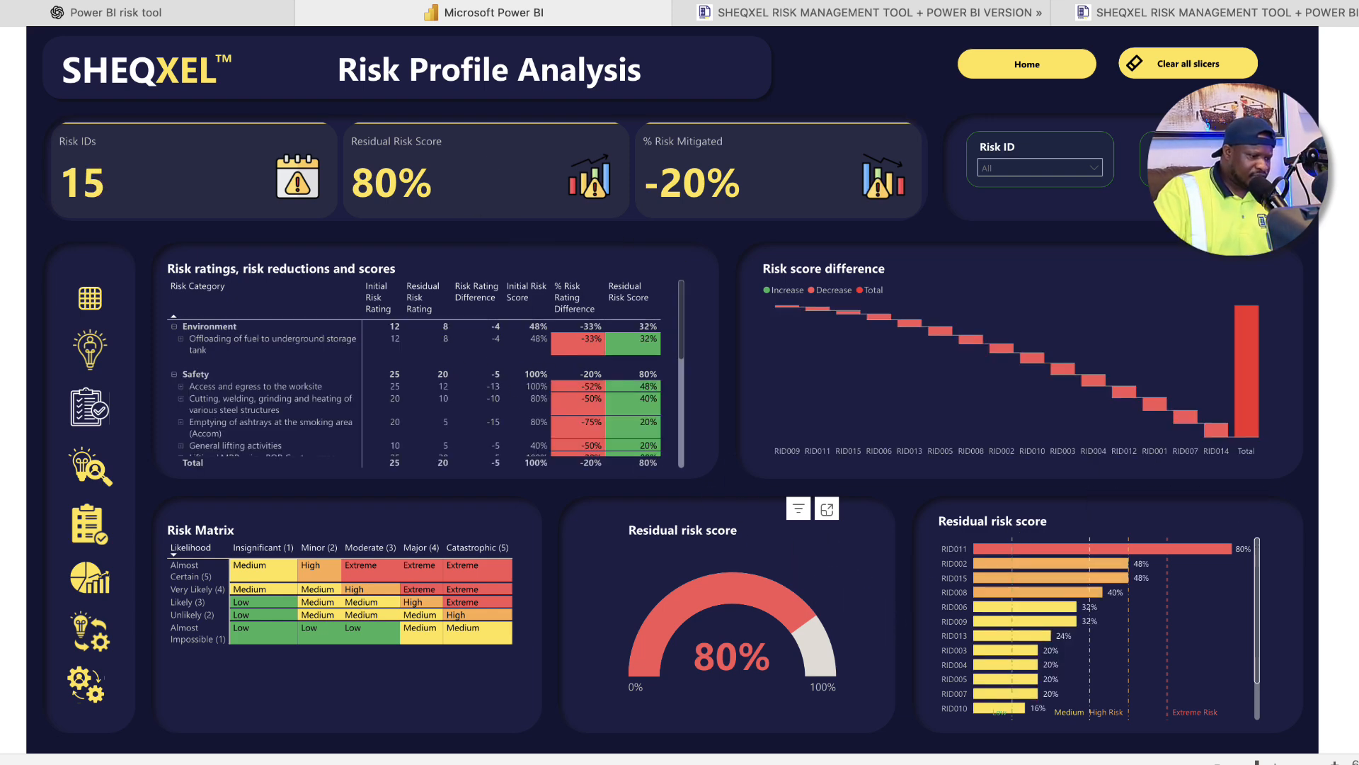
Go through the Risk Matrix Analysis and Risk Level Analysis pages to the Risk Control Tracker page
click(90, 467)
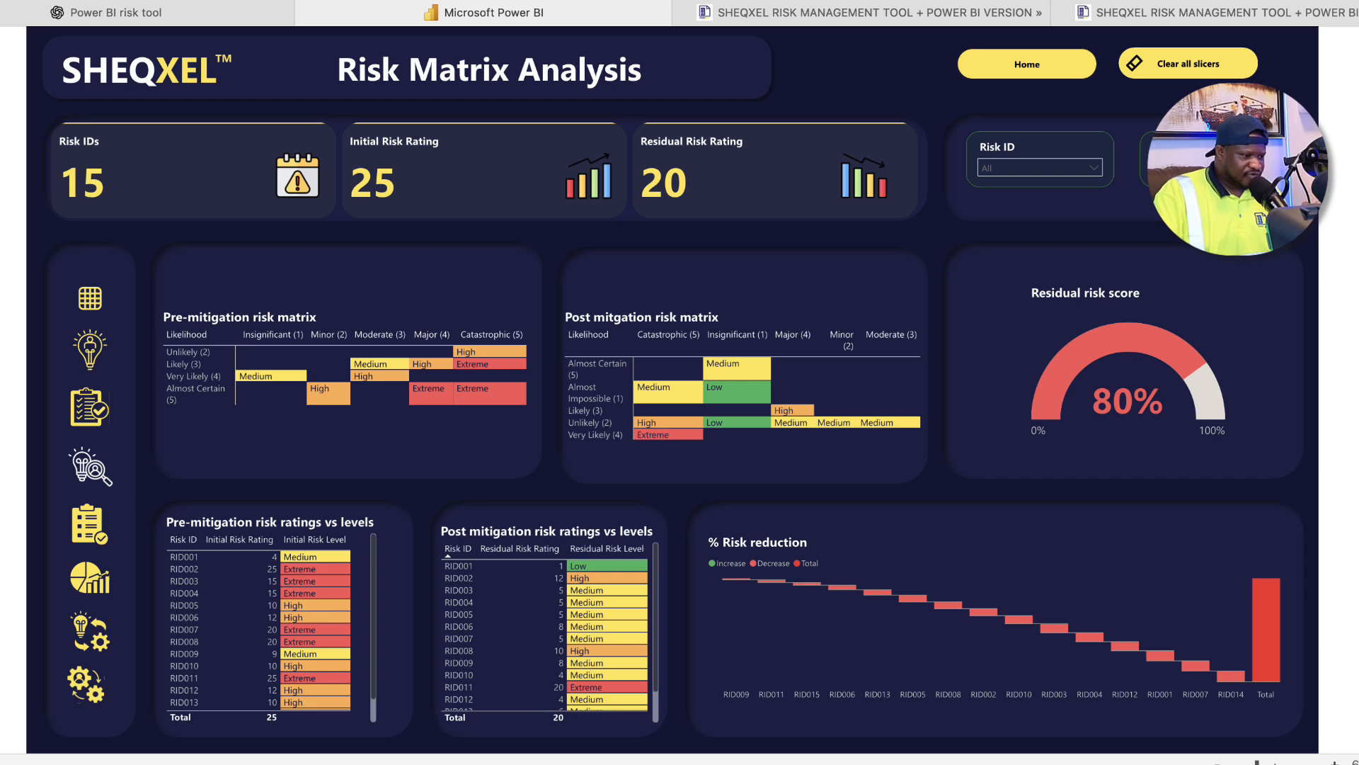
click(90, 524)
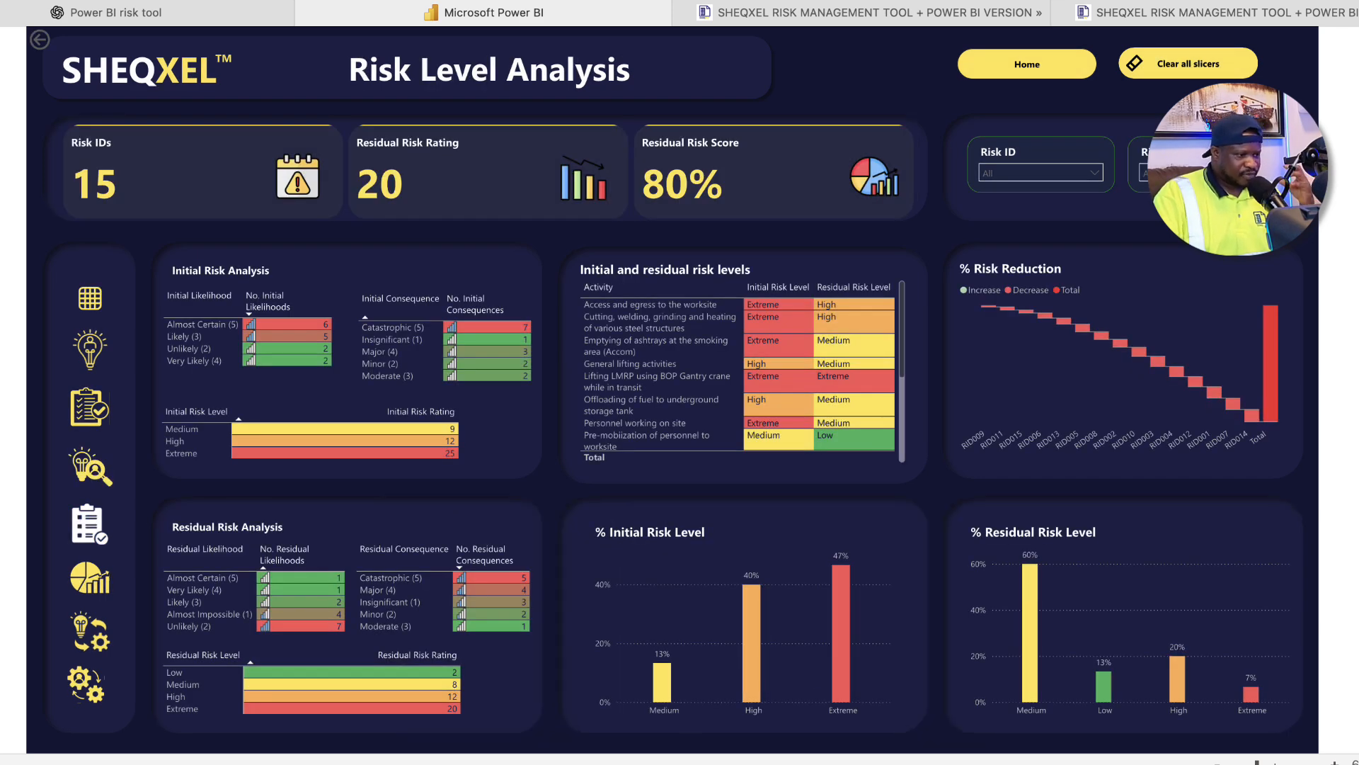
click(90, 578)
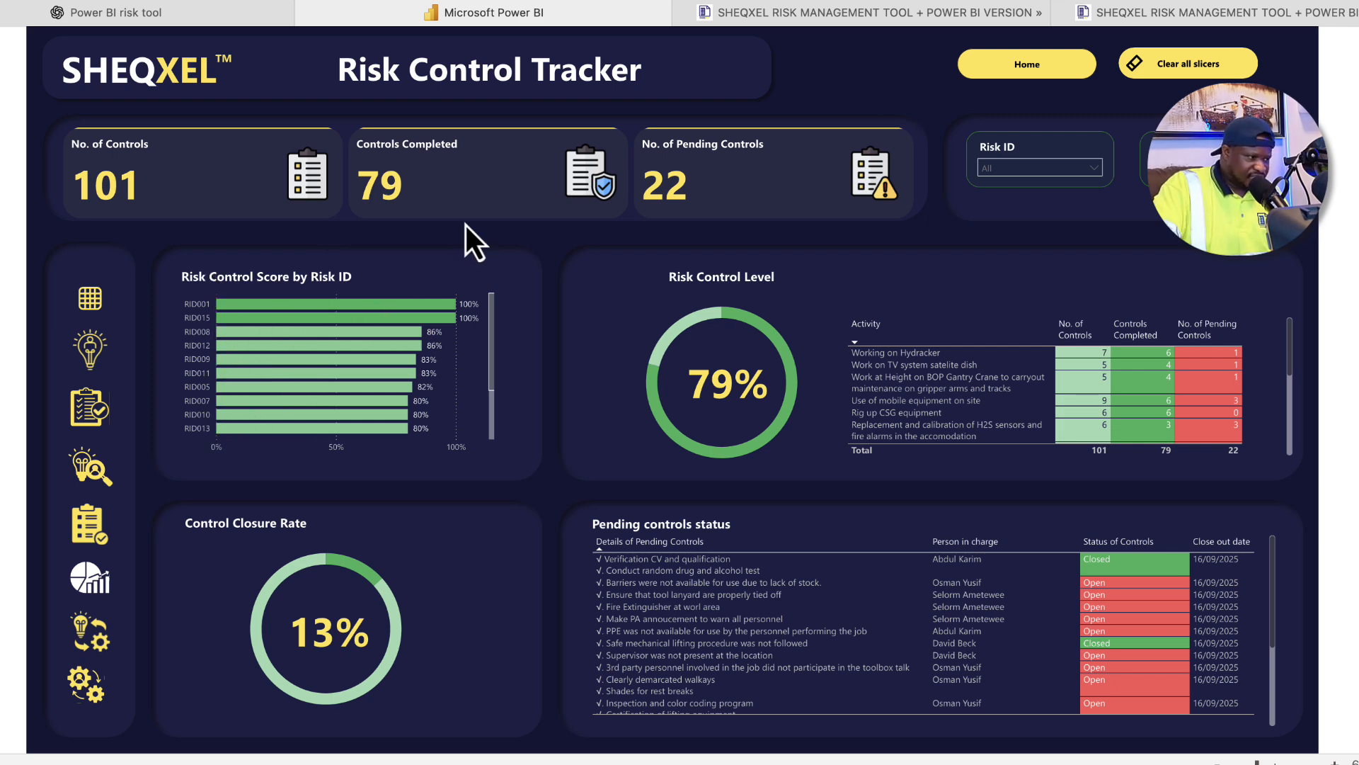
Drill the Risk Control Score chart up through Department or Location to Risk Category, and back down to Risk ID
click(336, 257)
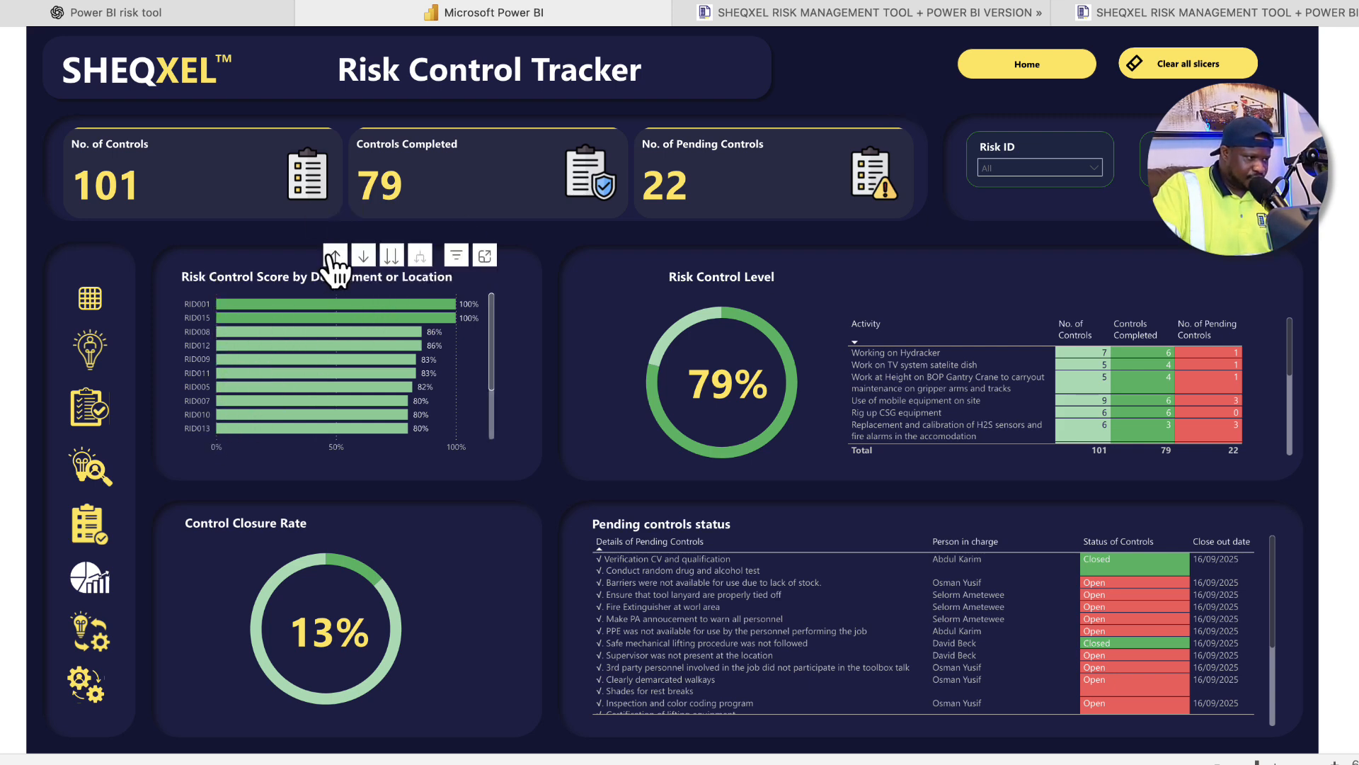
click(334, 257)
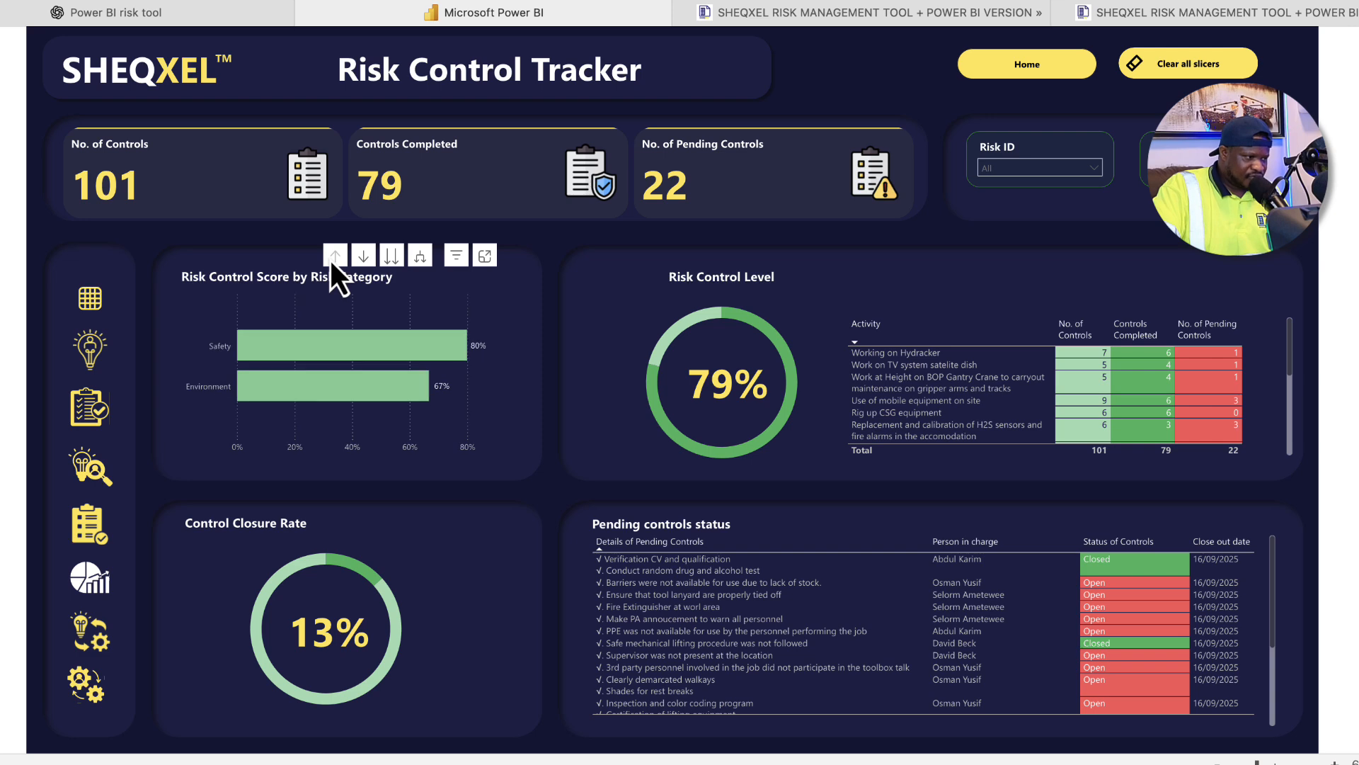
click(391, 256)
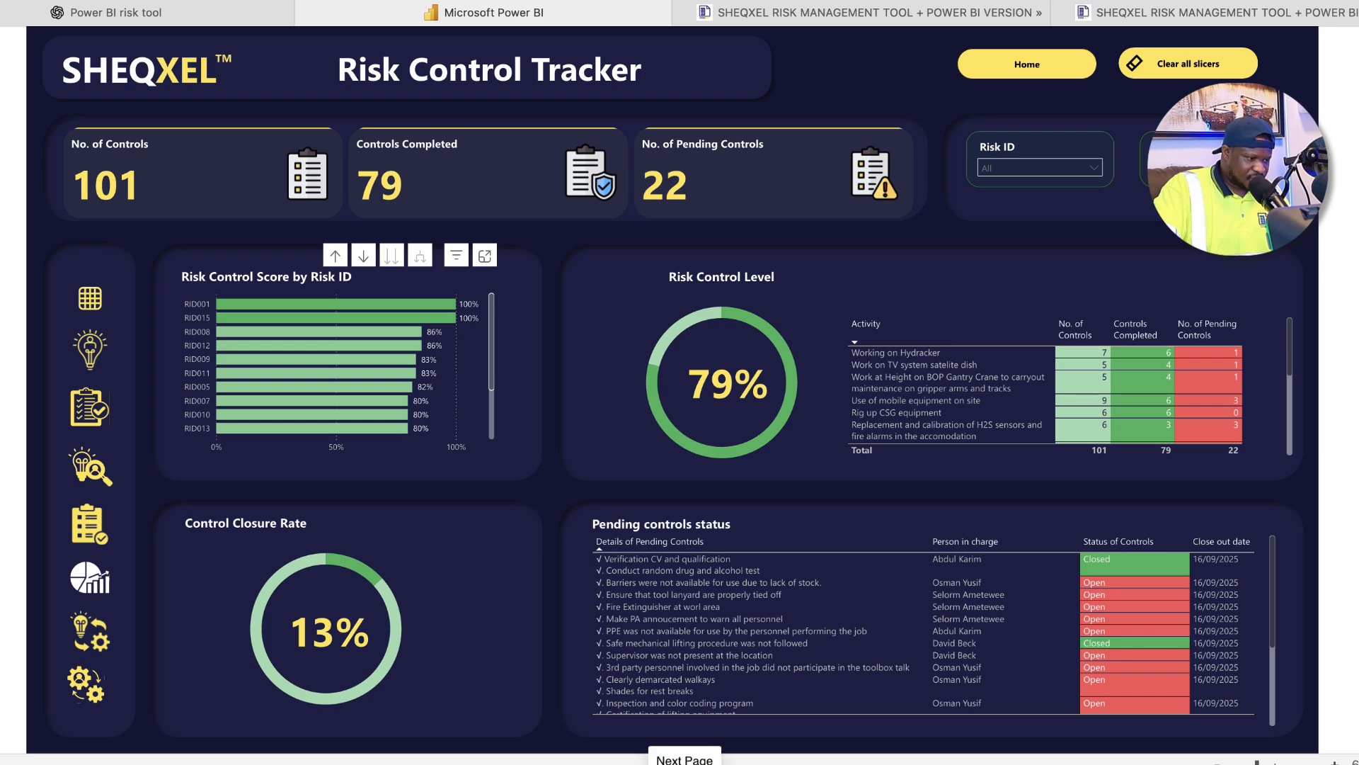
Open the Risk Register page and examine the register's rows and columns, from hazards and mitigations to approval and review dates
click(685, 761)
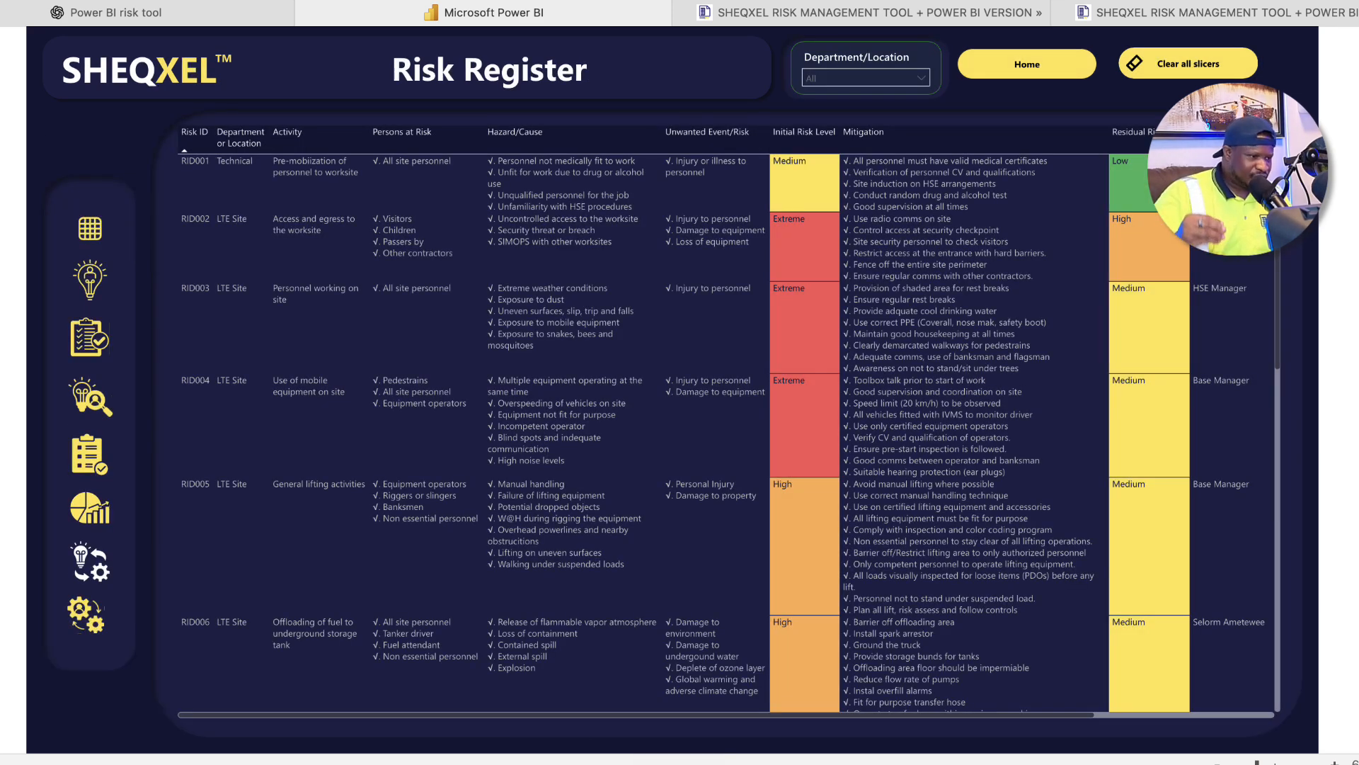
scroll(1082, 563, down, 10)
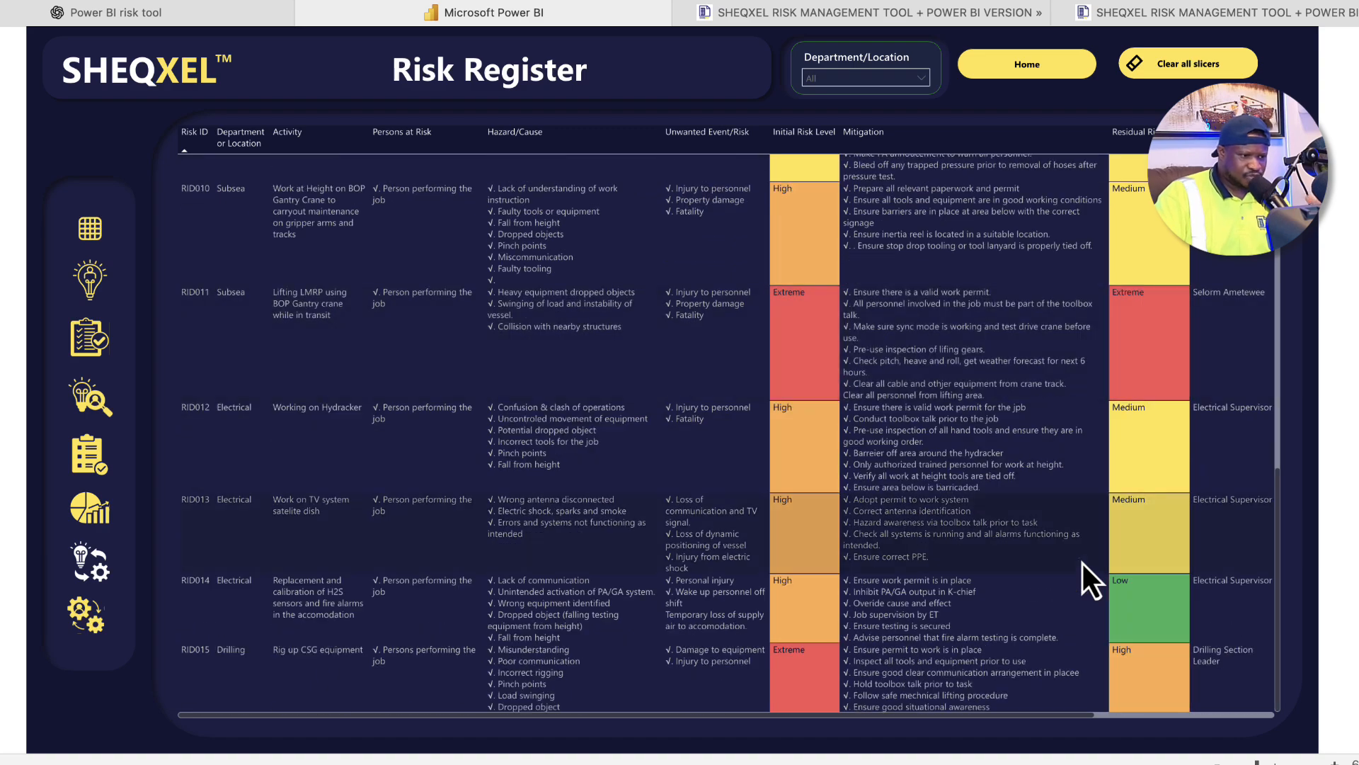
scroll(1082, 563, up, 7)
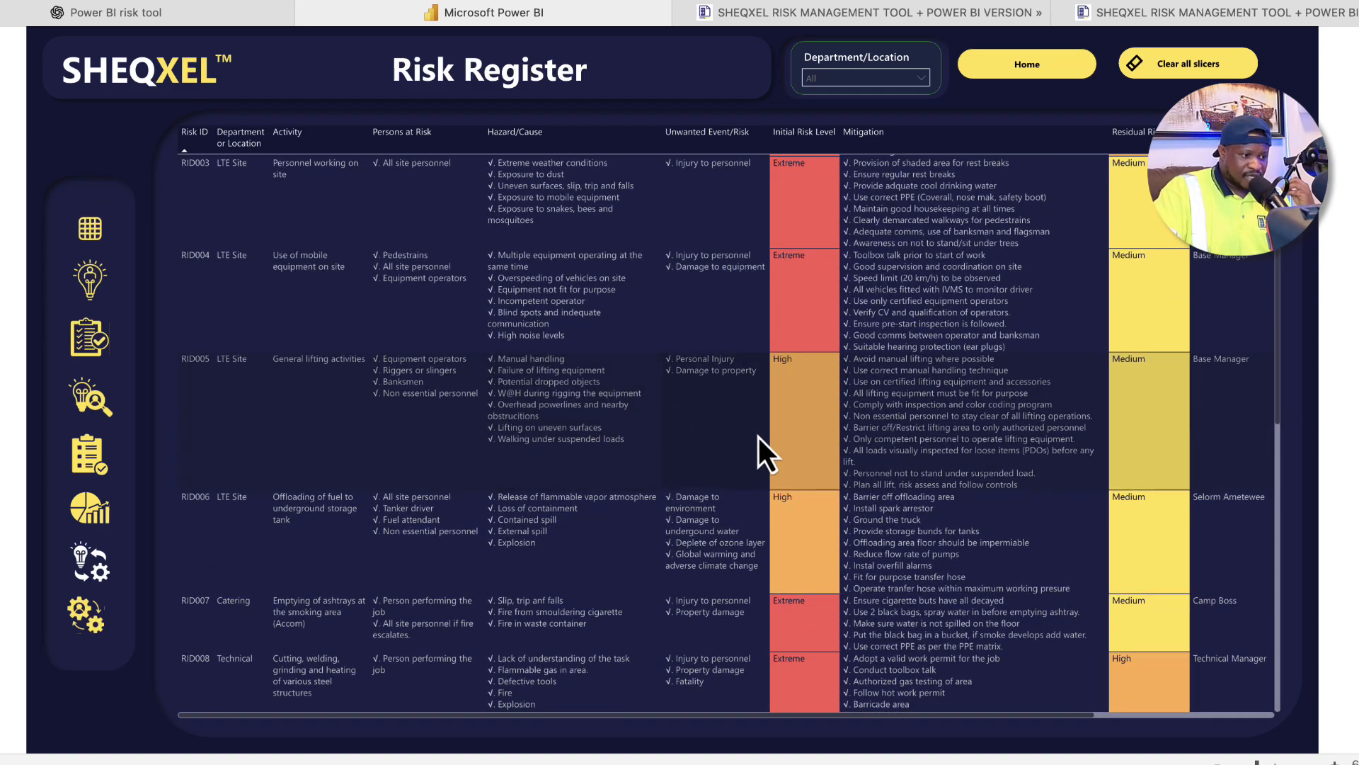
scroll(832, 443, down, 7)
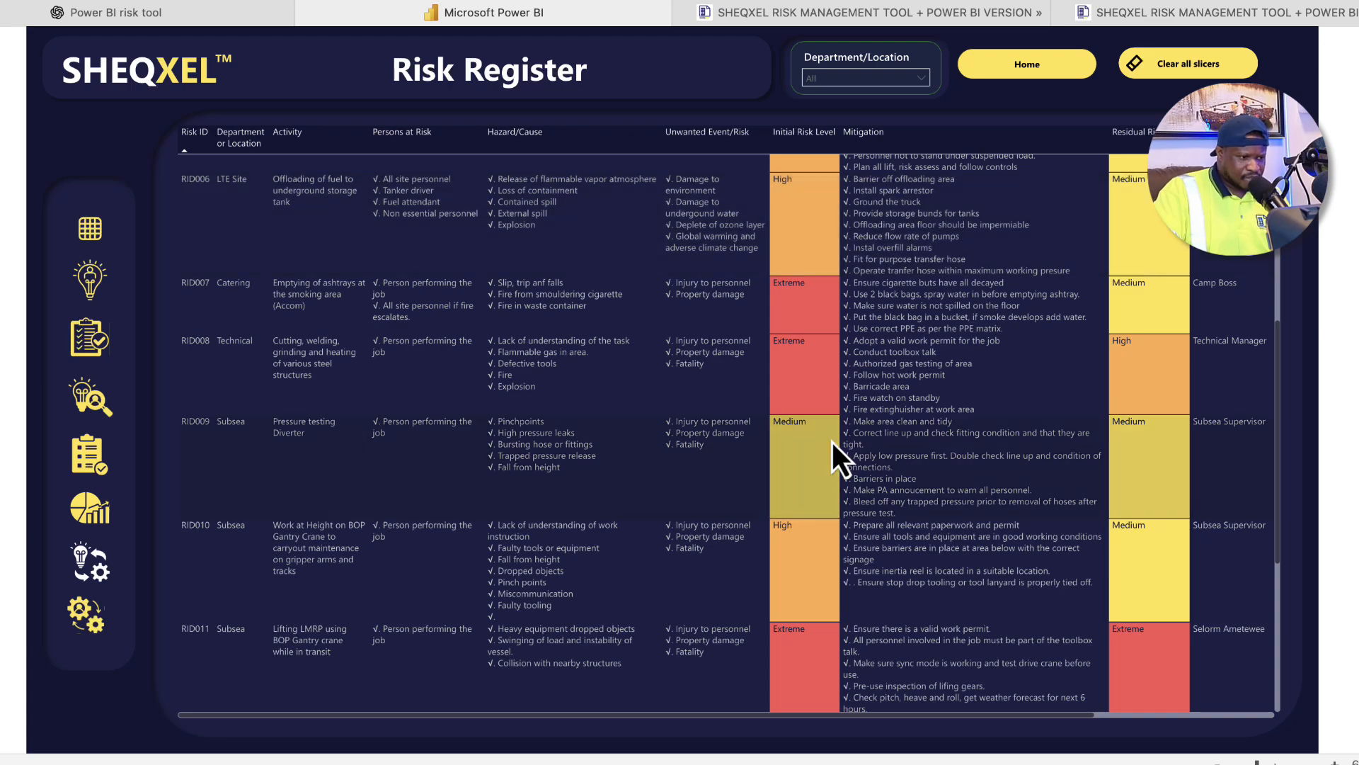
scroll(885, 390, right, 5)
scroll(888, 388, left, 5)
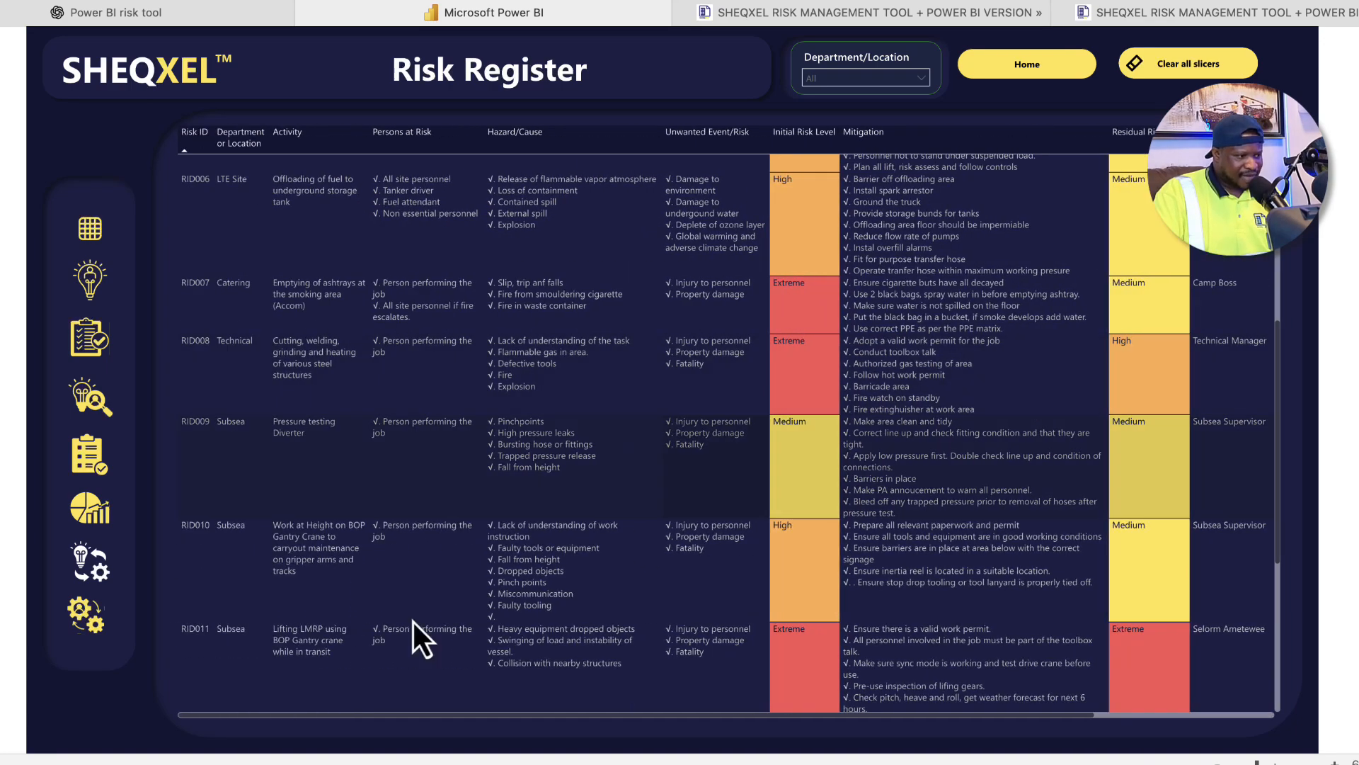
scroll(413, 623, down, 8)
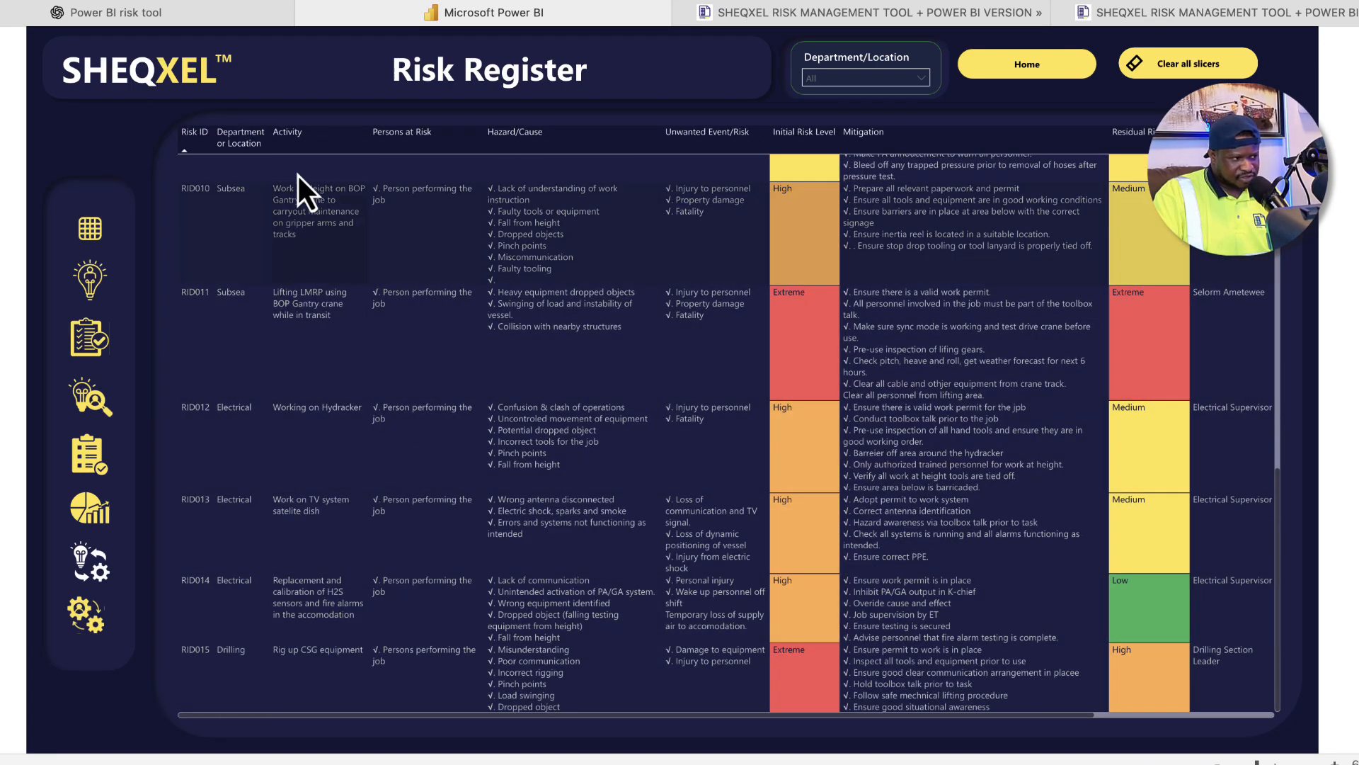
scroll(811, 424, right, 5)
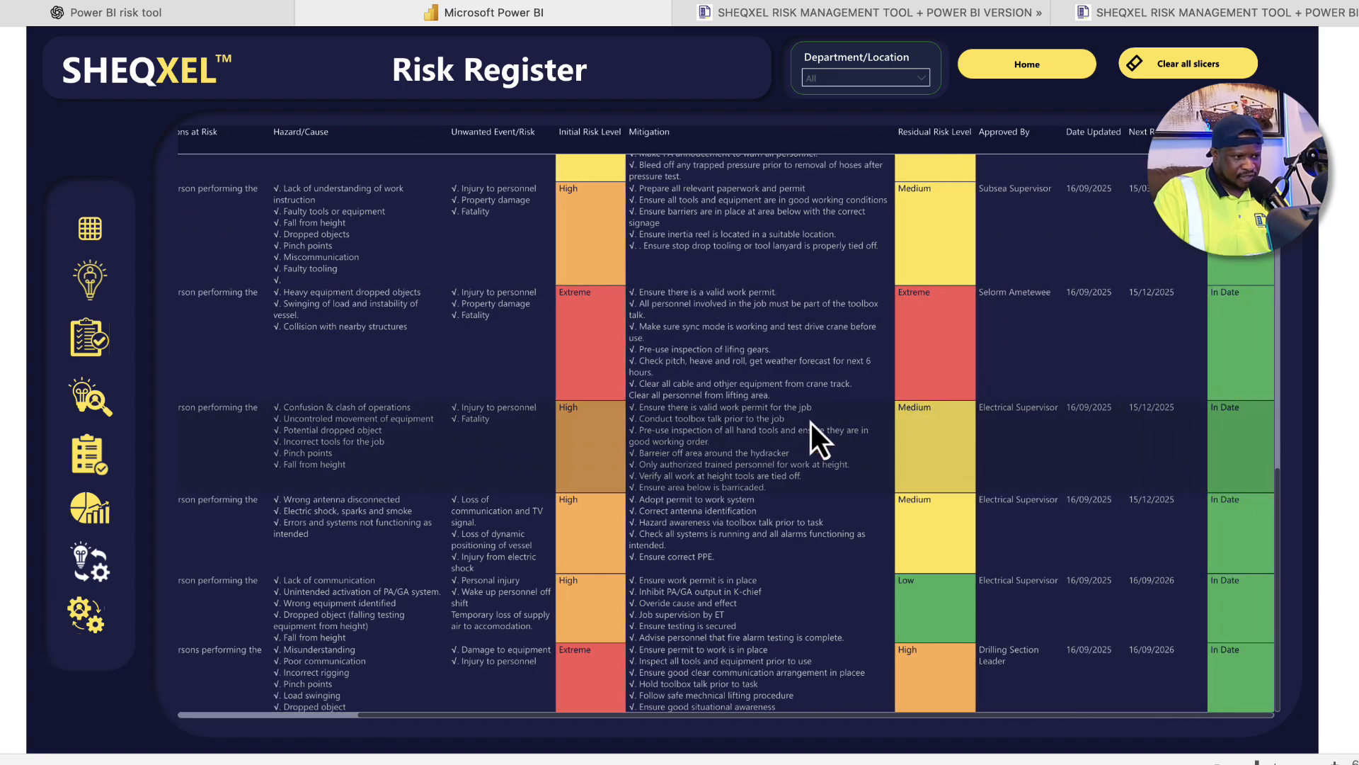
scroll(812, 424, left, 2)
scroll(811, 423, up, 10)
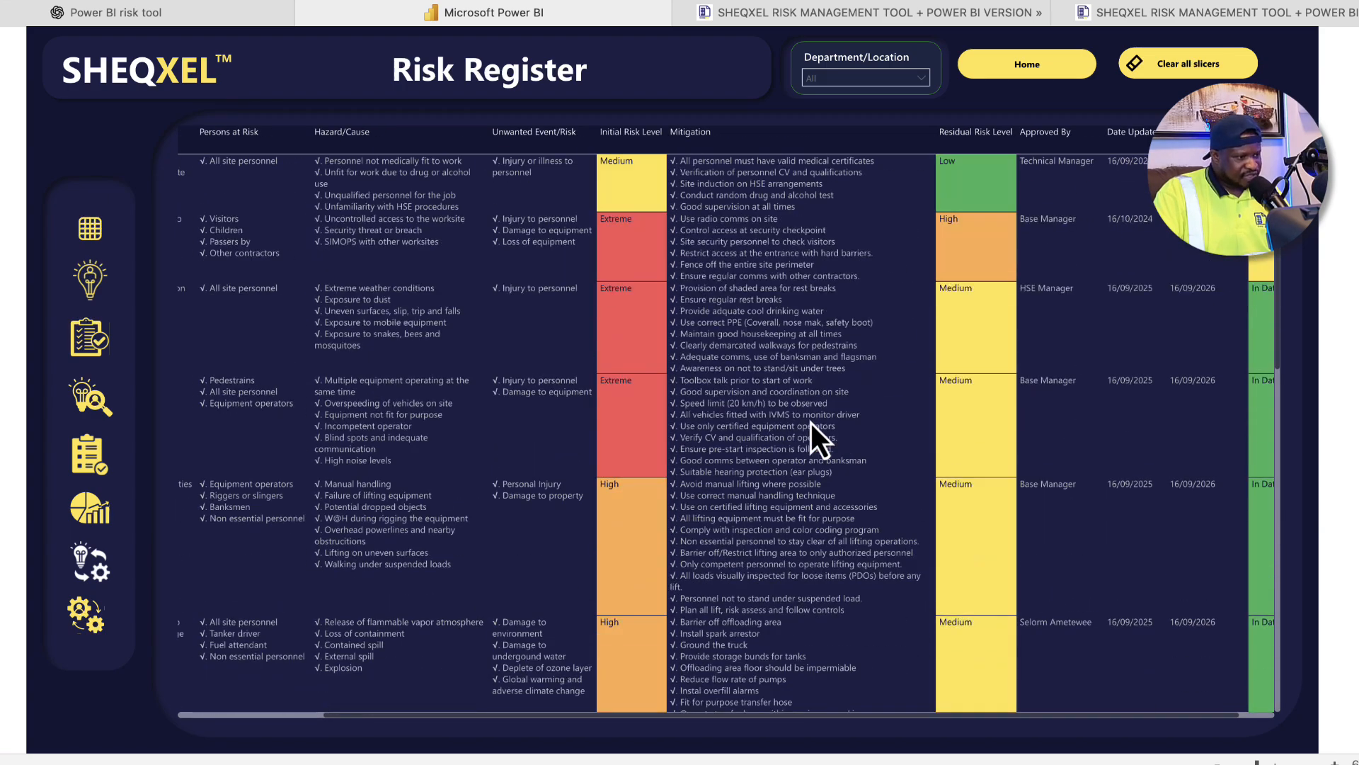
scroll(812, 423, left, 3)
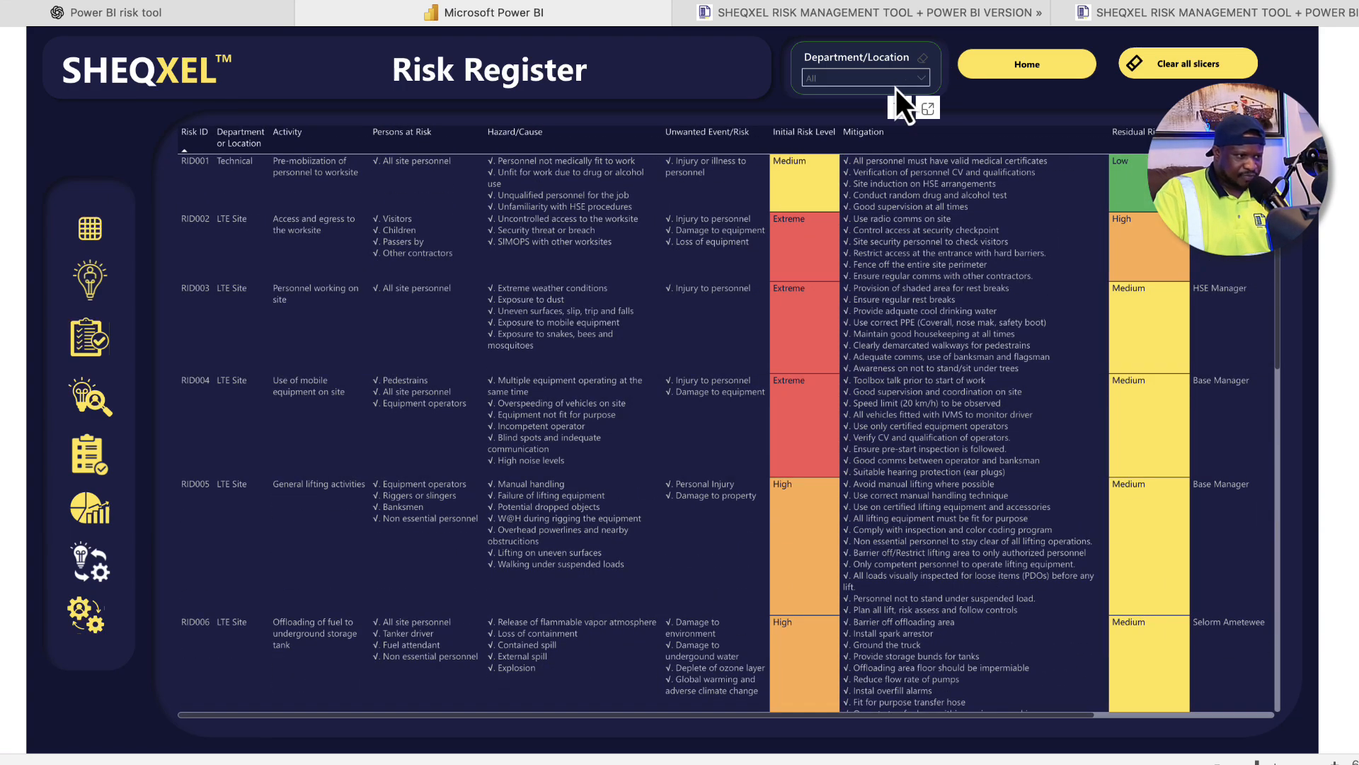
Show the departments available in the Department/Location slicer, and sort the Risk Register table by the Mitigation column
click(894, 79)
click(869, 118)
click(870, 118)
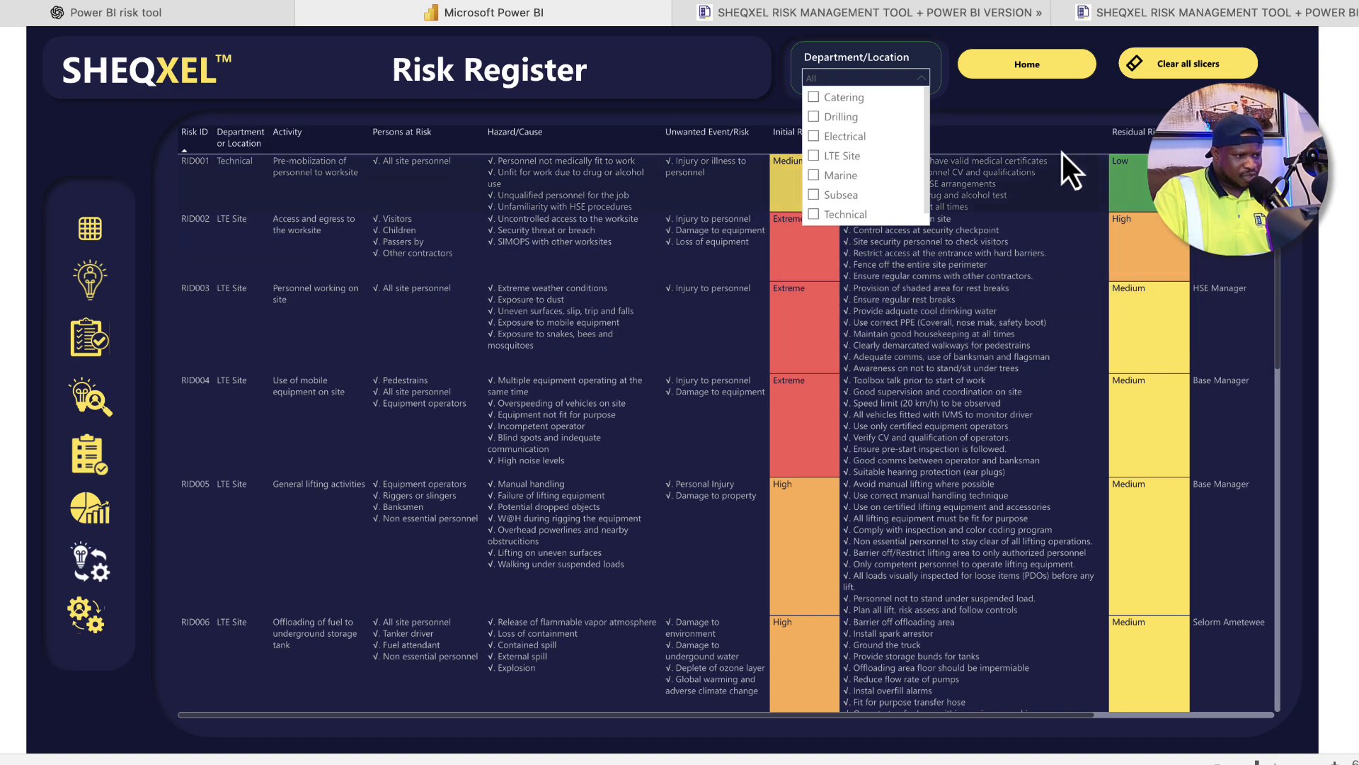
click(1007, 130)
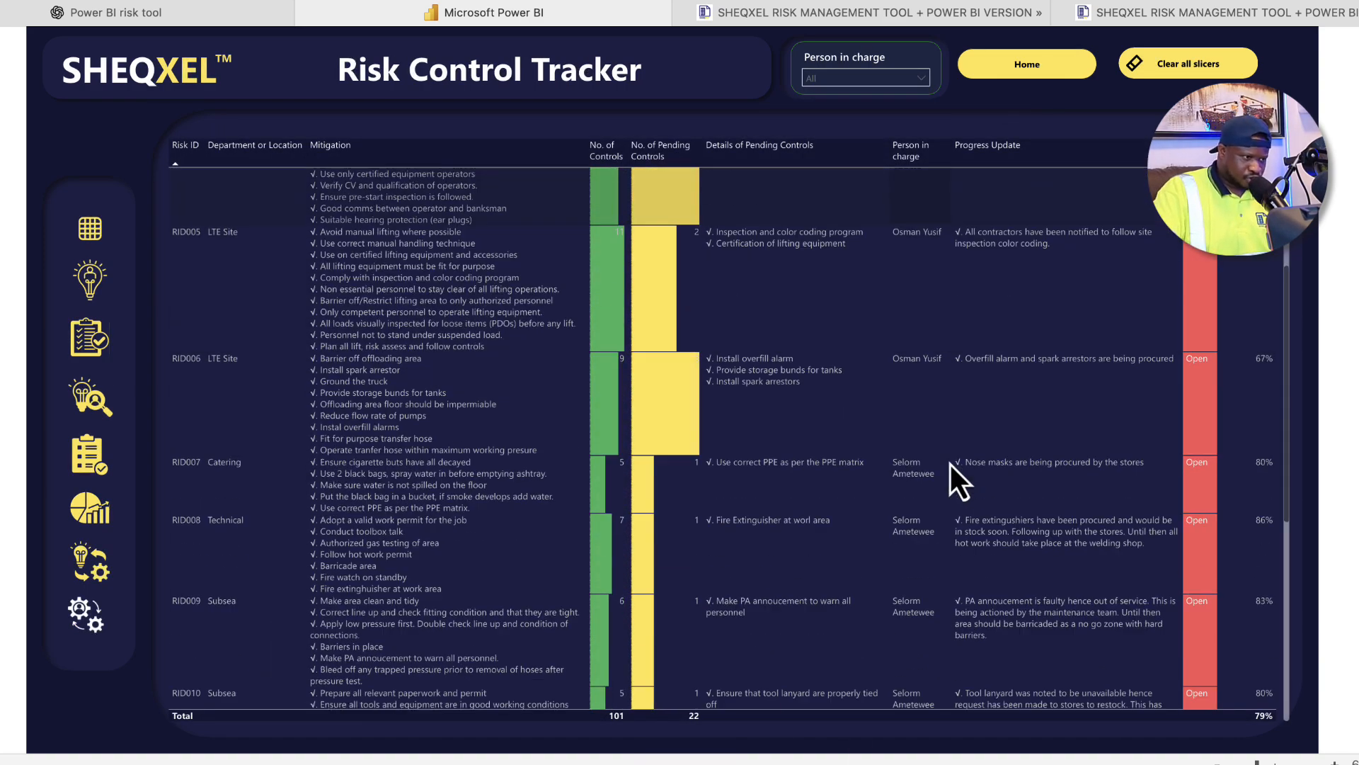
Review the Risk Control Tracker table from its first row and return to the Risk Register page
scroll(950, 464, up, 5)
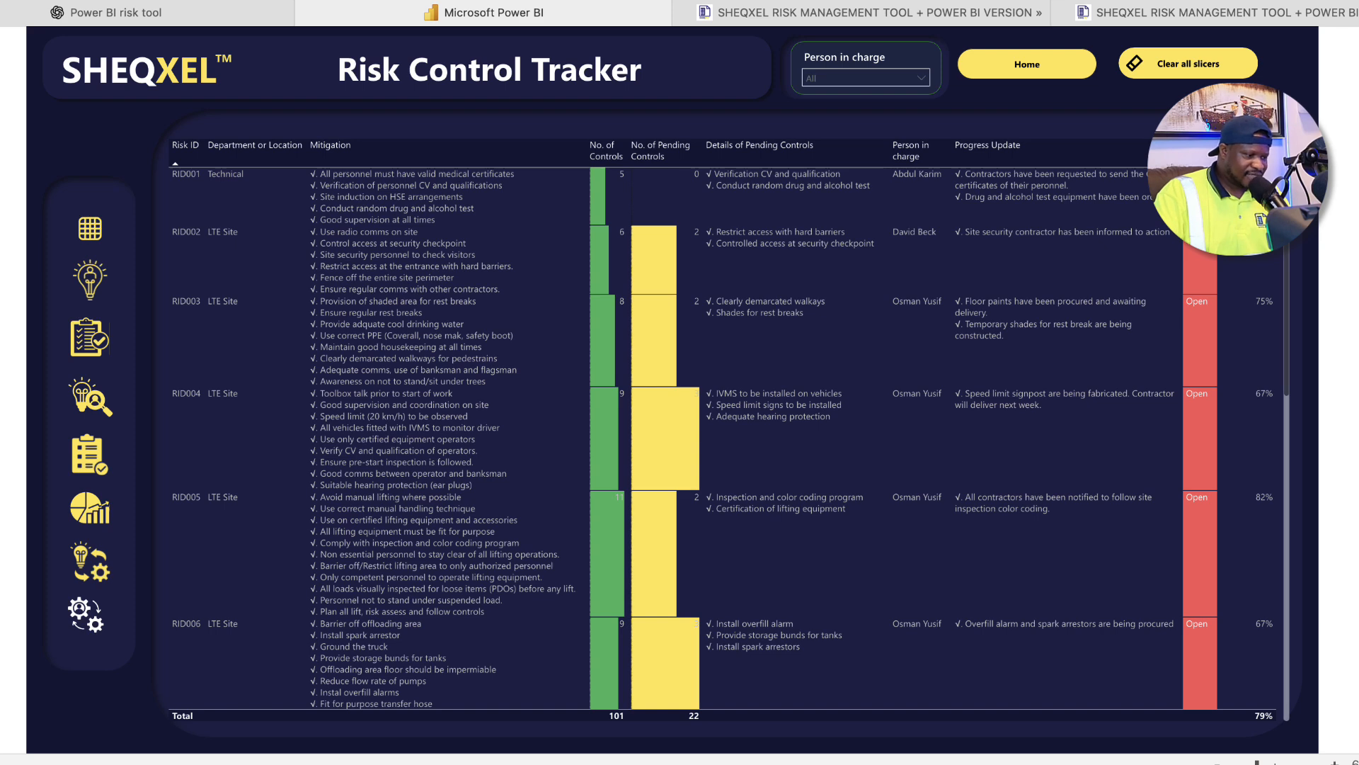
click(589, 764)
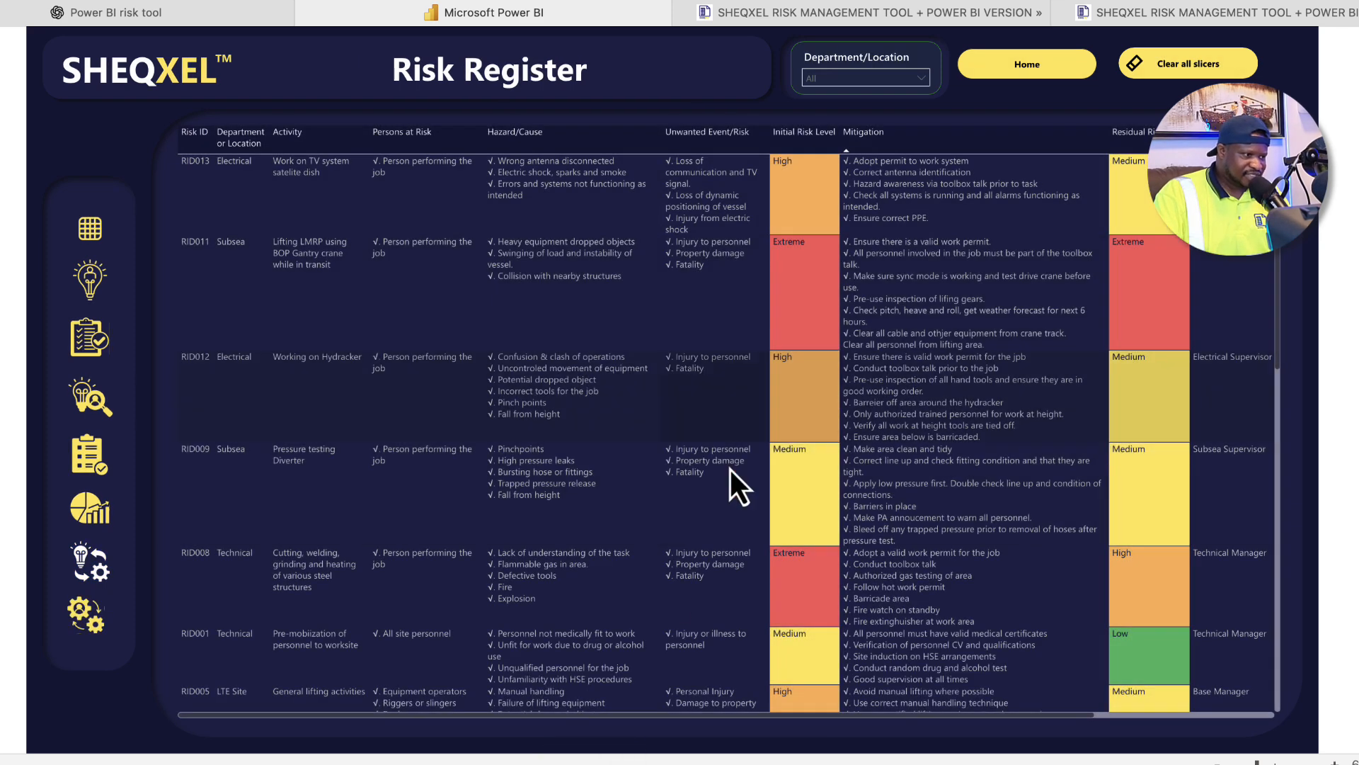
Open the Getting Started page from the report's home page and read its template, download and setup instructions
click(1053, 67)
click(209, 279)
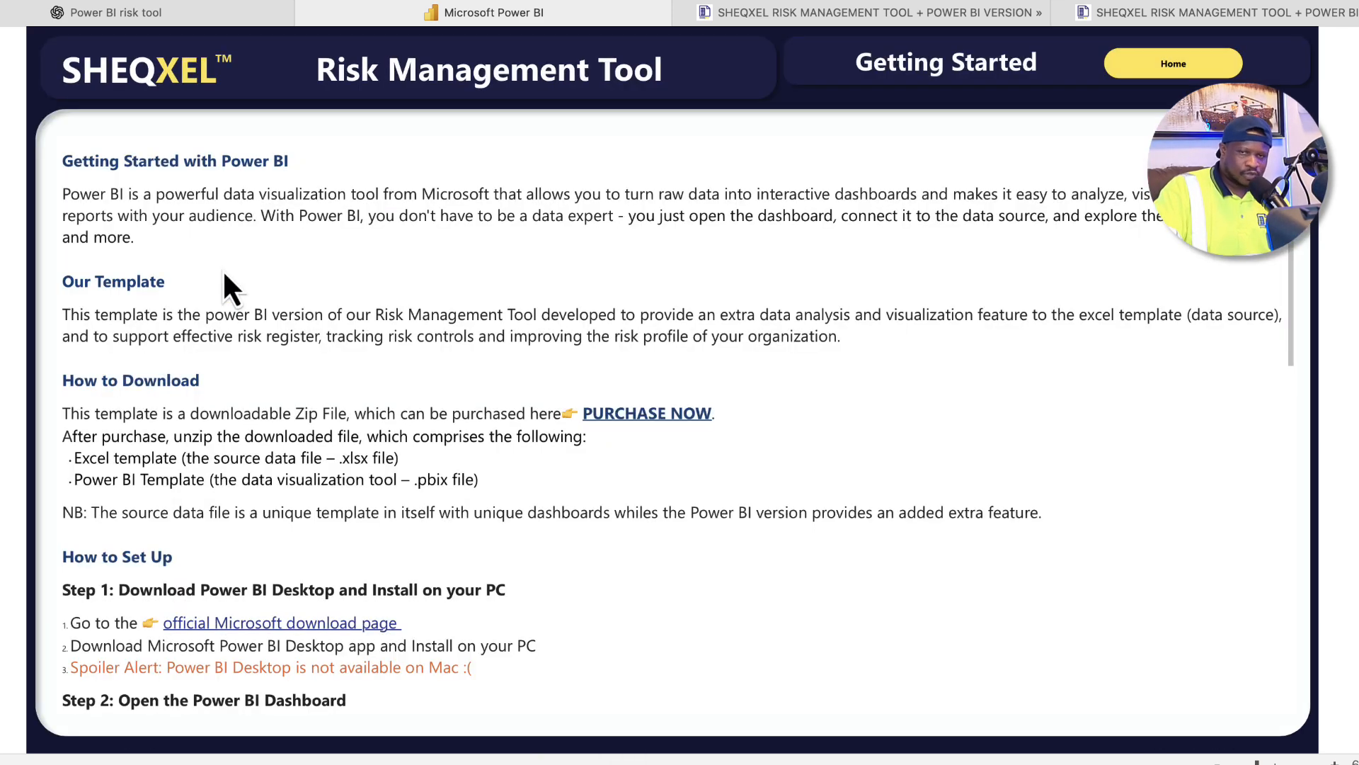
scroll(295, 486, down, 3)
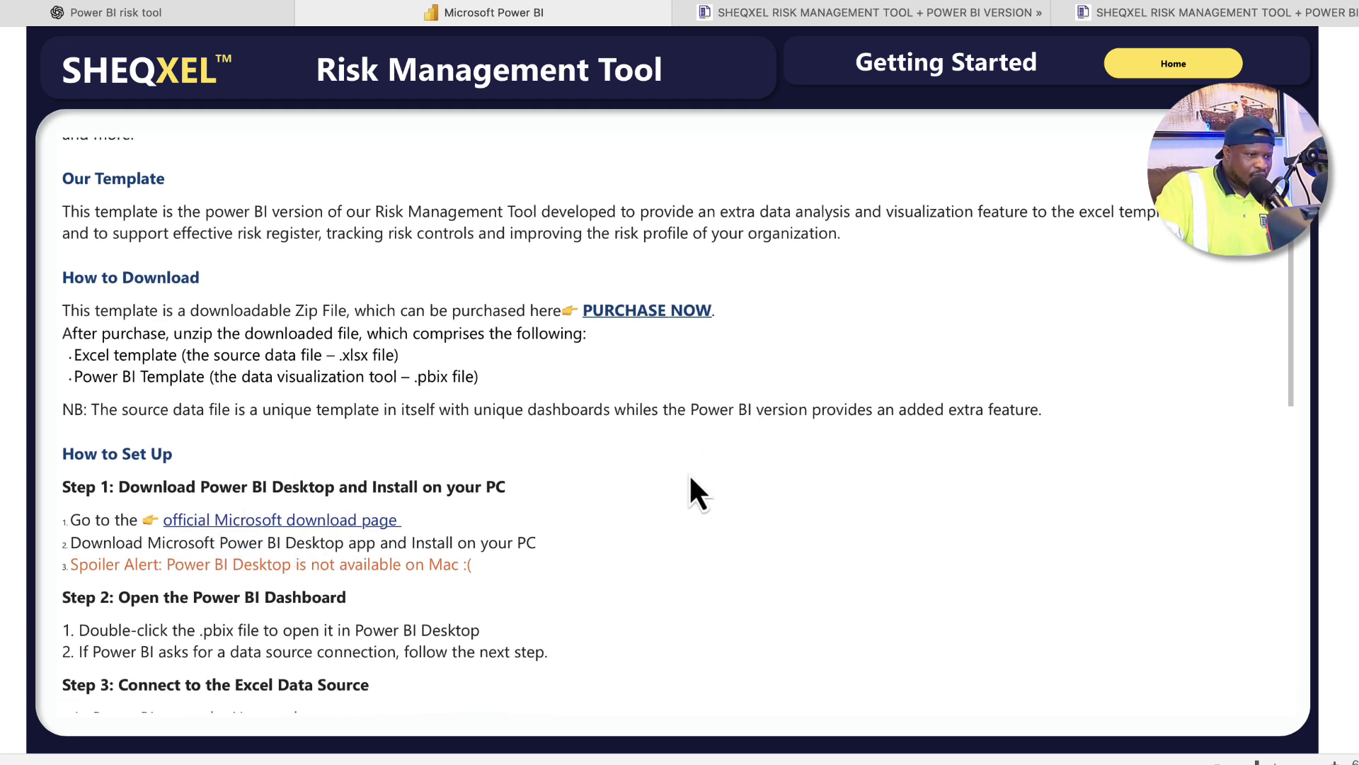
Follow the PURCHASE NOW link to the SHEQXEL product page and review the item description and purchase options
click(651, 311)
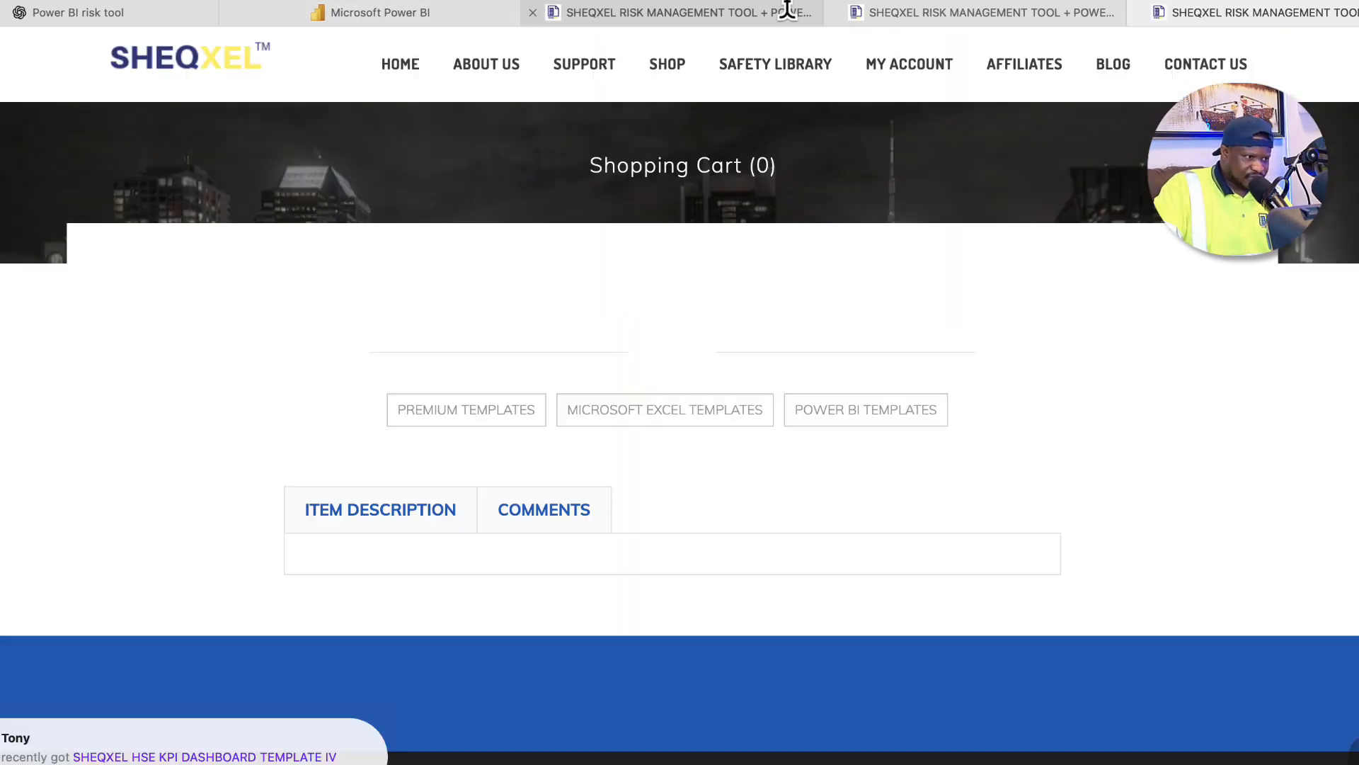
click(782, 10)
scroll(872, 393, down, 2)
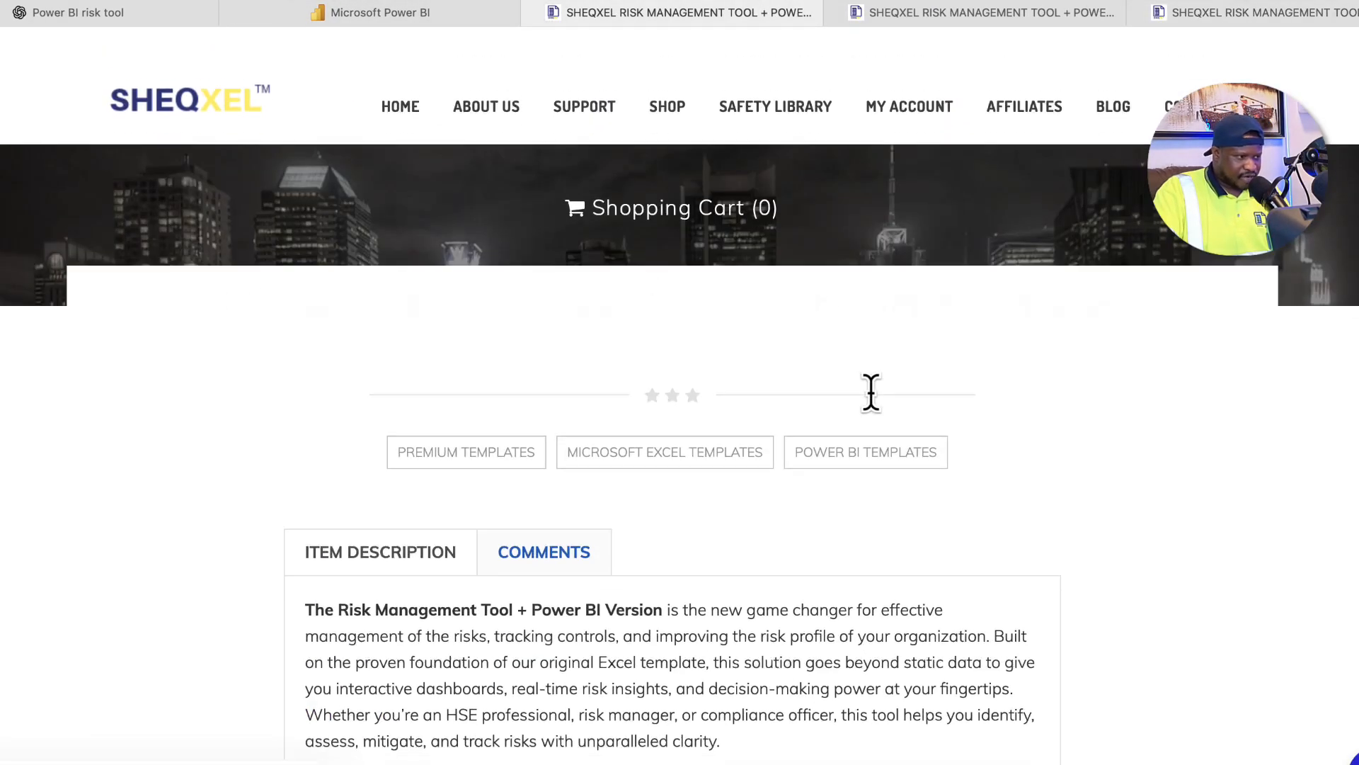
scroll(872, 391, down, 15)
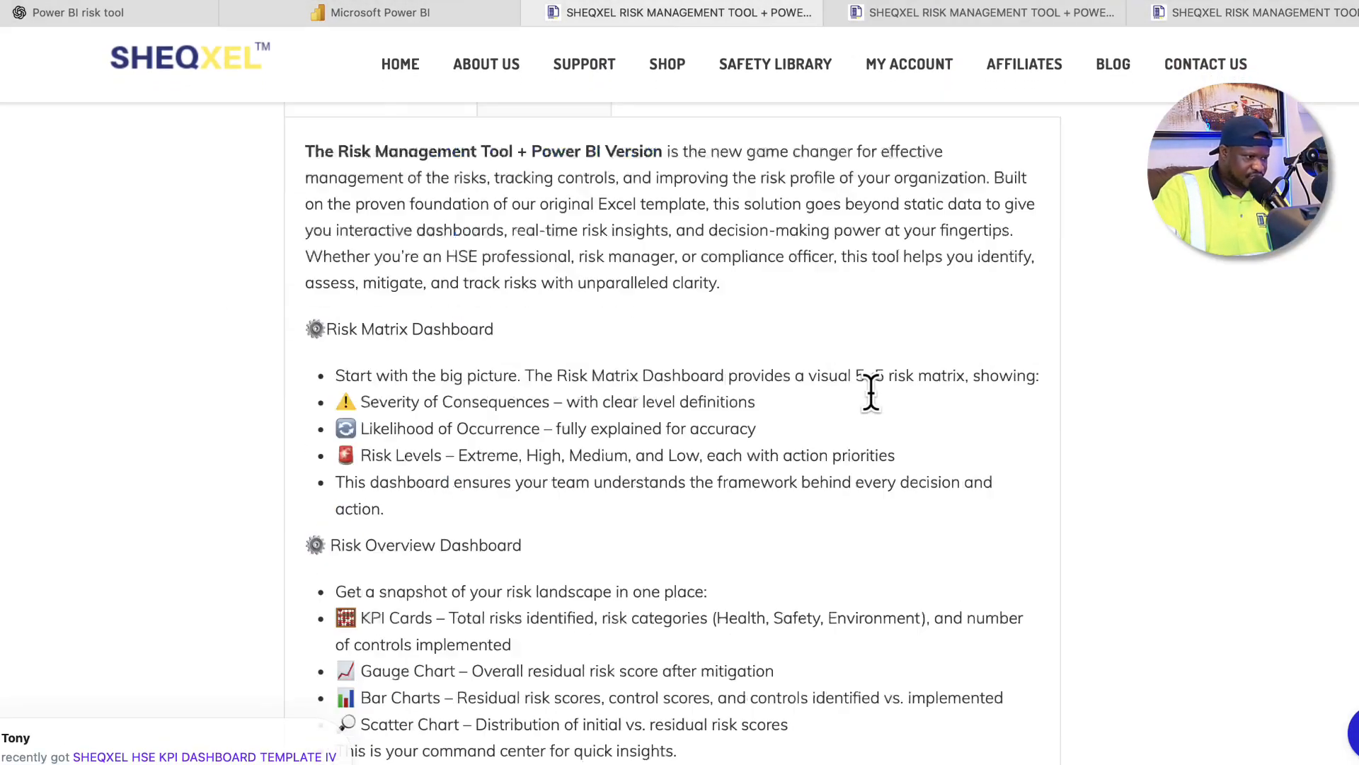
scroll(870, 393, down, 10)
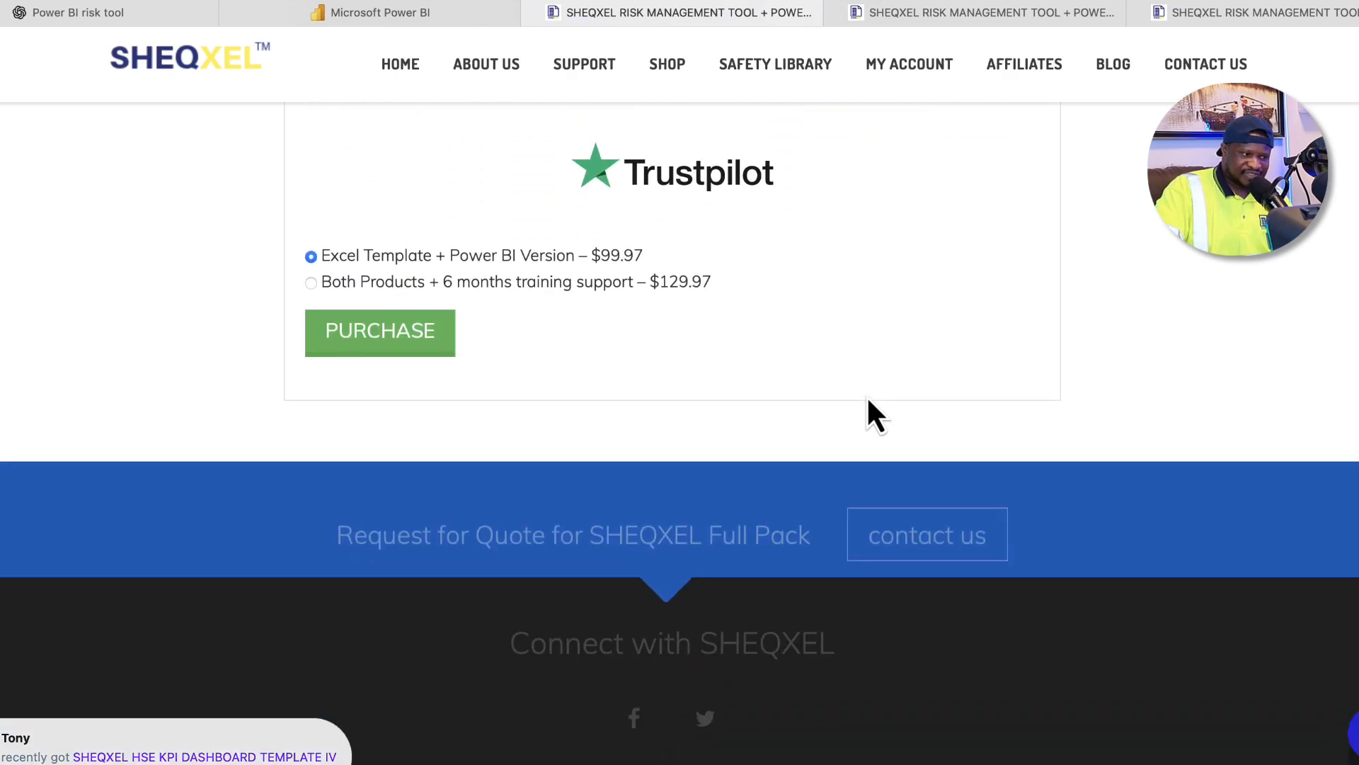
scroll(866, 395, up, 20)
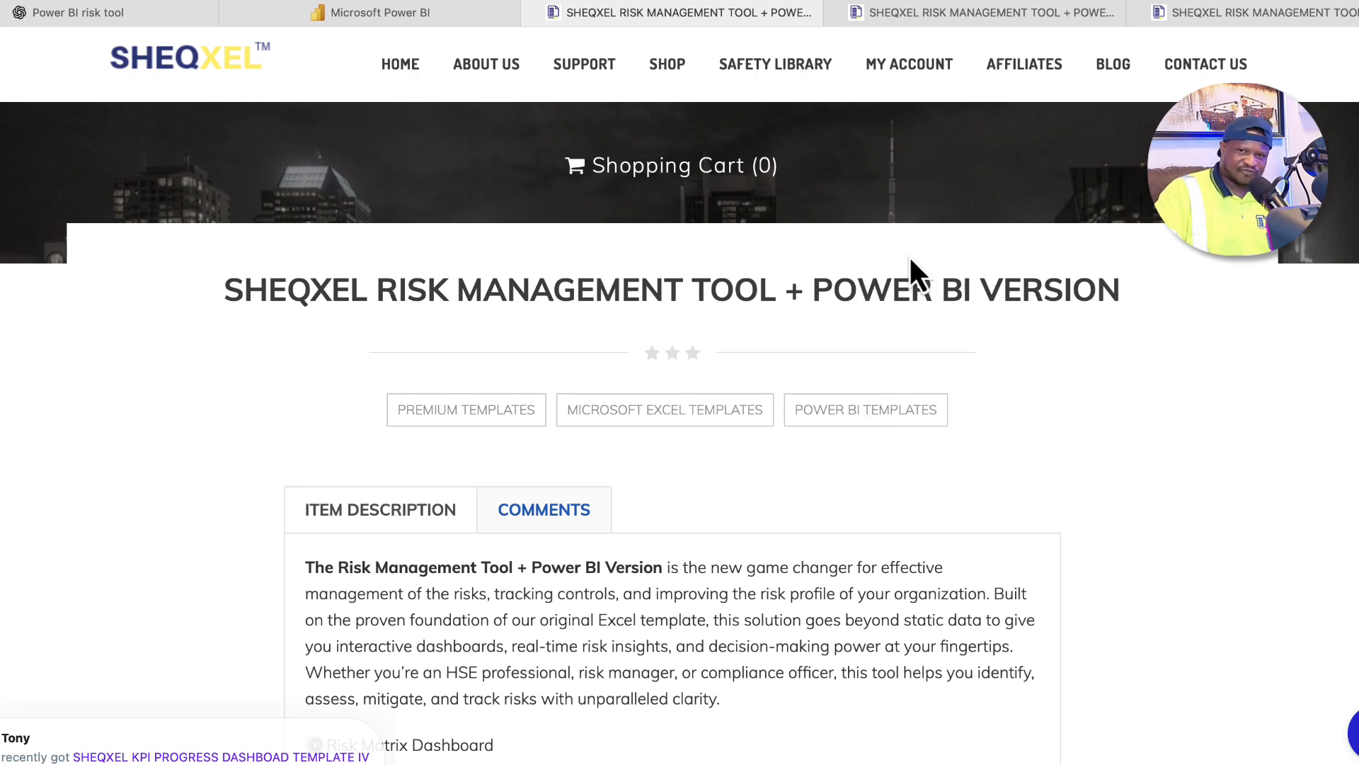
Switch back to the Power BI report and return to the Risk Management Tool home page
click(381, 14)
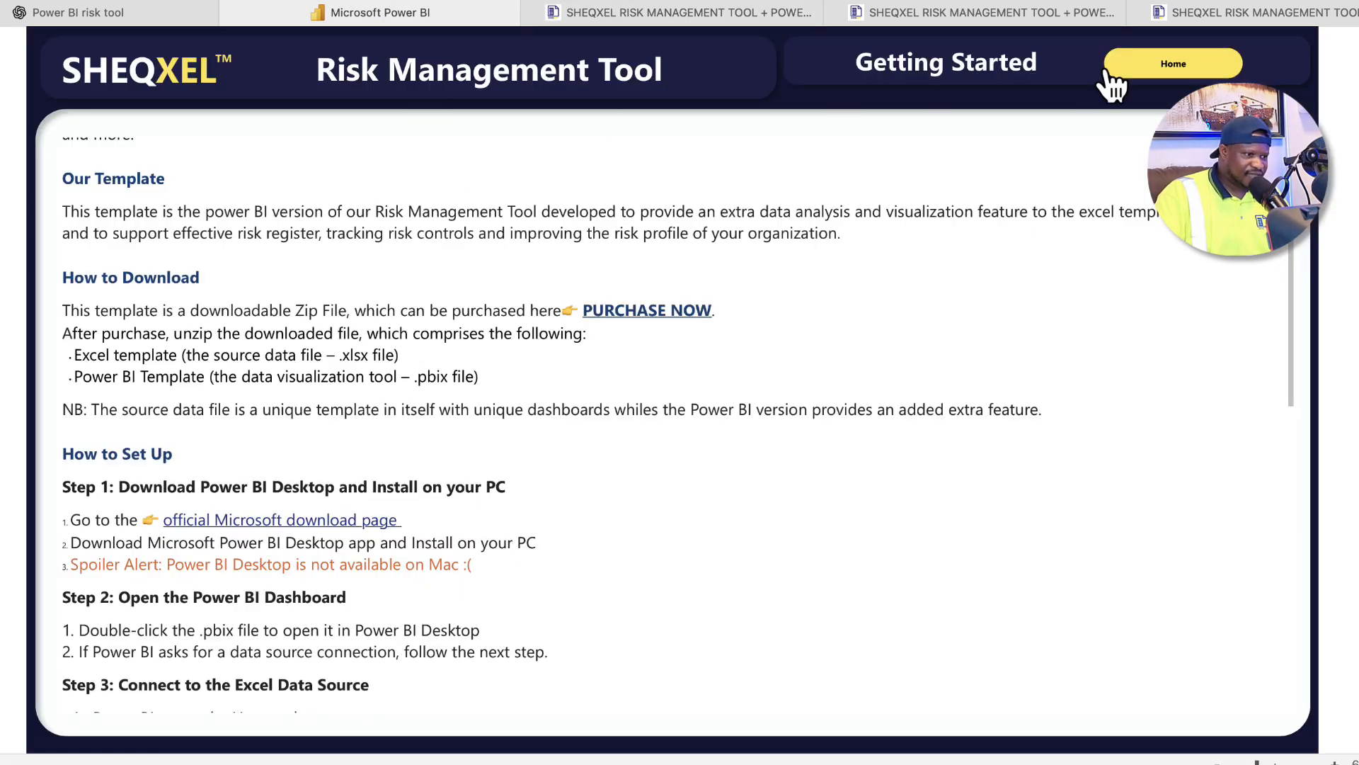
click(1176, 65)
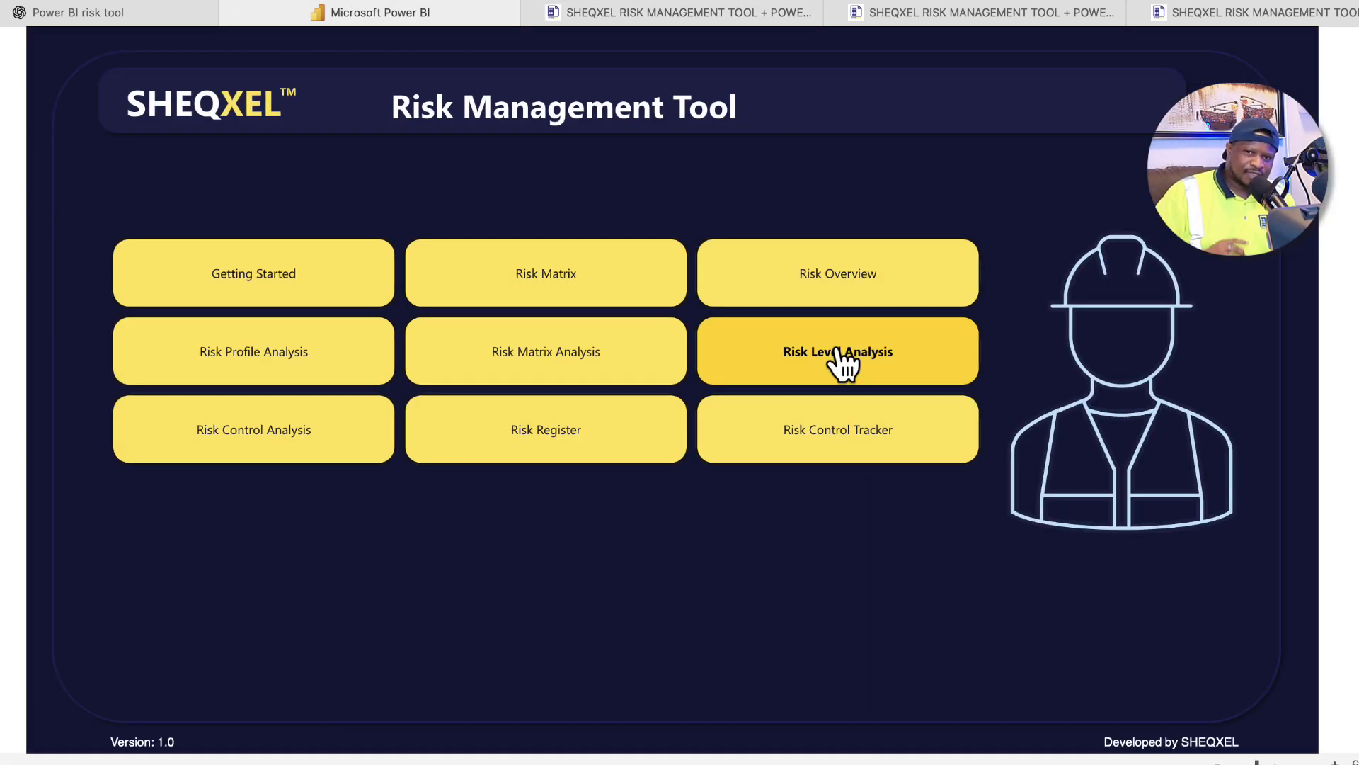